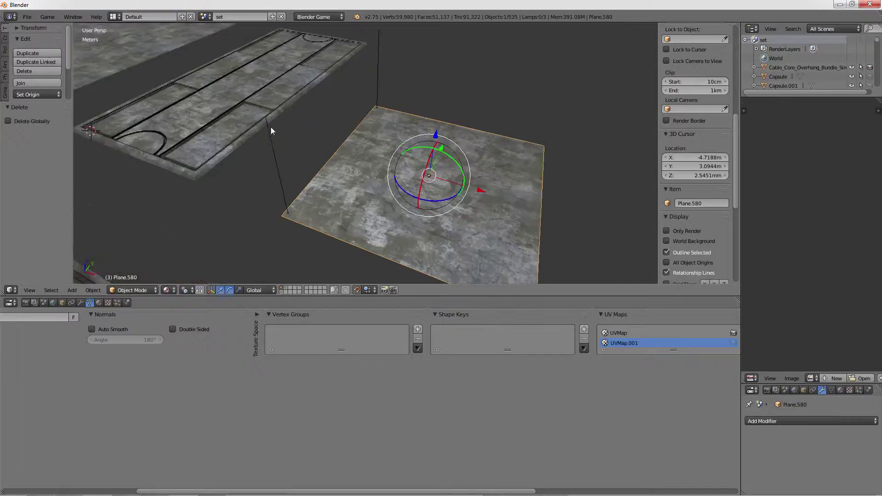
- Select floor block Plane.578, frame it, enlarge the 3D view and enter Edit Mode
{"action": "right_click", "coordinate": [375, 127]}
{"action": "key", "text": "KP_Decimal"}
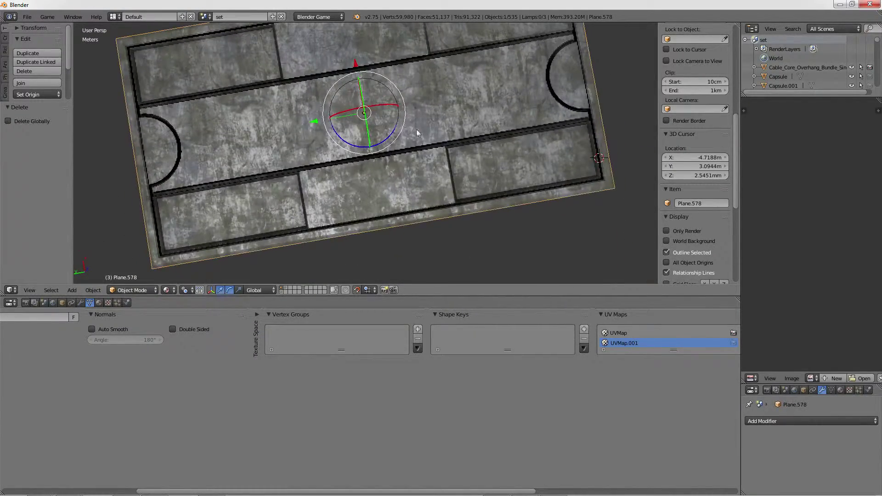
{"action": "mouse_move", "coordinate": [461, 166]}
{"action": "middle_mouse_down"}
{"action": "mouse_move", "coordinate": [328, 120]}
{"action": "mouse_move", "coordinate": [418, 142]}
{"action": "middle_mouse_up"}
{"action": "key", "text": "Tab"}
{"action": "scroll", "coordinate": [328, 120], "scroll_direction": "up", "scroll_amount": 3}
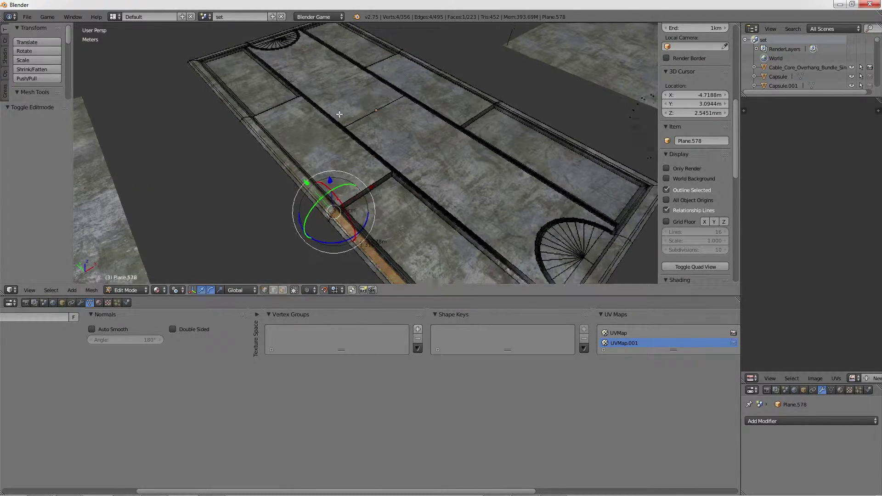
{"action": "middle_click_drag", "start_coordinate": [392, 169], "coordinate": [438, 127]}
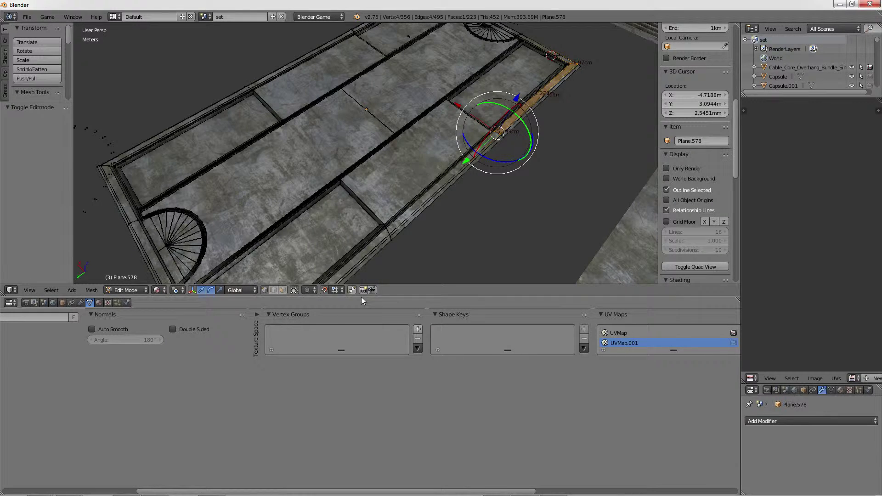
{"action": "left_click_drag", "start_coordinate": [361, 297], "coordinate": [361, 377]}
{"action": "mouse_move", "coordinate": [460, 212]}
{"action": "middle_mouse_down"}
{"action": "mouse_move", "coordinate": [379, 211]}
{"action": "mouse_move", "coordinate": [488, 143]}
{"action": "mouse_move", "coordinate": [437, 181]}
{"action": "middle_mouse_up"}
{"action": "key", "text": "l"}
{"action": "scroll", "coordinate": [378, 227], "scroll_direction": "up", "scroll_amount": 3}
{"action": "scroll", "coordinate": [432, 174], "scroll_direction": "down", "scroll_amount": 2}
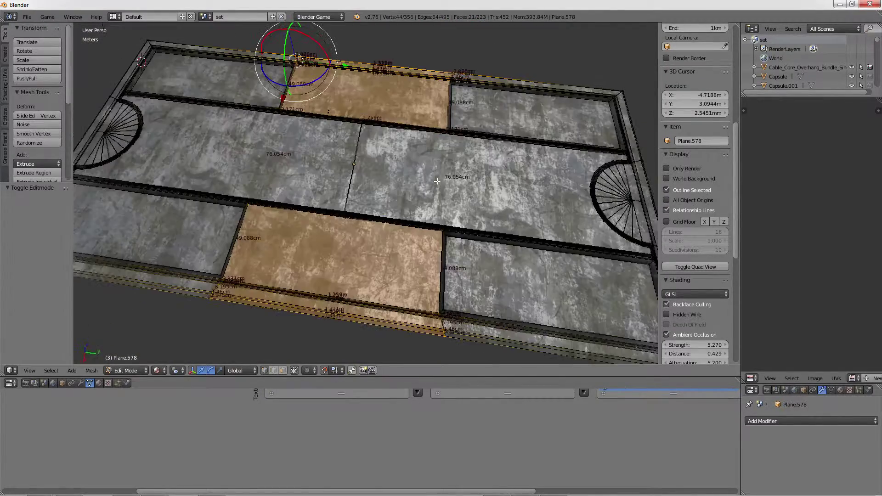
{"action": "scroll", "coordinate": [436, 181], "scroll_direction": "down", "scroll_amount": 4}
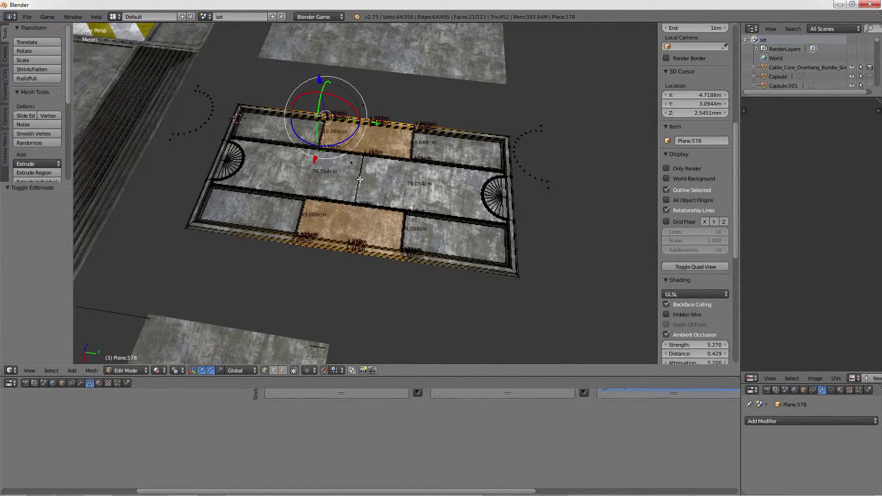
- Box-select the stray dotted vertices above the floor and delete them as Vertices
{"action": "right_click", "coordinate": [549, 143]}
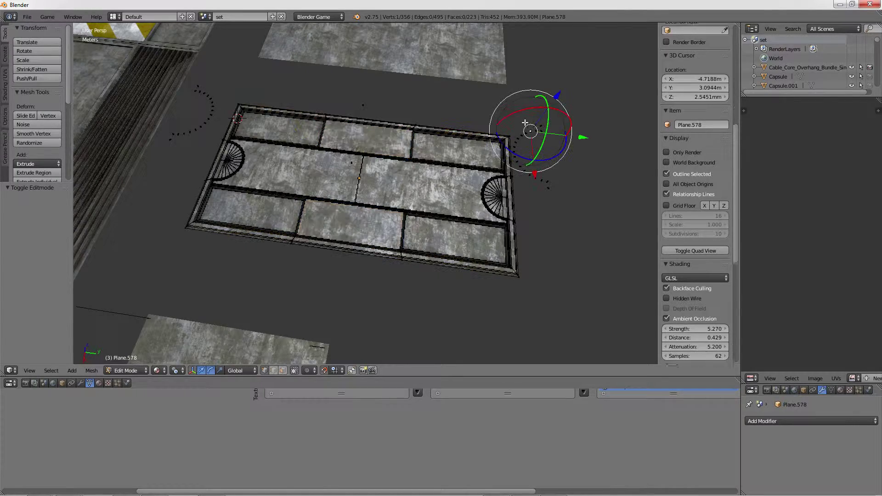
{"action": "mouse_move", "coordinate": [549, 143]}
{"action": "middle_mouse_down"}
{"action": "mouse_move", "coordinate": [516, 85]}
{"action": "mouse_move", "coordinate": [600, 173]}
{"action": "mouse_move", "coordinate": [605, 151]}
{"action": "mouse_move", "coordinate": [508, 140]}
{"action": "middle_mouse_up"}
{"action": "right_click", "coordinate": [485, 108]}
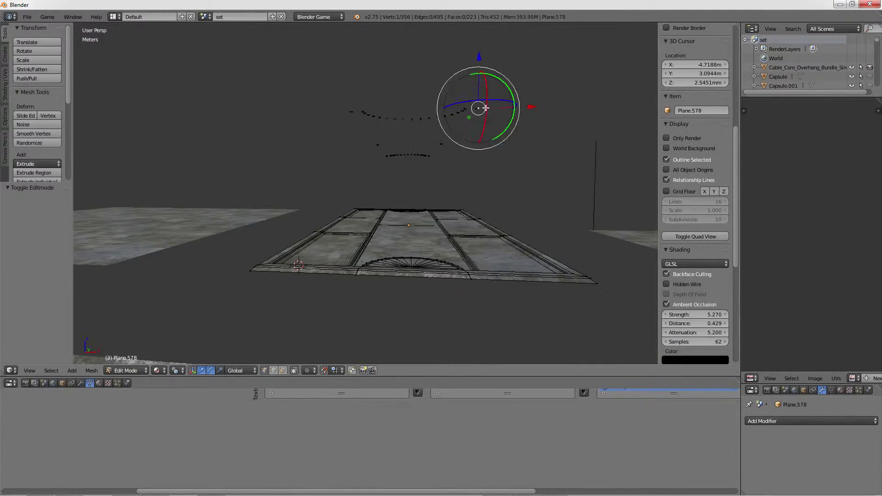
{"action": "key", "text": "b"}
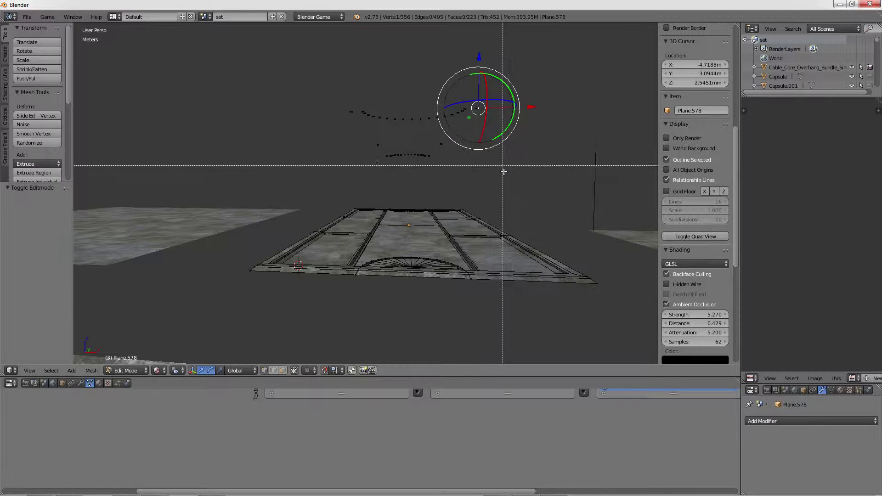
{"action": "mouse_move", "coordinate": [502, 172]}
{"action": "left_mouse_down"}
{"action": "mouse_move", "coordinate": [317, 65]}
{"action": "mouse_move", "coordinate": [299, 65]}
{"action": "left_mouse_up"}
{"action": "mouse_move", "coordinate": [299, 64]}
{"action": "middle_mouse_down"}
{"action": "mouse_move", "coordinate": [427, 120]}
{"action": "mouse_move", "coordinate": [410, 134]}
{"action": "middle_mouse_up"}
{"action": "key", "text": "x"}
{"action": "left_click", "coordinate": [404, 125]}
- Delete the remaining stray vertices above the floor and return to Object Mode
{"action": "right_click", "coordinate": [397, 125]}
{"action": "left_click_drag", "start_coordinate": [404, 137], "coordinate": [296, 83]}
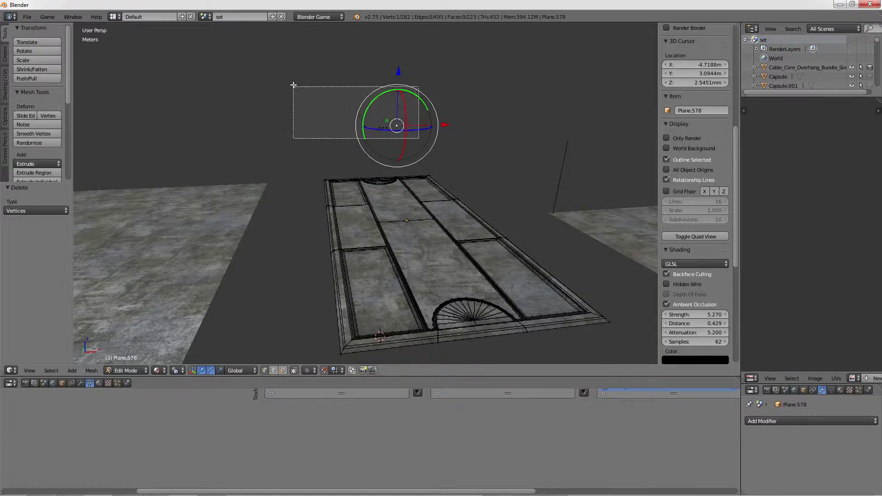
{"action": "key", "text": "x"}
{"action": "left_click", "coordinate": [294, 83]}
{"action": "key", "text": "Tab"}
{"action": "mouse_move", "coordinate": [315, 86]}
{"action": "middle_mouse_down"}
{"action": "mouse_move", "coordinate": [447, 137]}
{"action": "mouse_move", "coordinate": [393, 148]}
{"action": "mouse_move", "coordinate": [493, 127]}
{"action": "mouse_move", "coordinate": [451, 218]}
{"action": "middle_mouse_up"}
- Select the vertical line object Plane.581 and add a Solidify modifier
{"action": "right_click", "coordinate": [425, 263]}
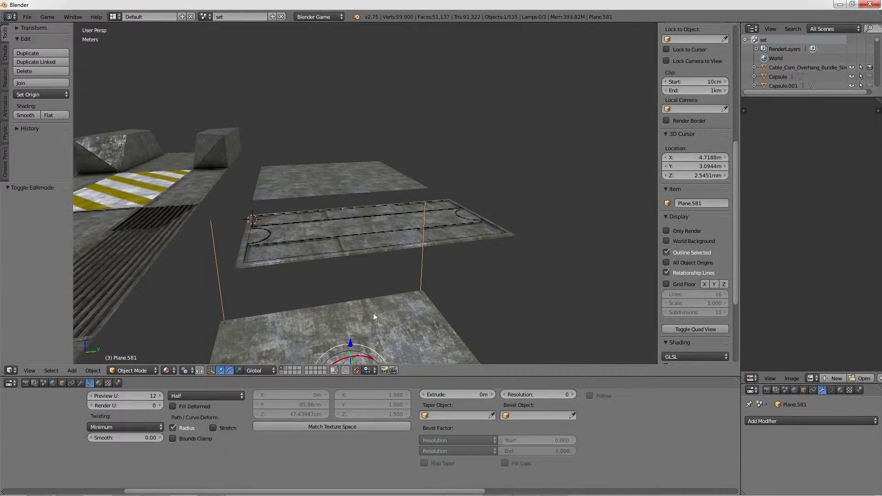
{"action": "left_click", "coordinate": [82, 383]}
{"action": "left_click", "coordinate": [185, 398]}
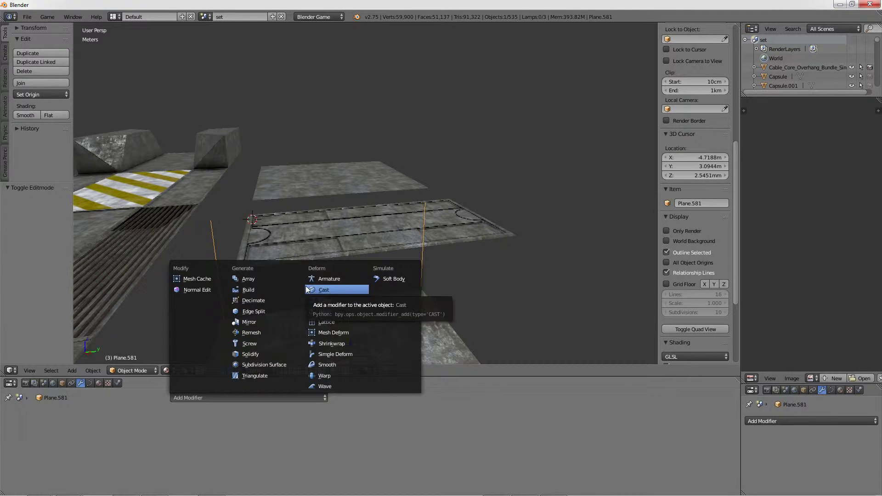
{"action": "left_click", "coordinate": [264, 356]}
- Scale the line's points along Y, try an 18cm Solidify thickness, then remove the modifier
{"action": "mouse_move", "coordinate": [517, 191]}
{"action": "middle_mouse_down"}
{"action": "mouse_move", "coordinate": [466, 213]}
{"action": "mouse_move", "coordinate": [408, 199]}
{"action": "middle_mouse_up"}
{"action": "key", "text": "Tab"}
{"action": "right_click", "coordinate": [207, 160]}
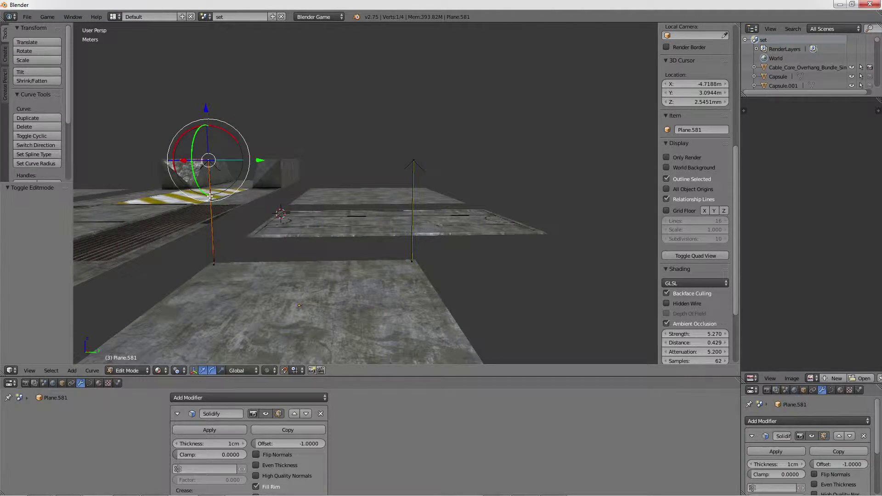
{"action": "mouse_move", "coordinate": [303, 183]}
{"action": "middle_mouse_down"}
{"action": "mouse_move", "coordinate": [518, 162]}
{"action": "mouse_move", "coordinate": [286, 189]}
{"action": "mouse_move", "coordinate": [335, 195]}
{"action": "middle_mouse_up"}
{"action": "key", "text": "a"}
{"action": "key", "text": "ctrl+space"}
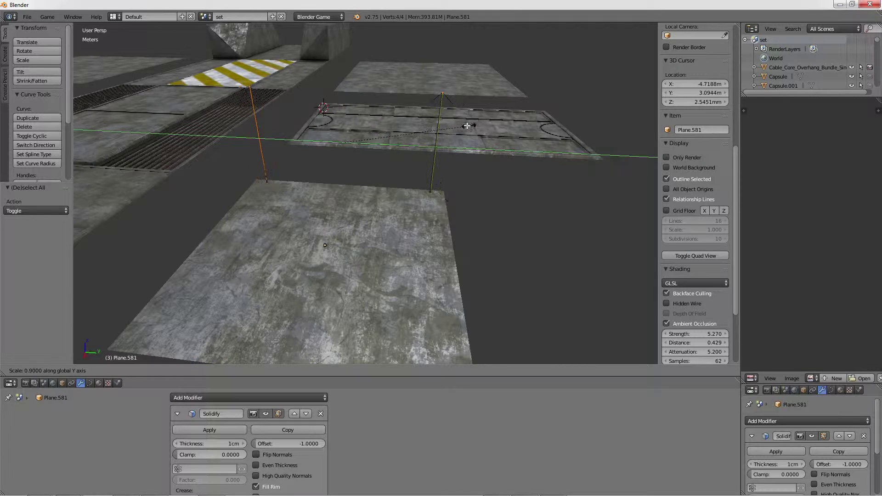
{"action": "key", "text": "ctrl+space"}
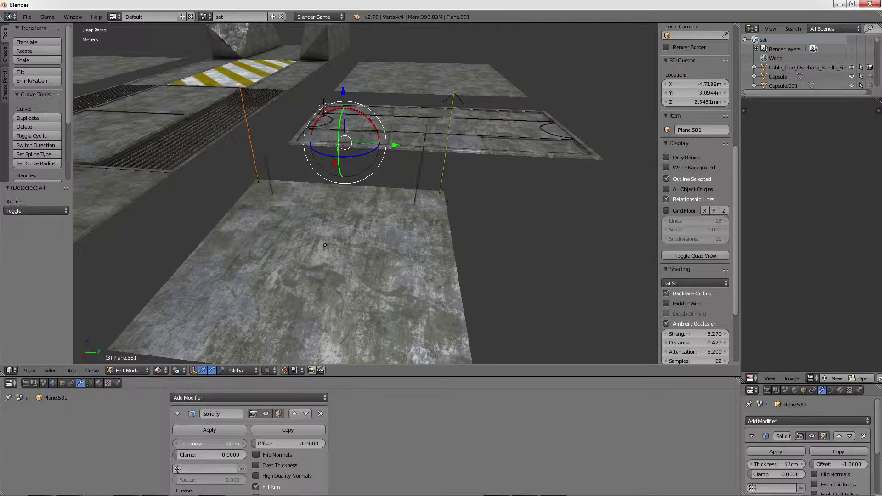
{"action": "left_click_drag", "start_coordinate": [212, 443], "coordinate": [227, 444]}
{"action": "key", "text": "Tab"}
{"action": "middle_click_drag", "start_coordinate": [453, 178], "coordinate": [432, 172]}
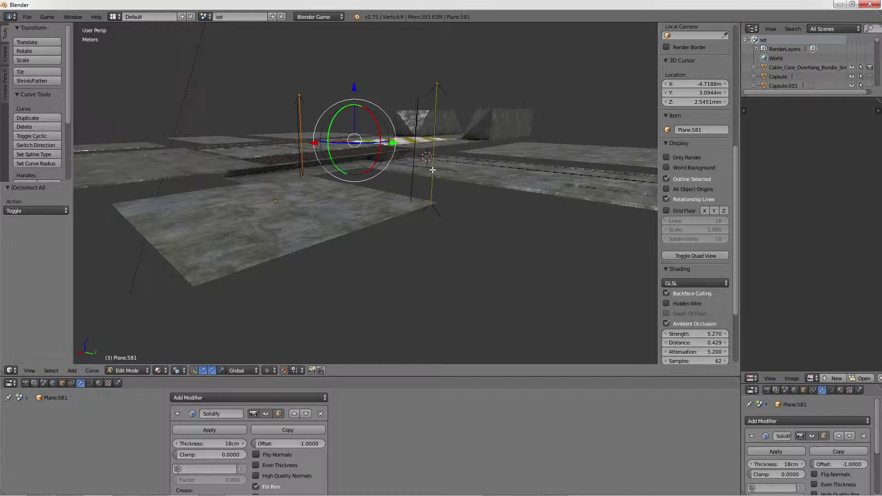
{"action": "key", "text": "Tab"}
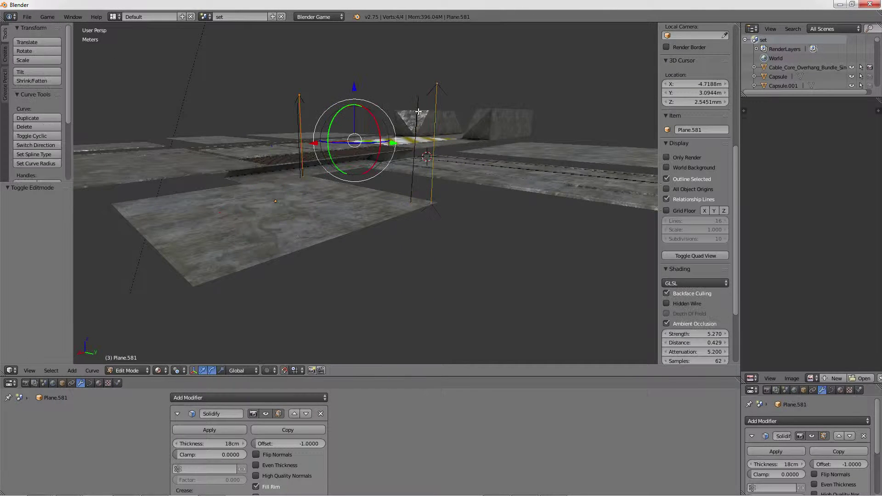
{"action": "left_click", "coordinate": [321, 414]}
- Convert the line object to a curve via Object > Convert to > Curve
{"action": "left_click", "coordinate": [92, 370]}
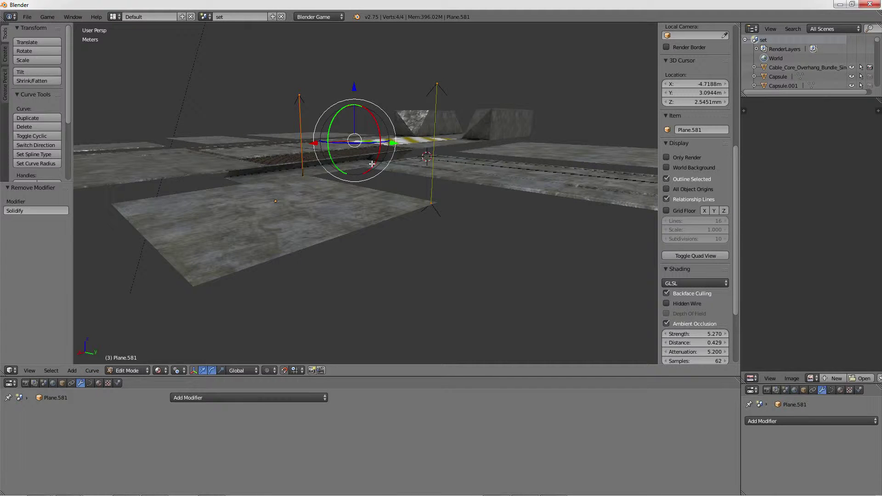
{"action": "key", "text": "Tab"}
{"action": "left_click", "coordinate": [94, 370]}
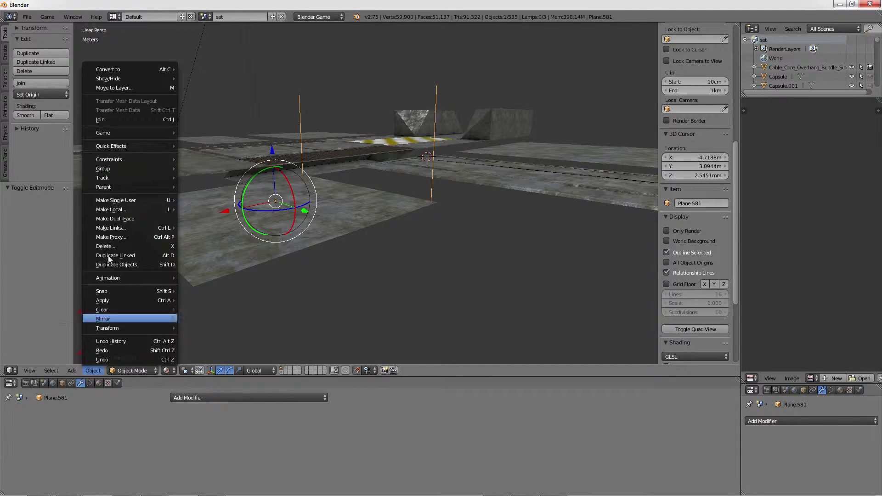
{"action": "left_click", "coordinate": [93, 370]}
{"action": "mouse_move", "coordinate": [109, 69]}
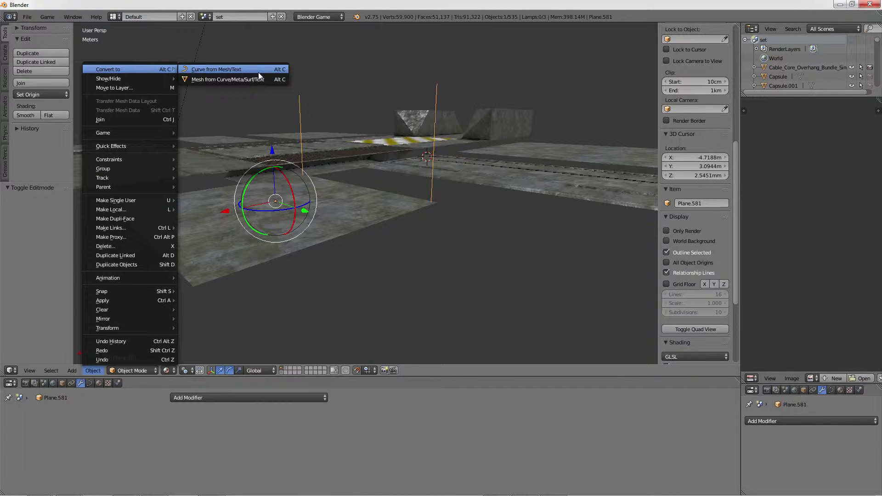
{"action": "left_click", "coordinate": [235, 69]}
- Delete the converted line object from the scene
{"action": "key", "text": "Tab"}
{"action": "right_click", "coordinate": [435, 82]}
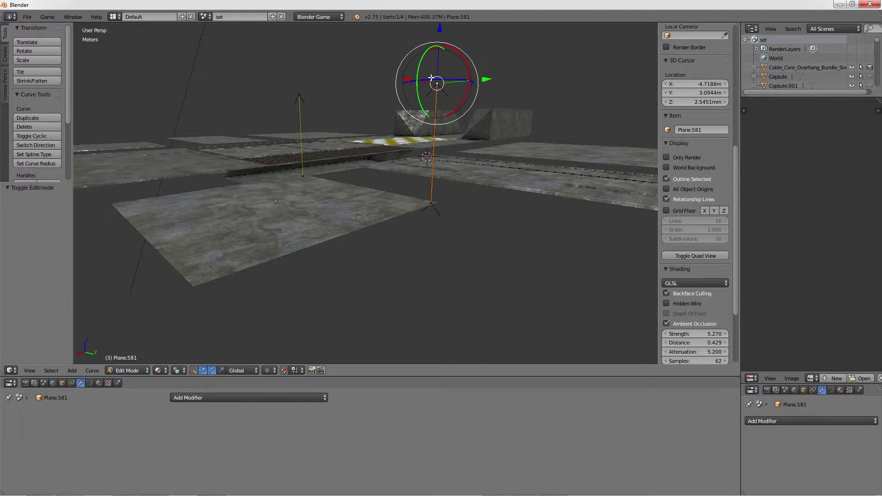
{"action": "key", "text": "Tab"}
{"action": "key", "text": "Delete"}
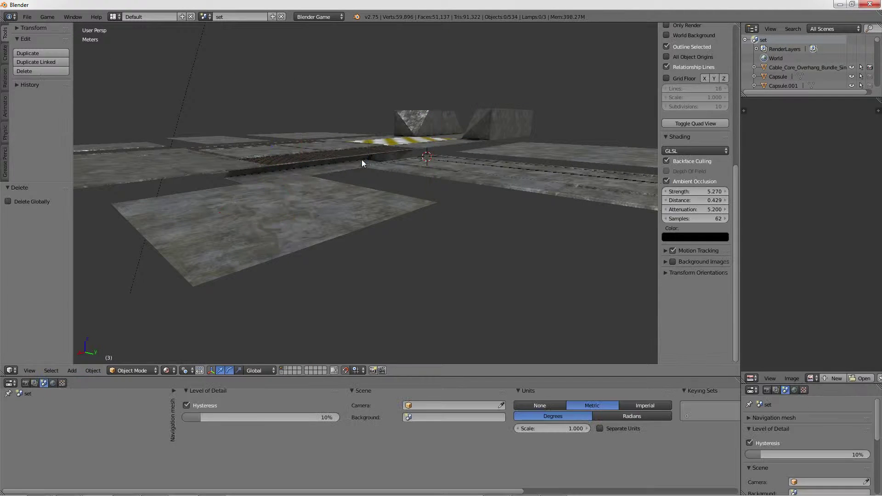
{"action": "right_click", "coordinate": [368, 207]}
{"action": "middle_click_drag", "start_coordinate": [374, 193], "coordinate": [345, 231]}
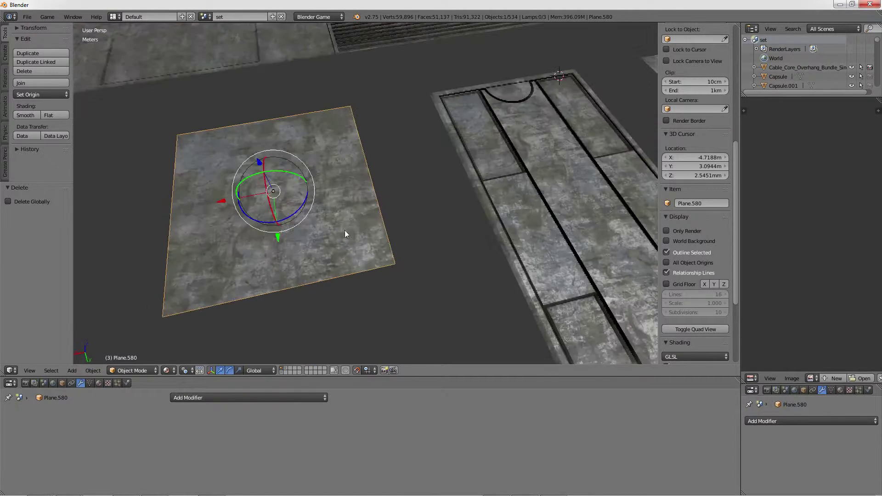
- In Edit Mode on the square plate, select the two corner-edge vertices
{"action": "key", "text": "Tab"}
{"action": "right_click", "coordinate": [383, 258]}
{"action": "right_click", "coordinate": [391, 263], "text": "shift"}
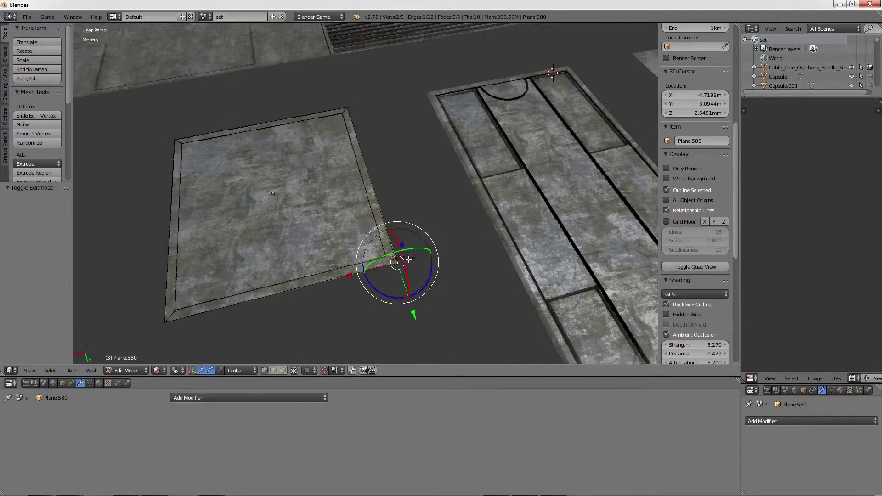
{"action": "scroll", "coordinate": [404, 262], "scroll_direction": "up", "scroll_amount": 2}
{"action": "scroll", "coordinate": [442, 222], "scroll_direction": "up", "scroll_amount": 2}
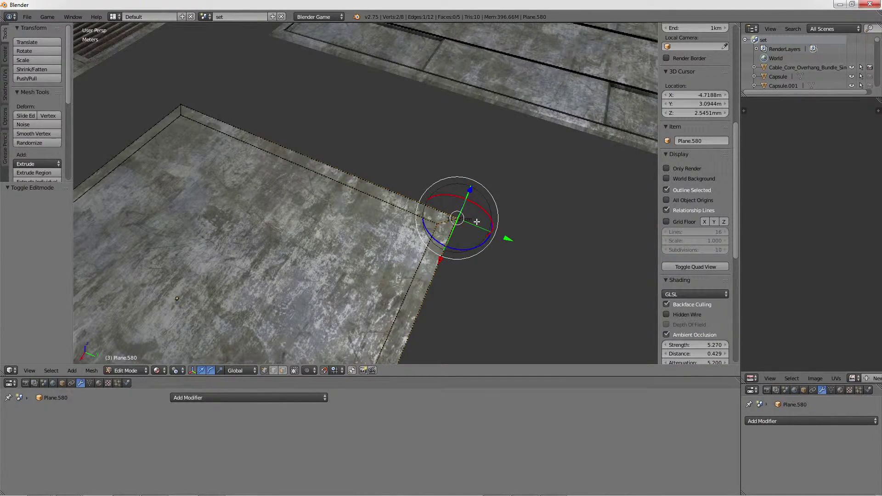
{"action": "key", "text": "shift+s"}
{"action": "left_click", "coordinate": [446, 260]}
{"action": "scroll", "coordinate": [696, 230], "scroll_direction": "down", "scroll_amount": 2}
{"action": "right_click", "coordinate": [438, 223]}
{"action": "right_click", "coordinate": [456, 219], "text": "shift"}
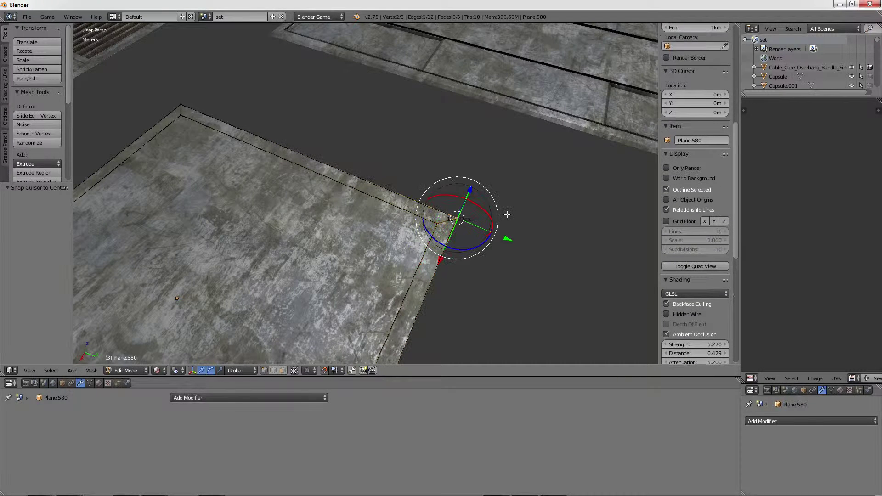
- Add a test cube at the world-centre cursor, then undo it
{"action": "key", "text": "shift+a"}
{"action": "key", "text": "Escape"}
{"action": "key", "text": "shift+s"}
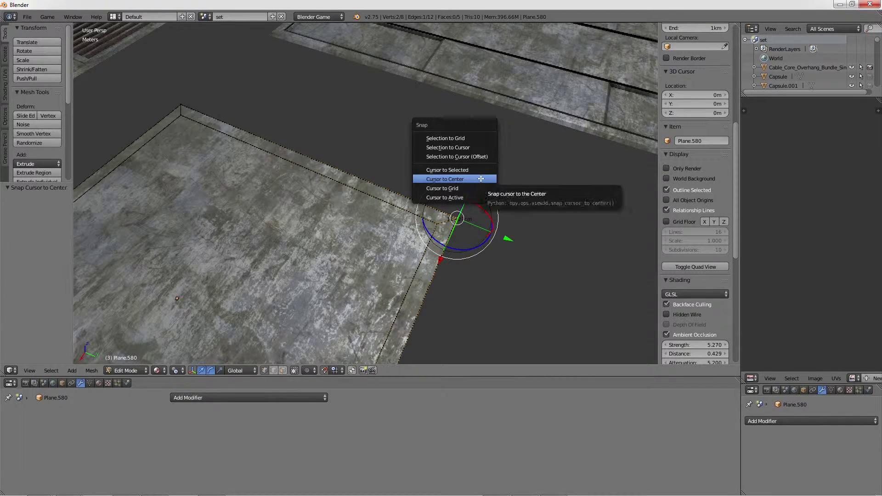
{"action": "left_click", "coordinate": [481, 178]}
{"action": "key", "text": "shift+a"}
{"action": "left_click", "coordinate": [480, 186]}
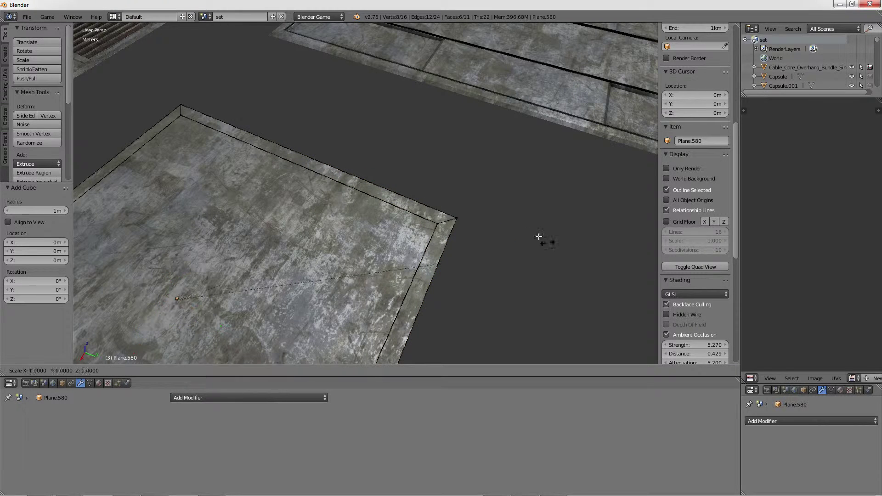
{"action": "key", "text": "ctrl+z"}
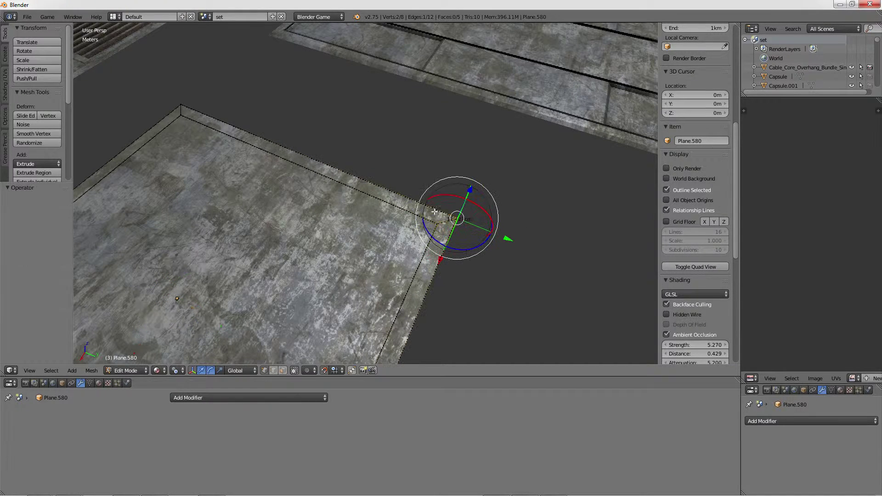
- Snap the cursor to the selected corner vertices and add a 1 m cube there
{"action": "key", "text": "shift+s"}
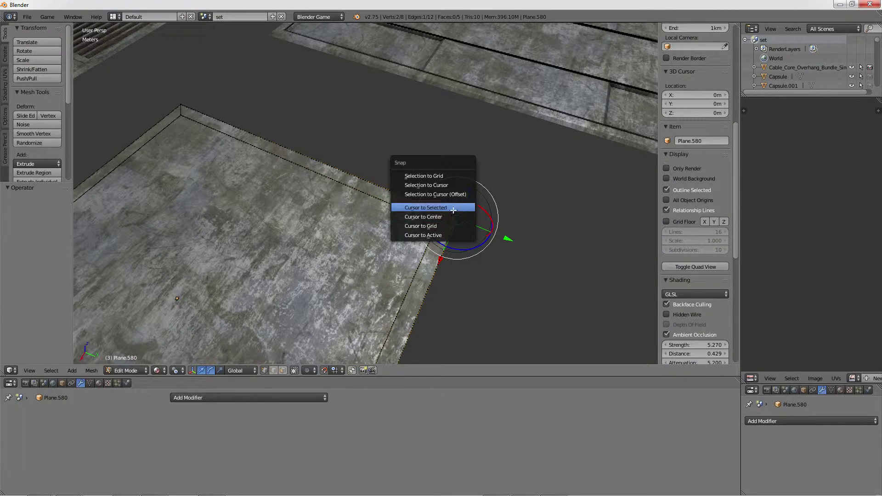
{"action": "left_click", "coordinate": [454, 211]}
{"action": "key", "text": "shift+a"}
{"action": "left_click", "coordinate": [454, 211]}
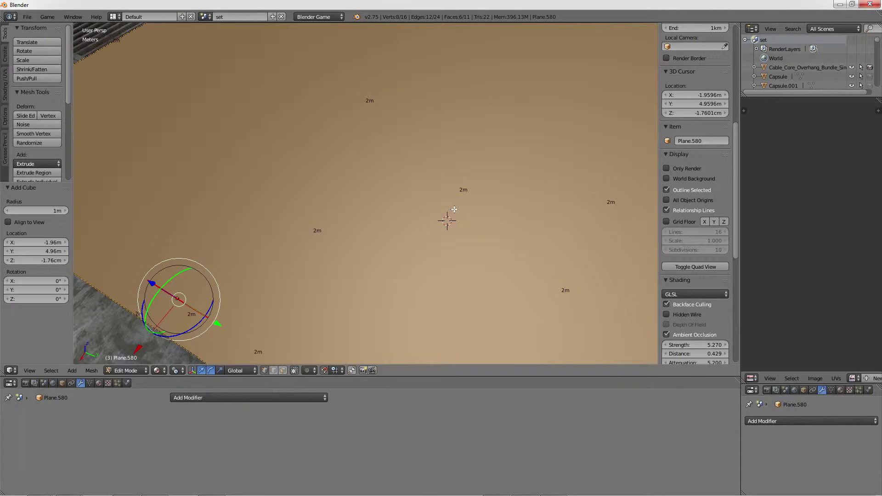
- Set the pivot point to the 3D cursor and scale the cube by 0.2
{"action": "left_click", "coordinate": [175, 370]}
{"action": "left_click", "coordinate": [206, 325]}
{"action": "type", "text": "s.2"}
{"action": "key", "text": "Return"}
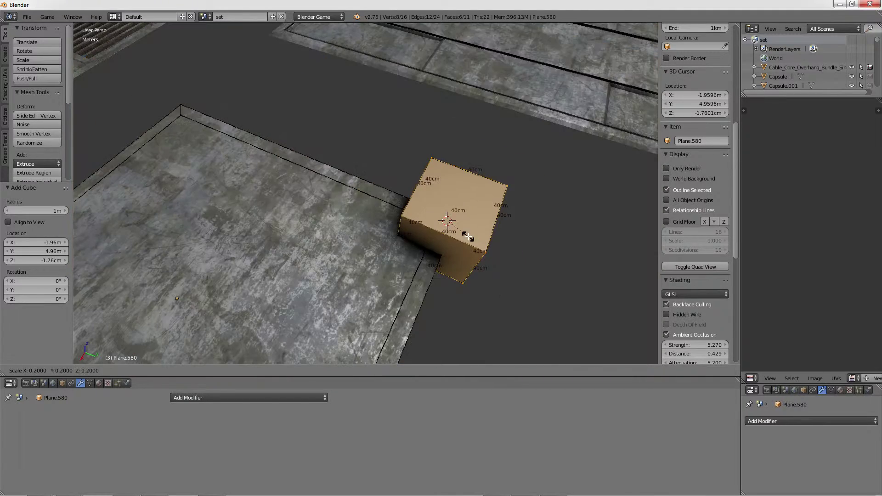
{"action": "middle_click_drag", "start_coordinate": [560, 309], "coordinate": [376, 255]}
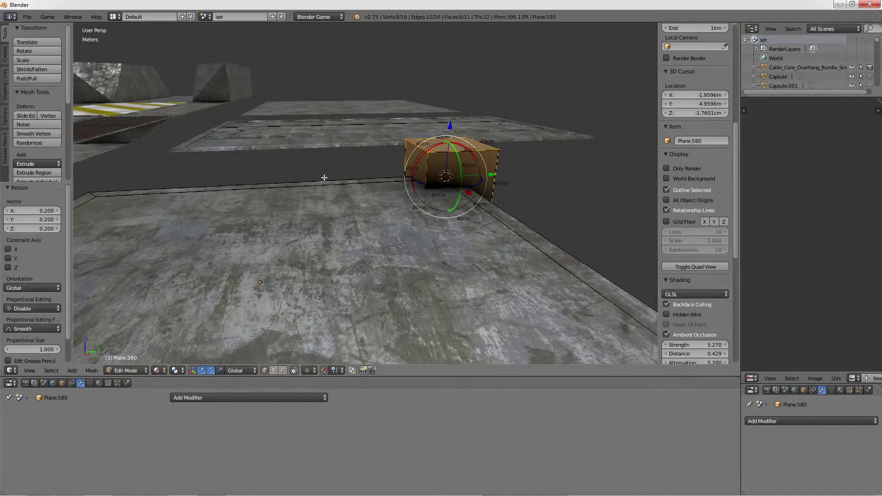
- Temporarily hide the floor to isolate the cube, then scale the cube by 0.2 again
{"action": "right_click", "coordinate": [331, 181]}
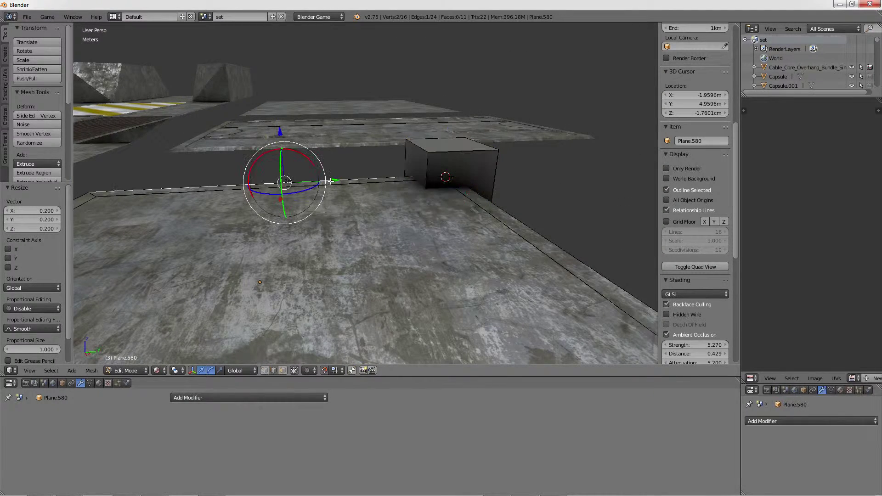
{"action": "key", "text": "l"}
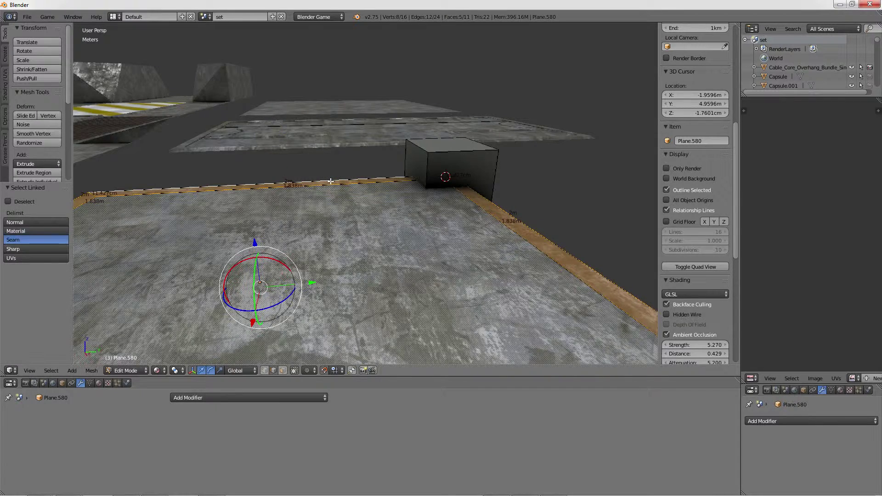
{"action": "key", "text": "h"}
{"action": "key", "text": "a"}
{"action": "right_click", "coordinate": [414, 179]}
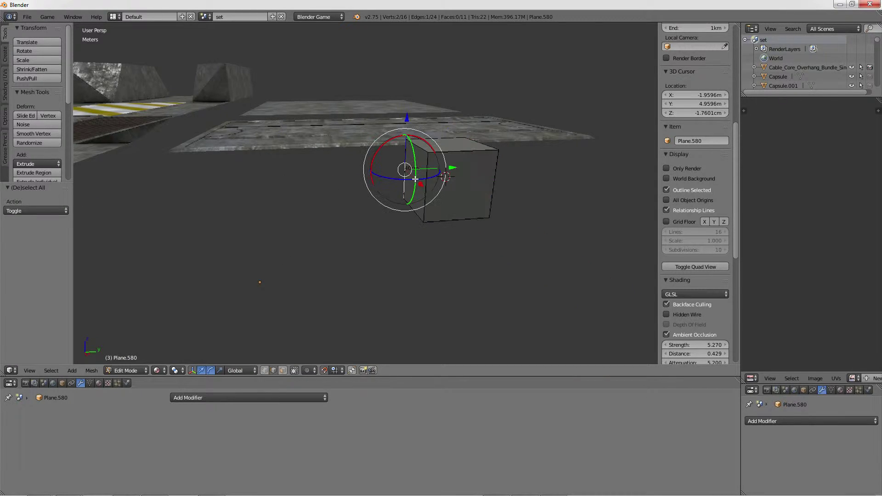
{"action": "key", "text": "alt+h"}
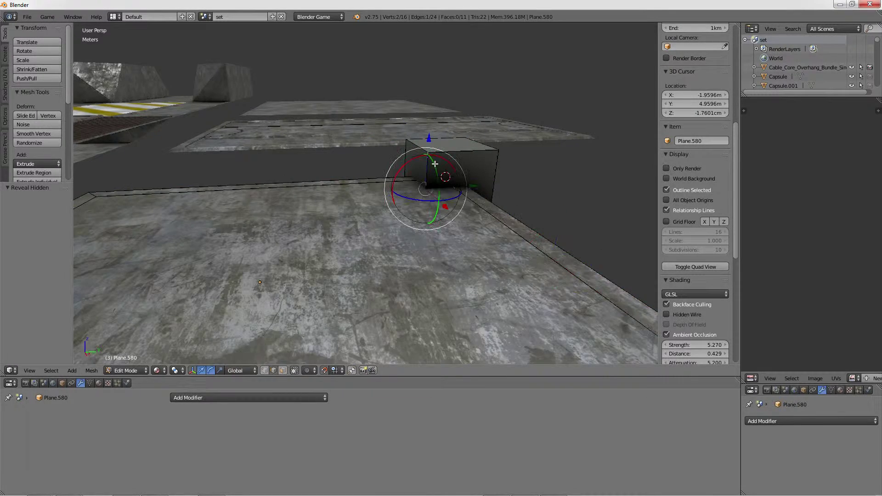
{"action": "key", "text": "l"}
{"action": "mouse_move", "coordinate": [435, 164]}
{"action": "middle_mouse_down"}
{"action": "mouse_move", "coordinate": [432, 213]}
{"action": "mouse_move", "coordinate": [516, 229]}
{"action": "middle_mouse_up"}
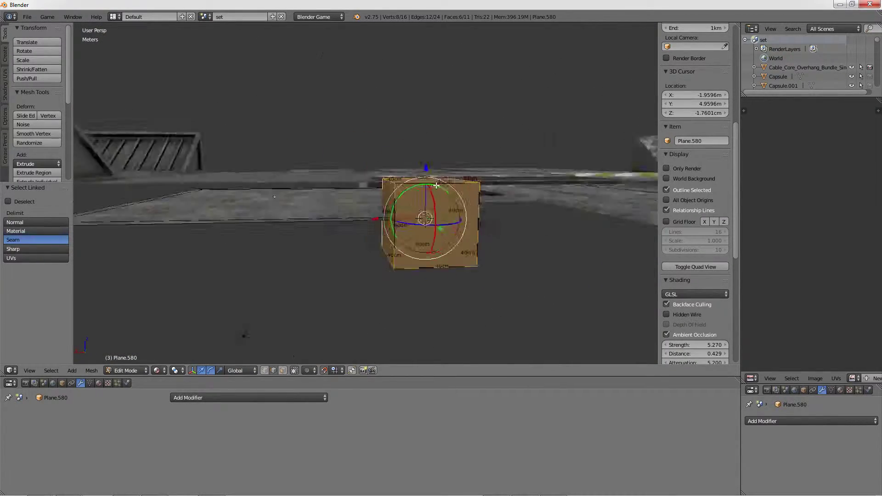
{"action": "type", "text": "s.2"}
{"action": "key", "text": "Return"}
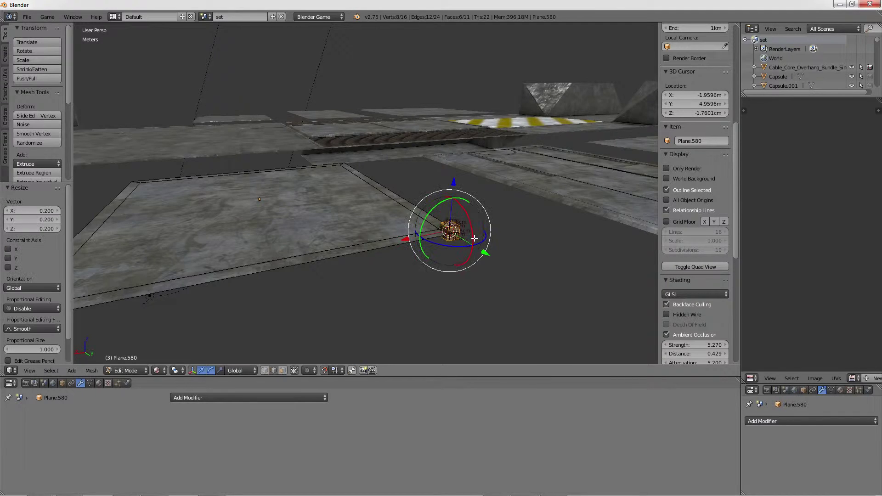
- Scale the cube by 0.8 and raise it slightly along Z
{"action": "scroll", "coordinate": [458, 216], "scroll_direction": "up", "scroll_amount": 3}
{"action": "mouse_move", "coordinate": [457, 216]}
{"action": "middle_mouse_down"}
{"action": "mouse_move", "coordinate": [542, 243]}
{"action": "mouse_move", "coordinate": [524, 271]}
{"action": "mouse_move", "coordinate": [515, 208]}
{"action": "middle_mouse_up"}
{"action": "type", "text": "s.8"}
{"action": "key", "text": "Return"}
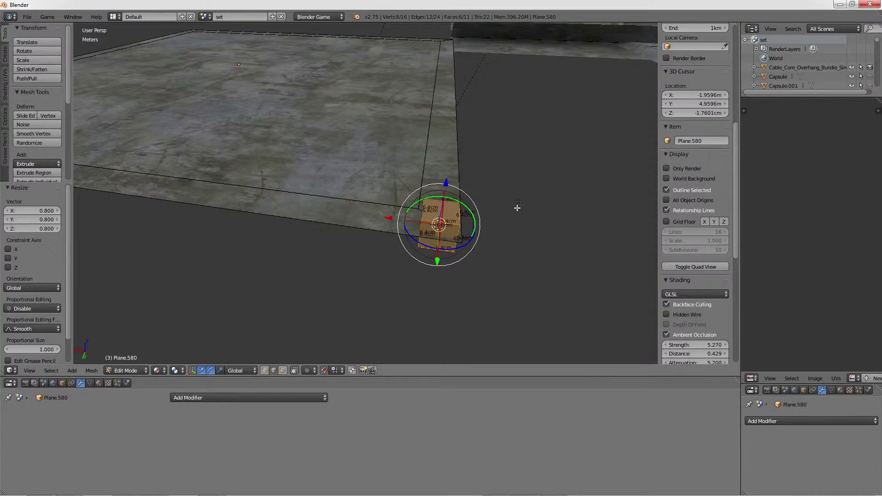
{"action": "key", "text": "s"}
{"action": "left_click", "coordinate": [514, 204]}
{"action": "left_click_drag", "start_coordinate": [444, 182], "coordinate": [453, 160]}
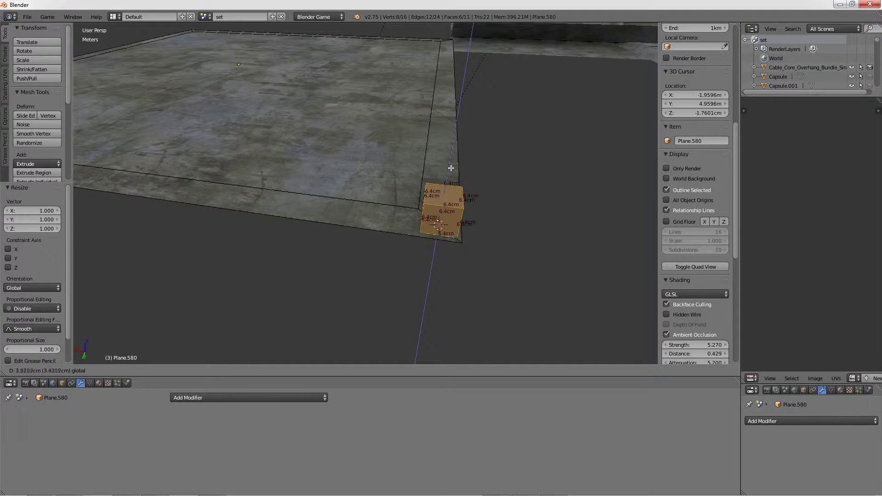
{"action": "left_click_drag", "start_coordinate": [455, 148], "coordinate": [450, 169]}
{"action": "mouse_move", "coordinate": [451, 169]}
{"action": "middle_mouse_down"}
{"action": "mouse_move", "coordinate": [431, 150]}
{"action": "mouse_move", "coordinate": [403, 142]}
{"action": "mouse_move", "coordinate": [419, 191]}
{"action": "mouse_move", "coordinate": [412, 176]}
{"action": "middle_mouse_up"}
{"action": "key", "text": "ctrl+space"}
{"action": "key", "text": "ctrl+space"}
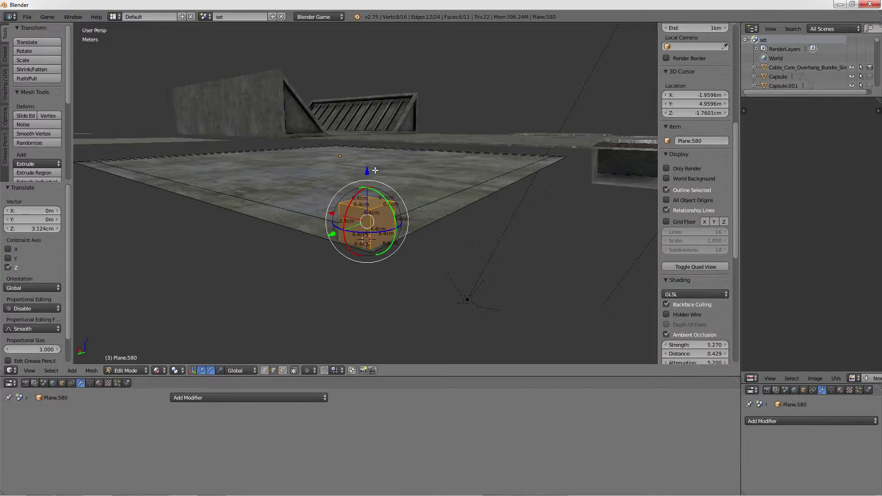
- Adjust the cube to about 5.7 cm, lower it slightly, and keep only its top face selected
{"action": "key", "text": "s"}
{"action": "left_click", "coordinate": [508, 195]}
{"action": "key", "text": "s"}
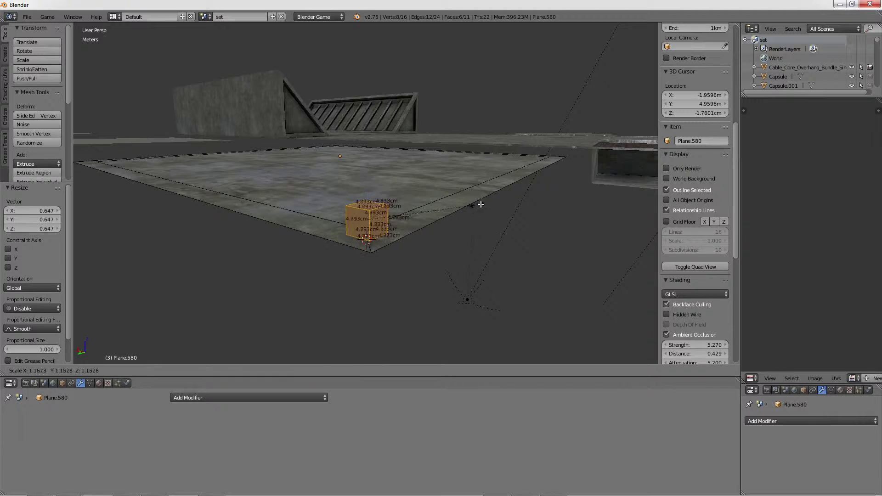
{"action": "left_click", "coordinate": [480, 204]}
{"action": "left_click_drag", "start_coordinate": [368, 168], "coordinate": [368, 172]}
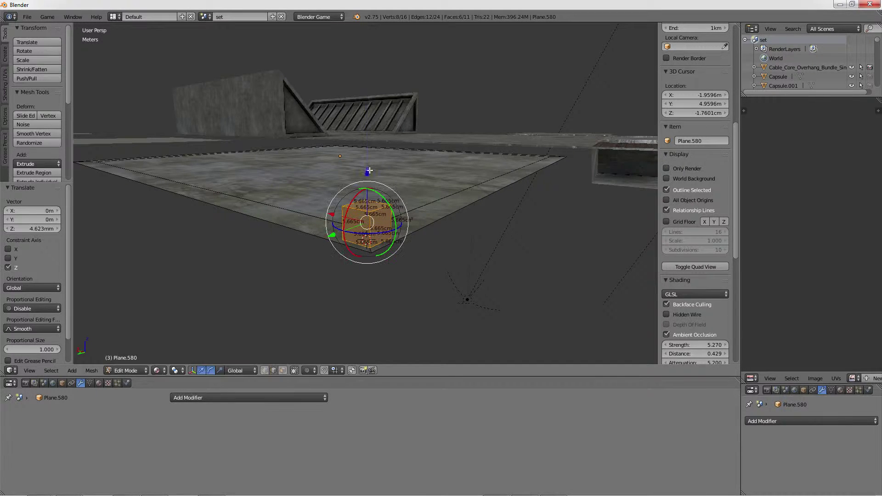
{"action": "left_click", "coordinate": [388, 201]}
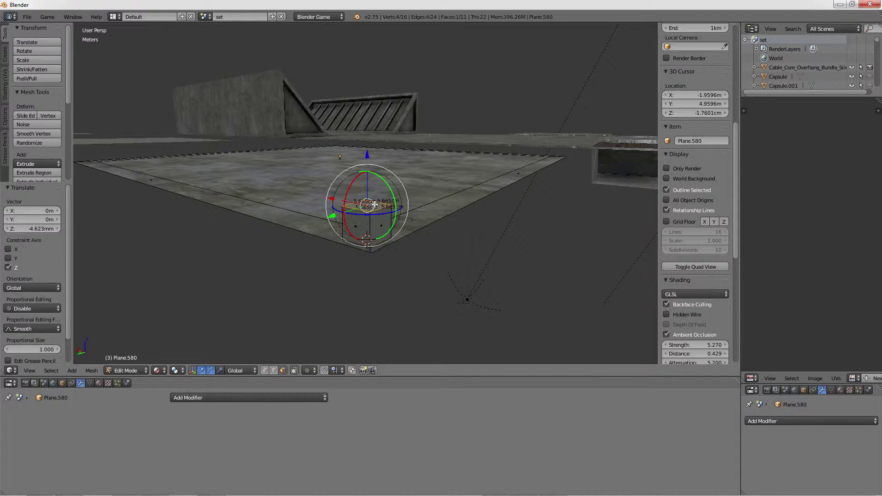
- Orbit in on the post corner and switch to Front orthographic view
{"action": "middle_click_drag", "start_coordinate": [375, 183], "coordinate": [381, 229]}
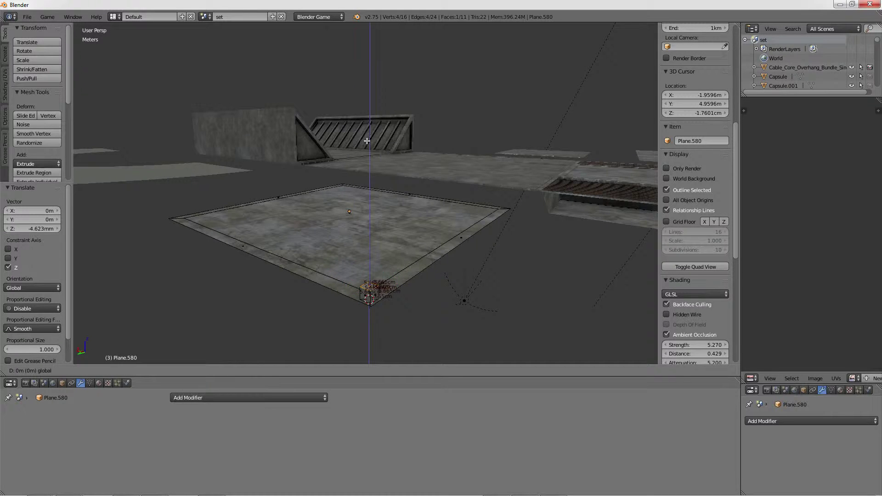
{"action": "middle_click_drag", "start_coordinate": [402, 177], "coordinate": [355, 229]}
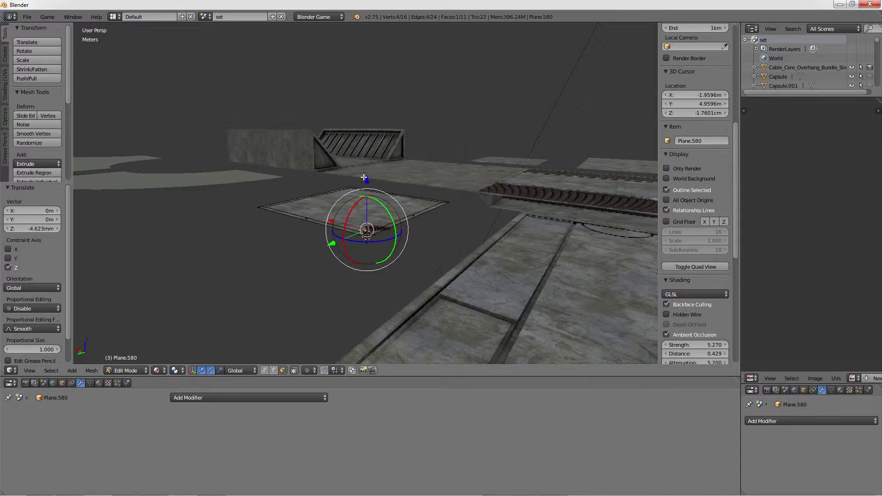
{"action": "mouse_move", "coordinate": [351, 71]}
{"action": "middle_mouse_down"}
{"action": "mouse_move", "coordinate": [403, 122]}
{"action": "mouse_move", "coordinate": [462, 219]}
{"action": "middle_mouse_up"}
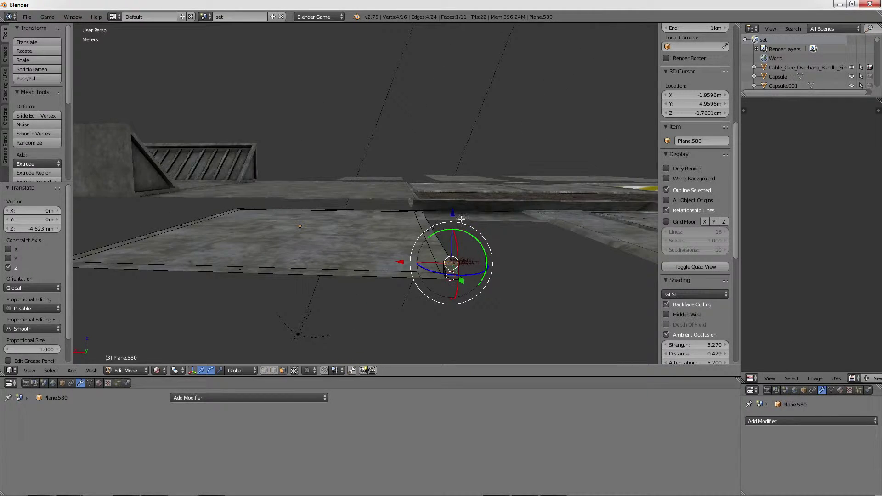
{"action": "key", "text": "g"}
{"action": "key", "text": "z"}
{"action": "right_click", "coordinate": [458, 46]}
{"action": "middle_click_drag", "start_coordinate": [402, 110], "coordinate": [401, 117]}
{"action": "key", "text": "KP_1"}
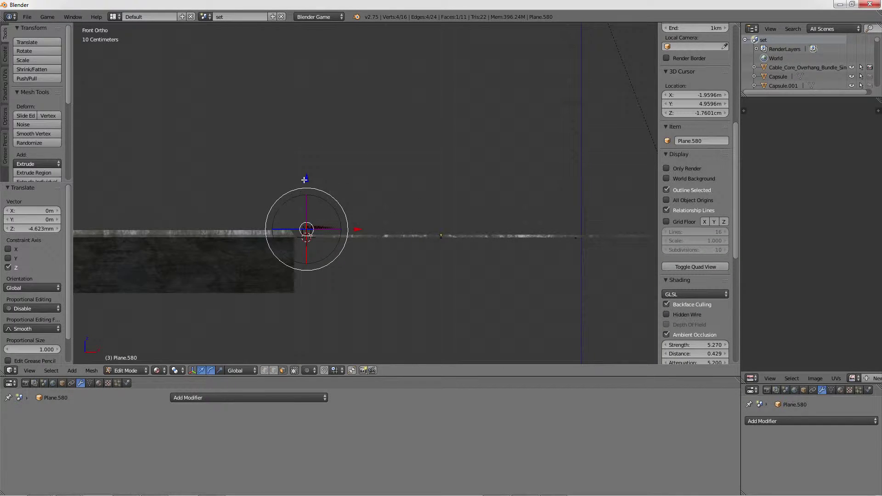
- Raise the cube's top face 1 m along Z into a thin post
{"action": "left_click", "coordinate": [304, 179]}
{"action": "right_click", "coordinate": [328, 93]}
{"action": "left_click", "coordinate": [306, 181]}
{"action": "right_click", "coordinate": [340, 115]}
{"action": "scroll", "coordinate": [343, 121], "scroll_direction": "down", "scroll_amount": 5}
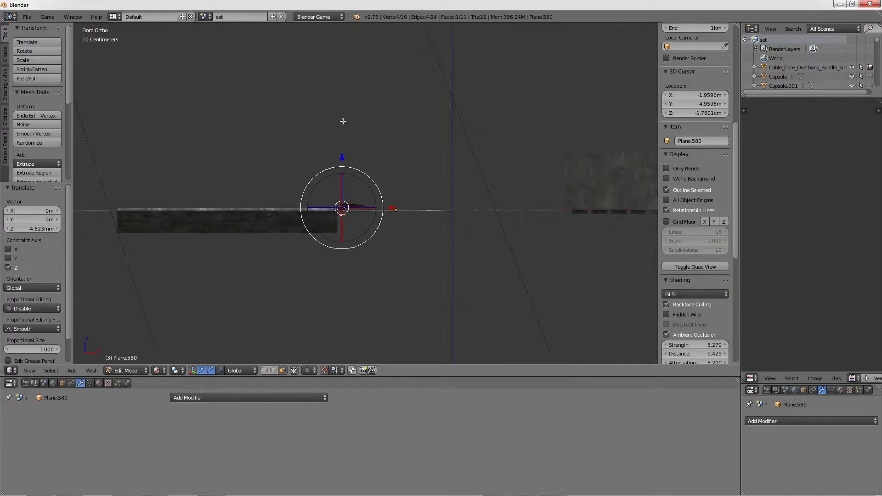
{"action": "scroll", "coordinate": [368, 147], "scroll_direction": "down", "scroll_amount": 2}
{"action": "left_click_drag", "start_coordinate": [349, 151], "coordinate": [348, 128]}
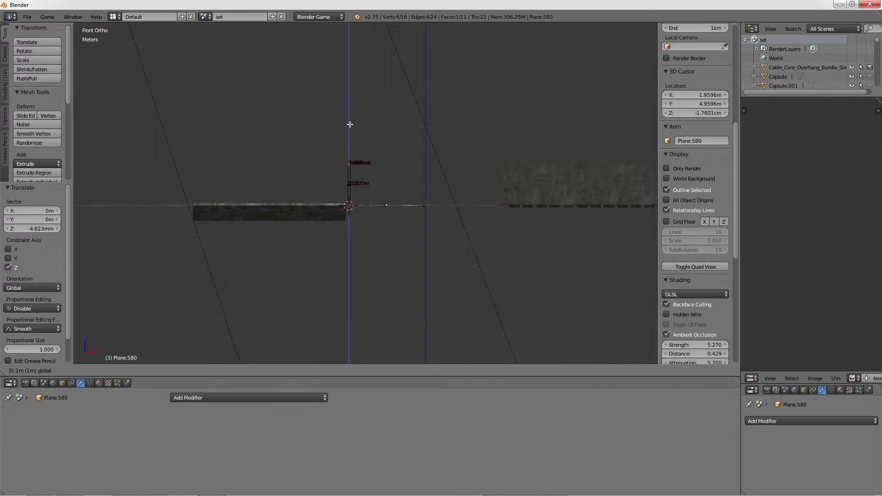
{"action": "scroll", "coordinate": [348, 133], "scroll_direction": "up", "scroll_amount": 2}
{"action": "mouse_move", "coordinate": [349, 138]}
{"action": "middle_mouse_down"}
{"action": "mouse_move", "coordinate": [430, 164]}
{"action": "mouse_move", "coordinate": [400, 147]}
{"action": "mouse_move", "coordinate": [449, 208]}
{"action": "mouse_move", "coordinate": [419, 226]}
{"action": "mouse_move", "coordinate": [428, 200]}
{"action": "middle_mouse_up"}
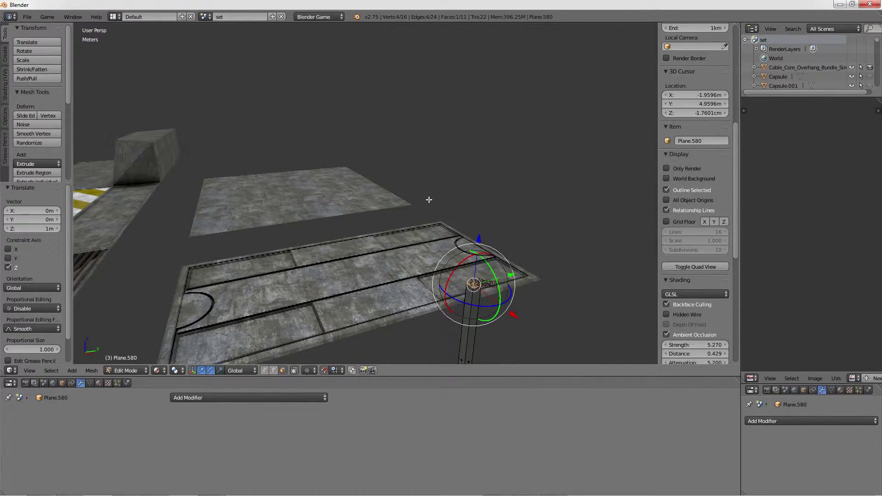
- Walk the view to a lower angle and try an extrusion of the post top, undoing it
{"action": "key", "text": "shift+f"}
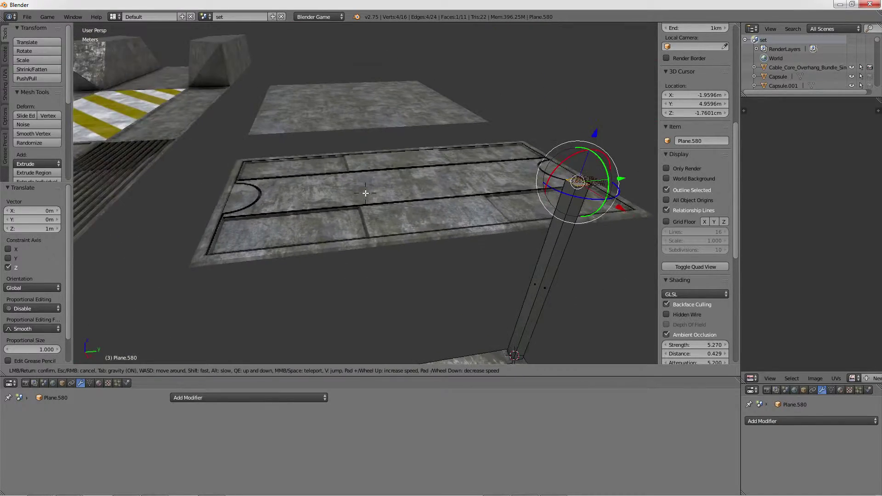
{"action": "left_click", "coordinate": [516, 191]}
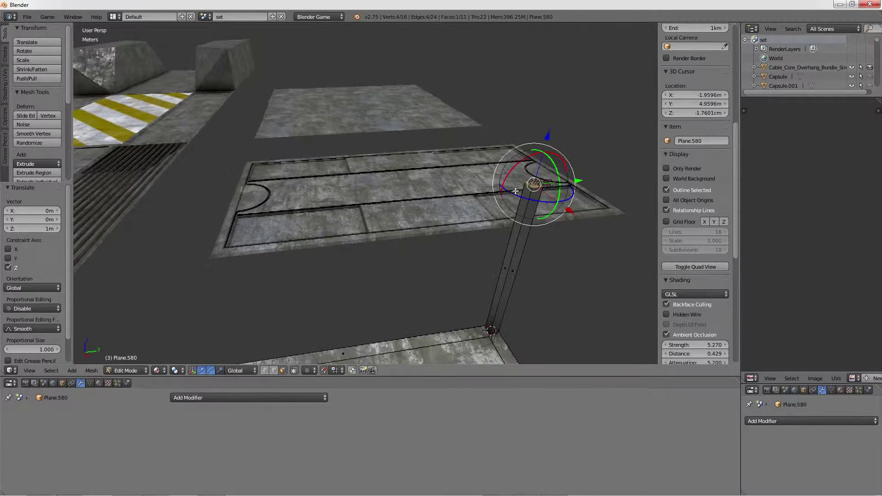
{"action": "middle_click_drag", "start_coordinate": [516, 191], "coordinate": [480, 134]}
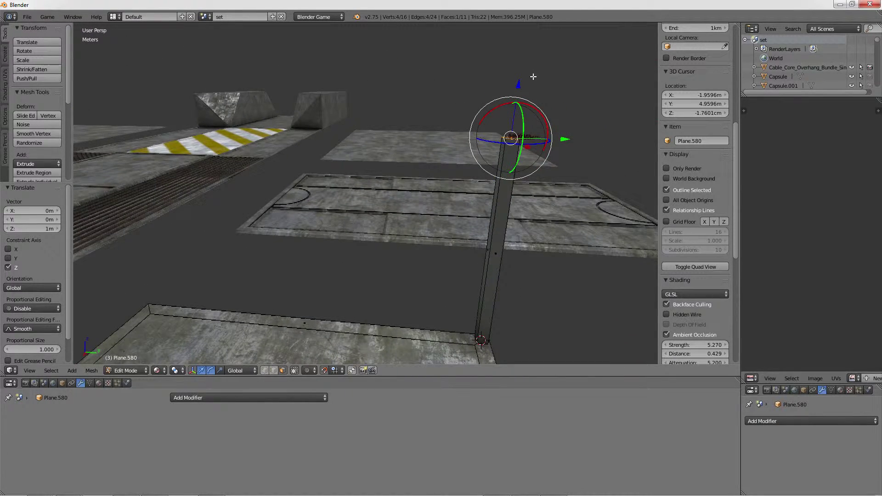
{"action": "left_click_drag", "start_coordinate": [517, 84], "coordinate": [509, 101]}
{"action": "left_click", "coordinate": [519, 144]}
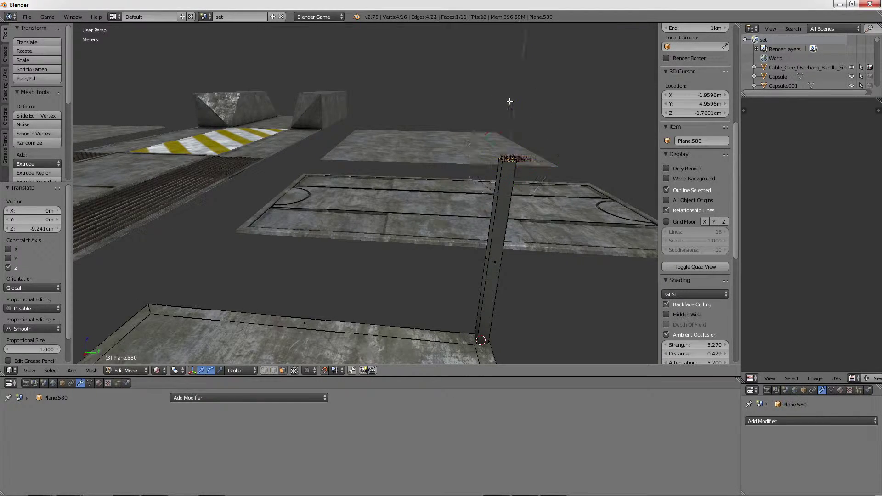
{"action": "key", "text": "e"}
{"action": "right_click", "coordinate": [521, 66]}
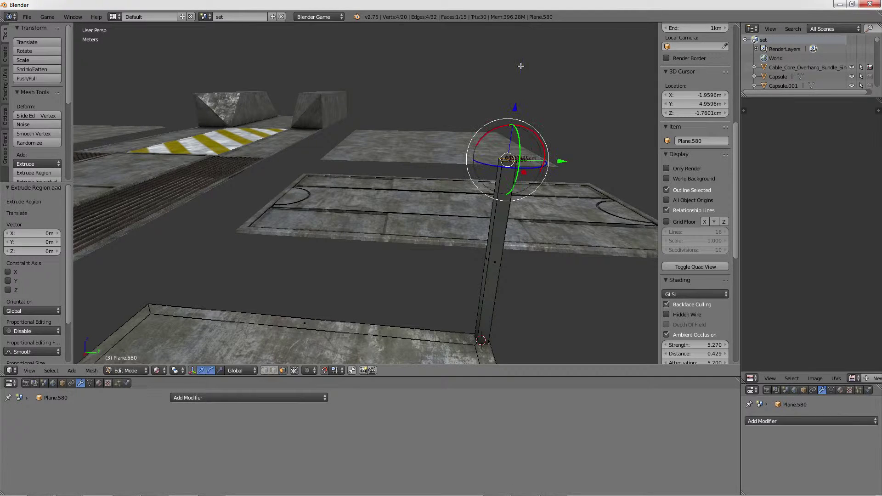
{"action": "key", "text": "ctrl+z"}
{"action": "key", "text": "ctrl+z"}
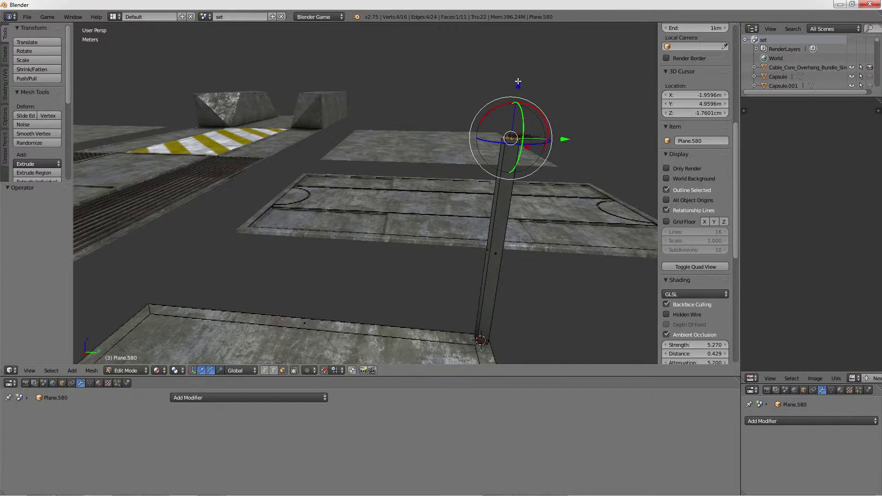
- Extrude the post's top face 10 cm upward along Z
{"action": "left_click_drag", "start_coordinate": [518, 81], "coordinate": [512, 151]}
{"action": "right_click", "coordinate": [508, 153]}
{"action": "mouse_move", "coordinate": [529, 85]}
{"action": "left_mouse_down"}
{"action": "mouse_move", "coordinate": [520, 100]}
{"action": "mouse_move", "coordinate": [528, 325]}
{"action": "left_mouse_up"}
{"action": "right_click", "coordinate": [523, 89]}
{"action": "mouse_move", "coordinate": [534, 149]}
{"action": "left_mouse_down"}
{"action": "mouse_move", "coordinate": [537, 83]}
{"action": "mouse_move", "coordinate": [492, 275]}
{"action": "left_mouse_up"}
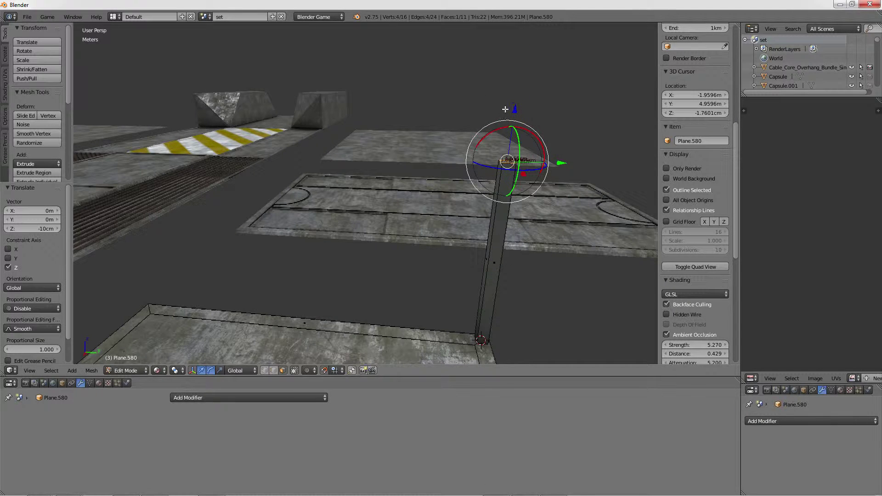
{"action": "key", "text": "e"}
{"action": "left_click", "coordinate": [501, 179]}
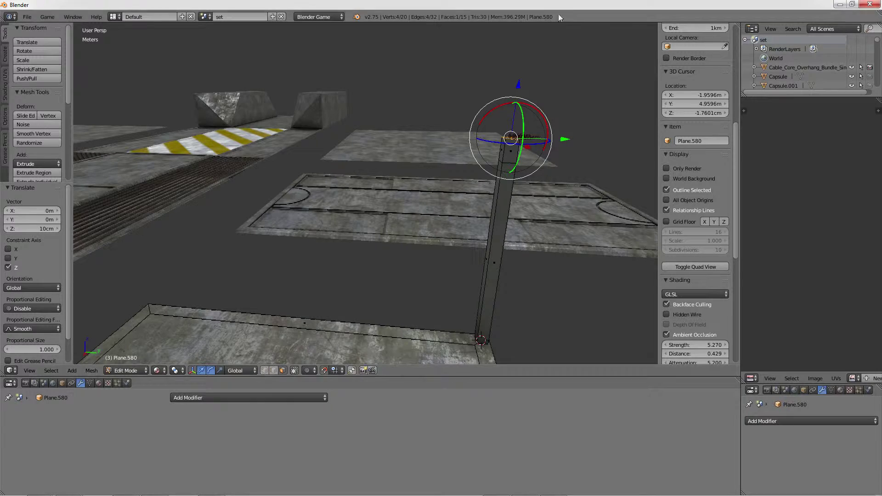
{"action": "mouse_move", "coordinate": [516, 172]}
{"action": "middle_mouse_down"}
{"action": "mouse_move", "coordinate": [503, 156]}
{"action": "mouse_move", "coordinate": [487, 157]}
{"action": "middle_mouse_up"}
- Extrude the post top 1 m along Y to form a top beam
{"action": "key", "text": "e"}
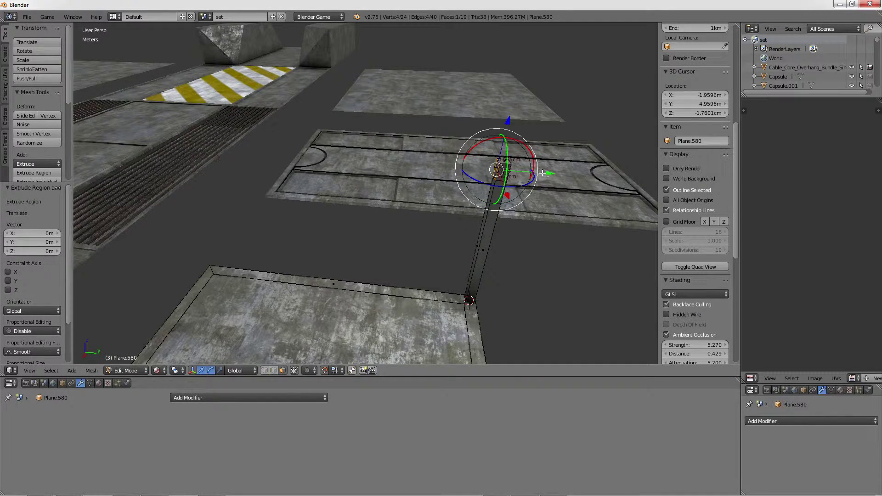
{"action": "key", "text": "e"}
{"action": "key", "text": "y"}
{"action": "left_click", "coordinate": [271, 168]}
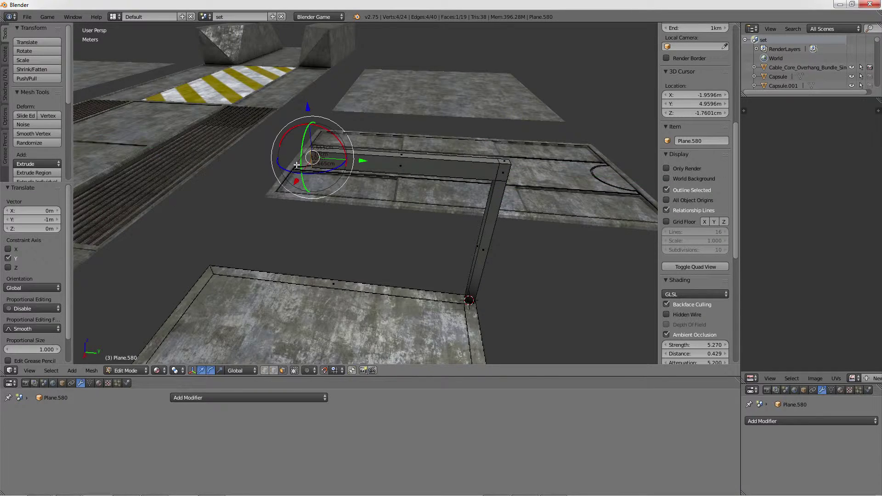
{"action": "middle_click_drag", "start_coordinate": [271, 169], "coordinate": [389, 138]}
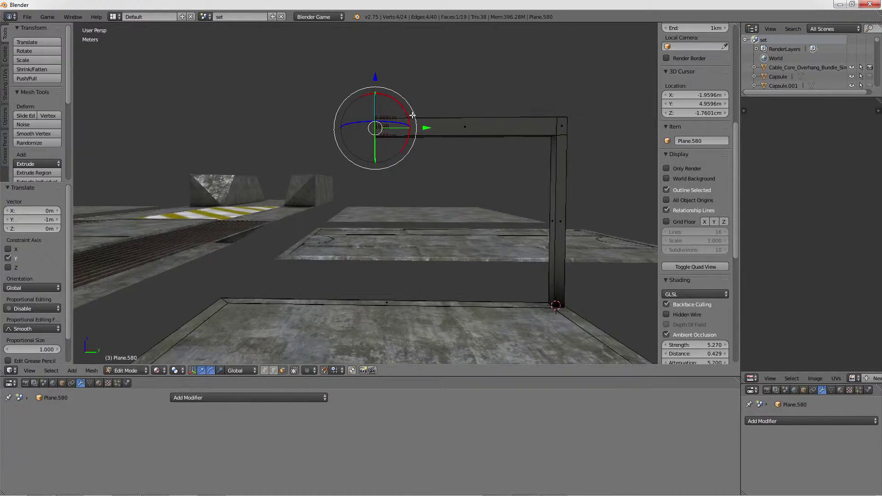
{"action": "middle_click_drag", "start_coordinate": [365, 133], "coordinate": [426, 141]}
- Snap the 3D cursor to the selection, then select the connected post and top beam
{"action": "key", "text": "shift+s"}
{"action": "left_click", "coordinate": [426, 141]}
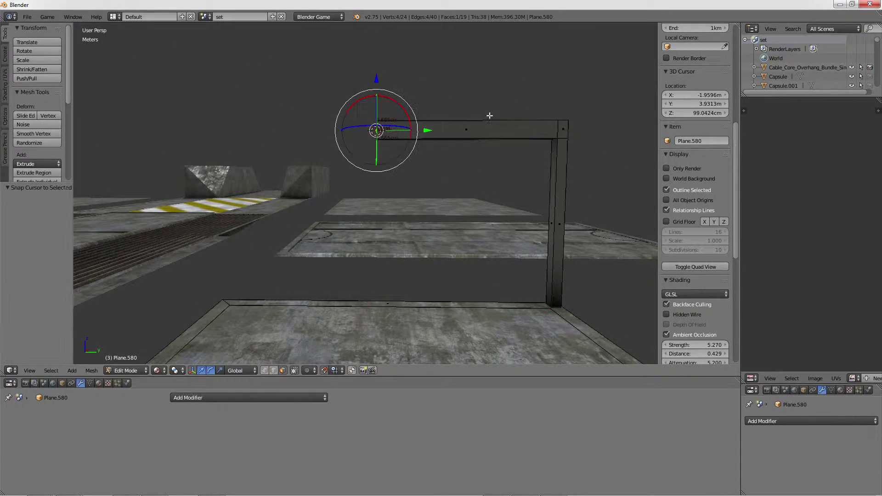
{"action": "right_click", "coordinate": [484, 125]}
{"action": "key", "text": "l"}
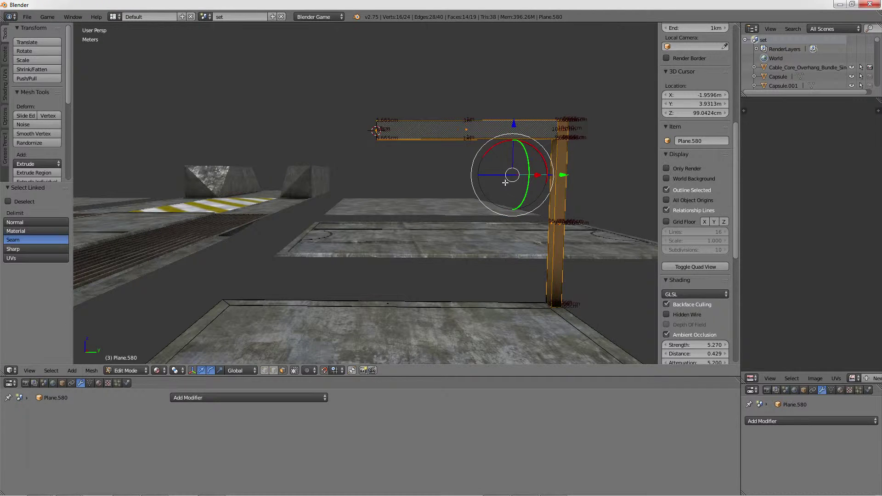
{"action": "key", "text": "shift+s"}
{"action": "key", "text": "Escape"}
- Duplicate the post and beam and mirror the copy across Y around the 3D cursor
{"action": "key", "text": "shift+d"}
{"action": "key", "text": "Escape"}
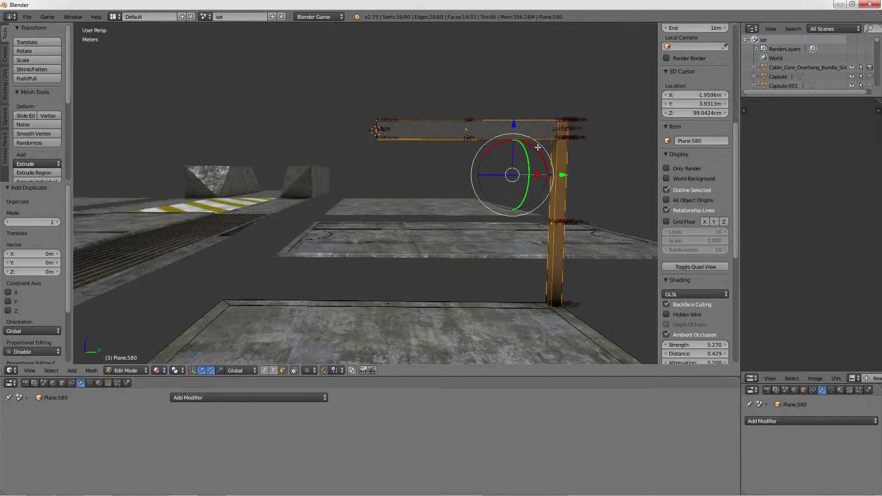
{"action": "key", "text": "a"}
{"action": "key", "text": "a"}
{"action": "left_click", "coordinate": [179, 371]}
{"action": "left_click", "coordinate": [193, 353]}
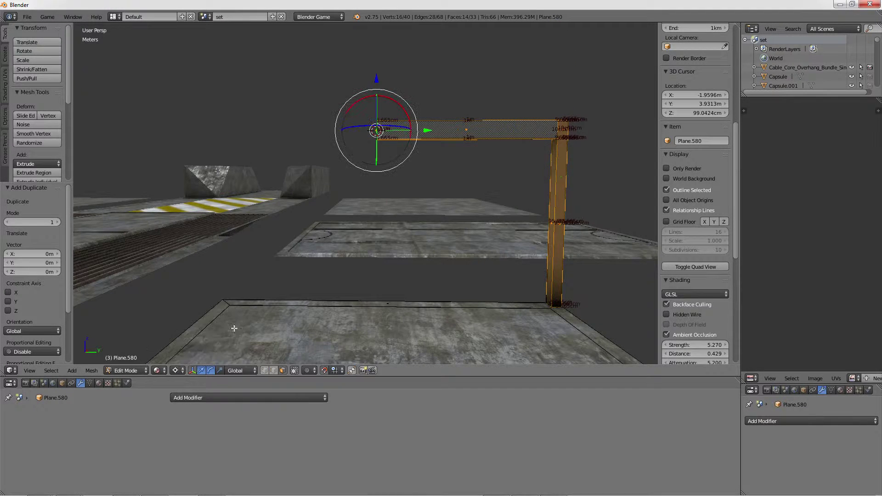
{"action": "type", "text": "sy"}
{"action": "type", "text": "-1"}
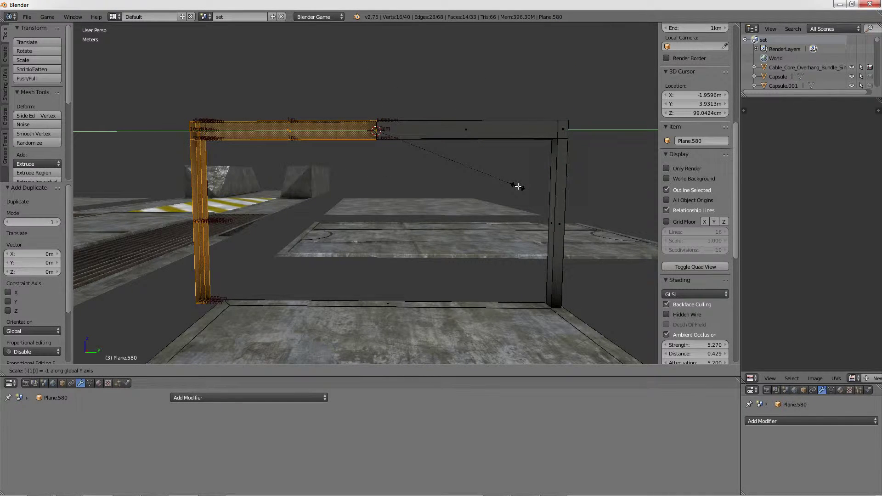
{"action": "key", "text": "Return"}
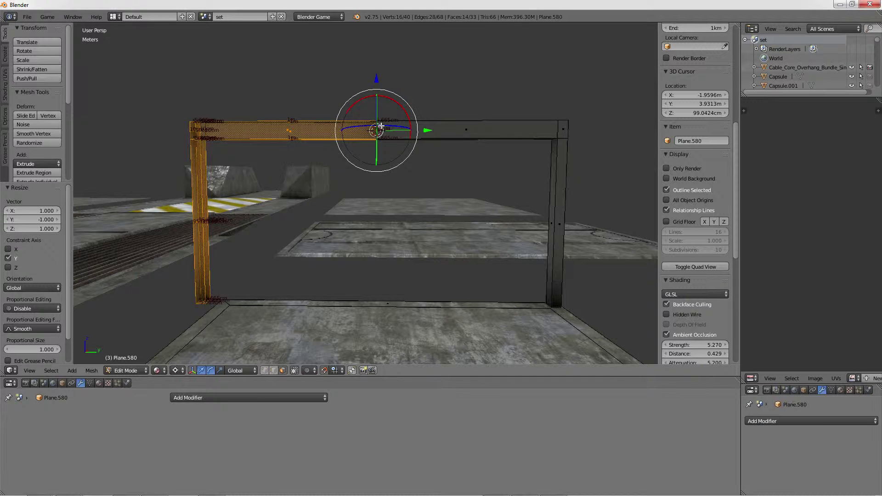
{"action": "mouse_move", "coordinate": [310, 147]}
{"action": "middle_mouse_down"}
{"action": "mouse_move", "coordinate": [333, 168]}
{"action": "mouse_move", "coordinate": [339, 154]}
{"action": "middle_mouse_up"}
- Delete the left pillar, the top beam face and the remaining pillar
{"action": "key", "text": "x"}
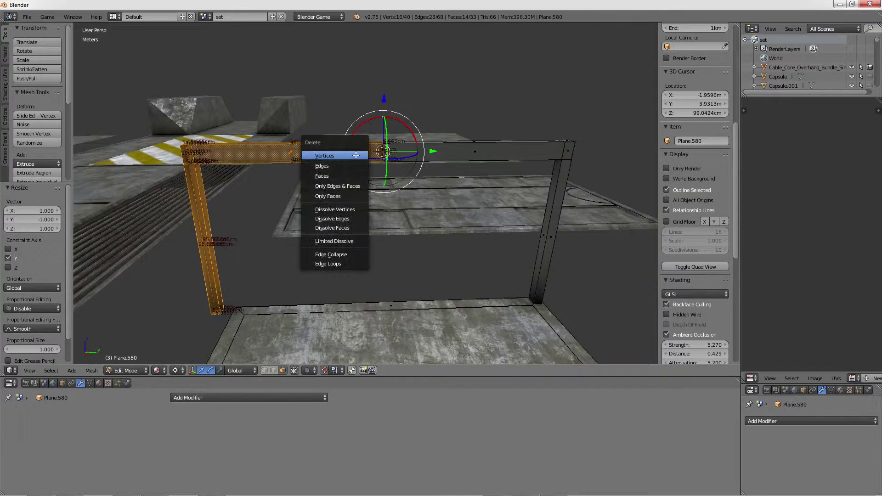
{"action": "left_click", "coordinate": [338, 154]}
{"action": "right_click", "coordinate": [415, 147]}
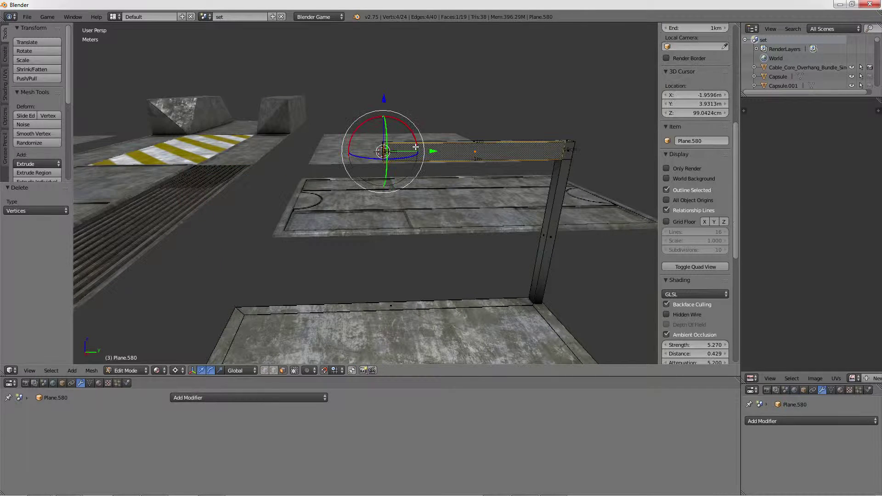
{"action": "key", "text": "x"}
{"action": "left_click", "coordinate": [504, 132]}
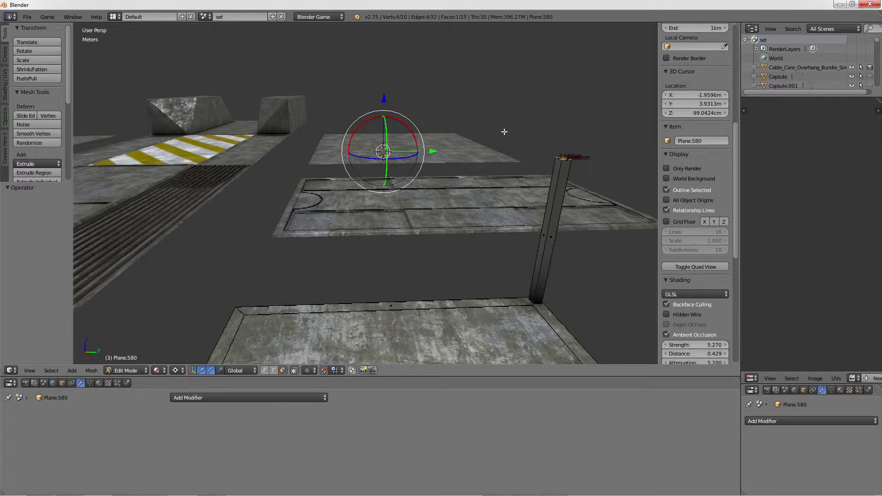
{"action": "middle_click_drag", "start_coordinate": [504, 132], "coordinate": [467, 164]}
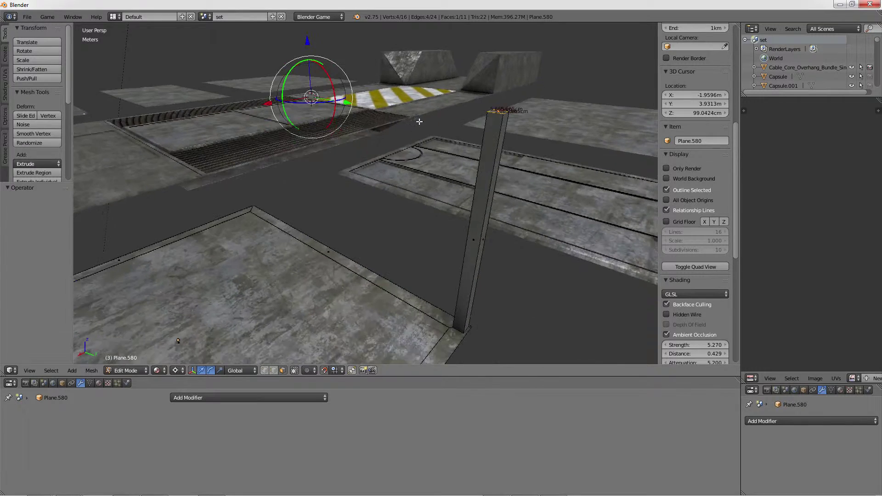
{"action": "key", "text": "x"}
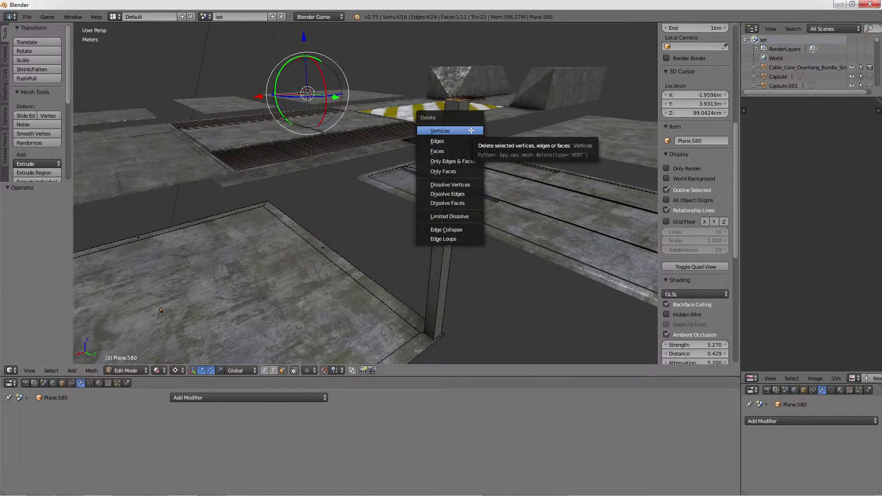
{"action": "left_click", "coordinate": [470, 131]}
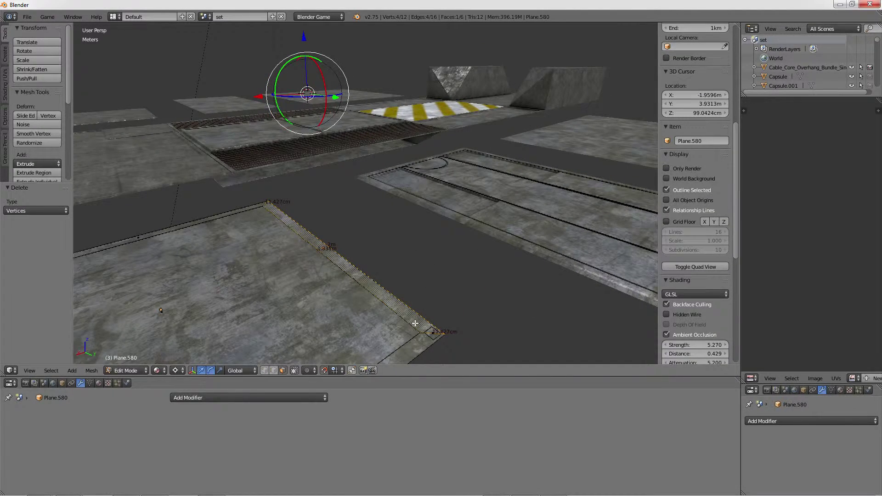
- Hide the floor plate and select the small leftover face
{"action": "key", "text": "l"}
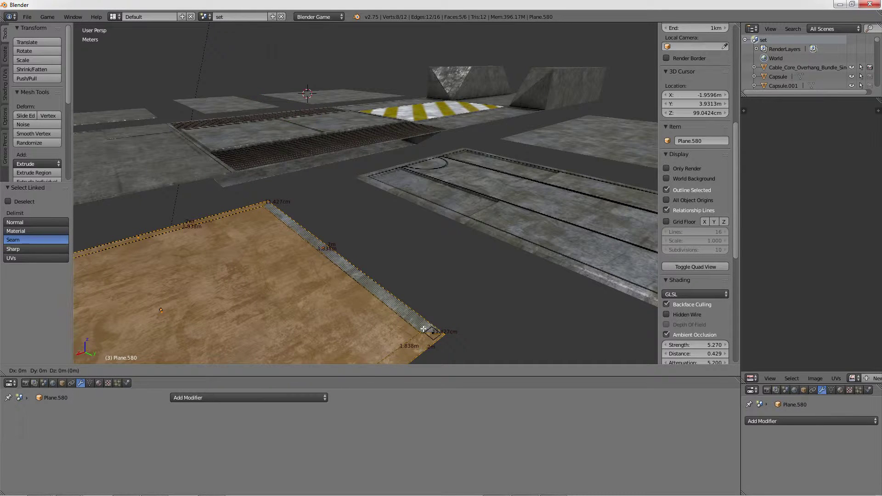
{"action": "key", "text": "h"}
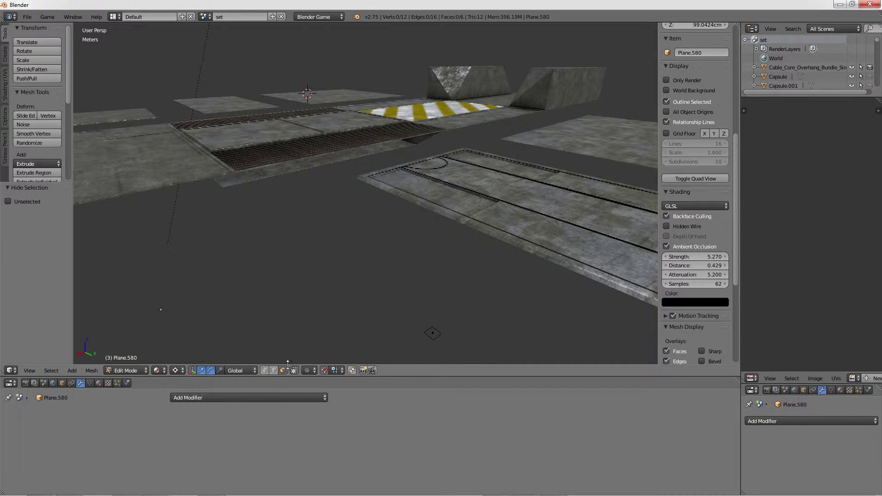
{"action": "right_click", "coordinate": [434, 333]}
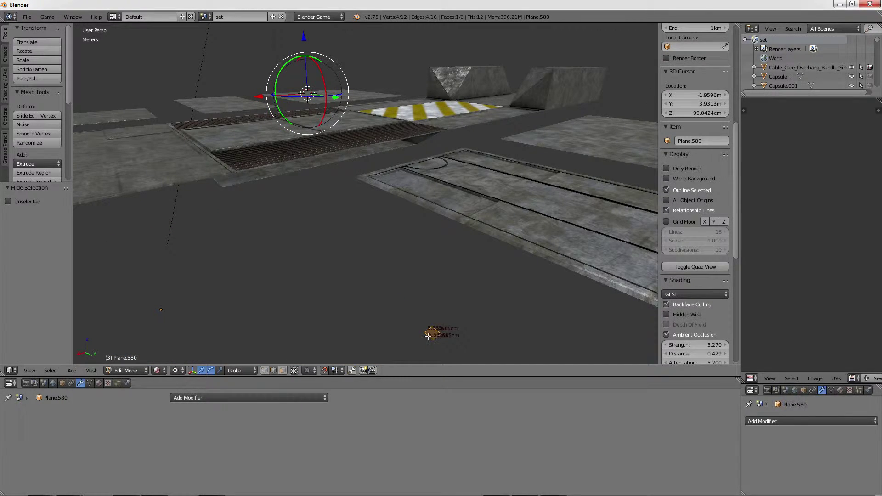
- Subdivide the small face and round it into a disc centred on the 3D cursor
{"action": "key", "text": "w"}
{"action": "left_click", "coordinate": [479, 280]}
{"action": "middle_click_drag", "start_coordinate": [439, 329], "coordinate": [419, 250], "text": "shift"}
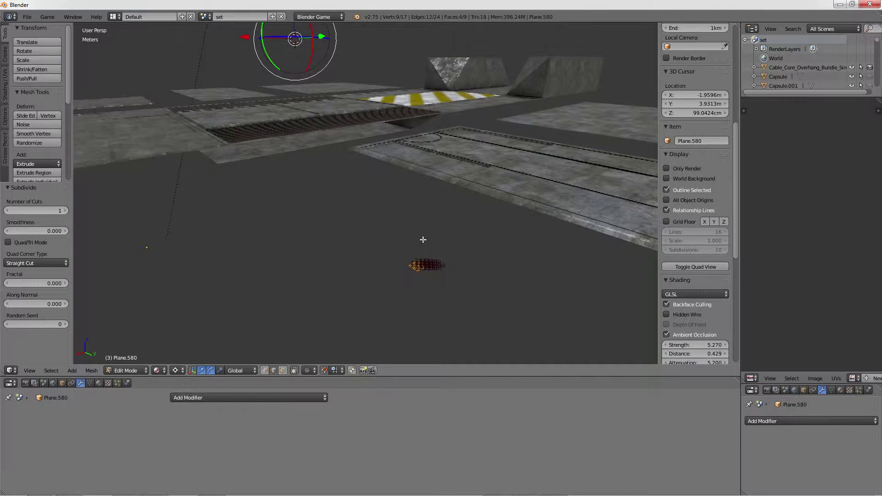
{"action": "key", "text": "KP_Decimal"}
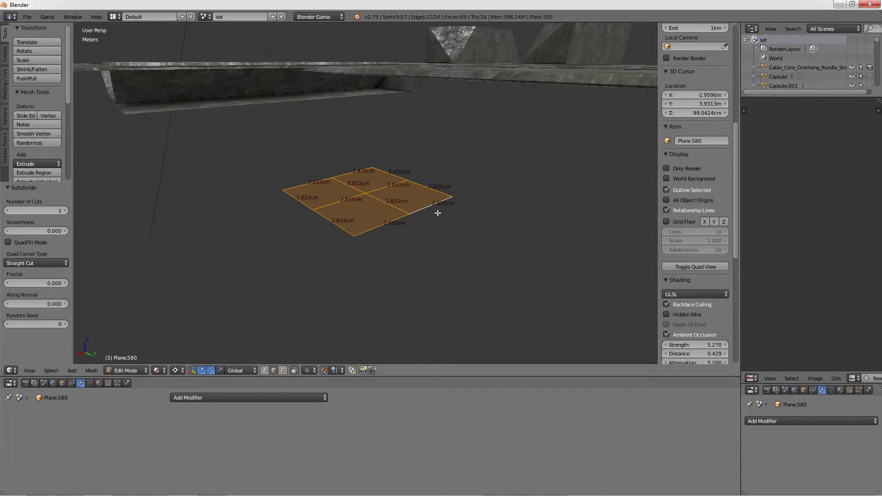
{"action": "key", "text": "shift+s"}
{"action": "left_click", "coordinate": [437, 214]}
{"action": "key", "text": "shift+alt+s"}
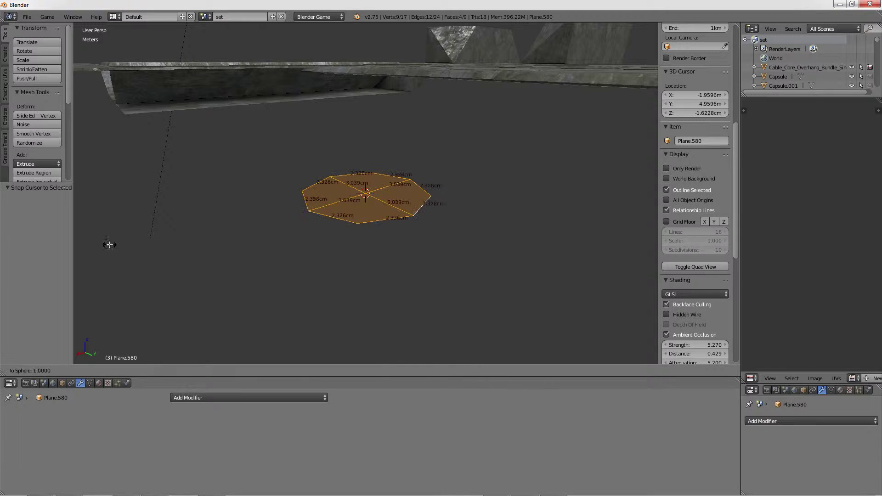
{"action": "left_click", "coordinate": [279, 263]}
- Select the disc's boundary loop and extrude it 1 m up along Z into a pole
{"action": "key", "text": "ctrl+e"}
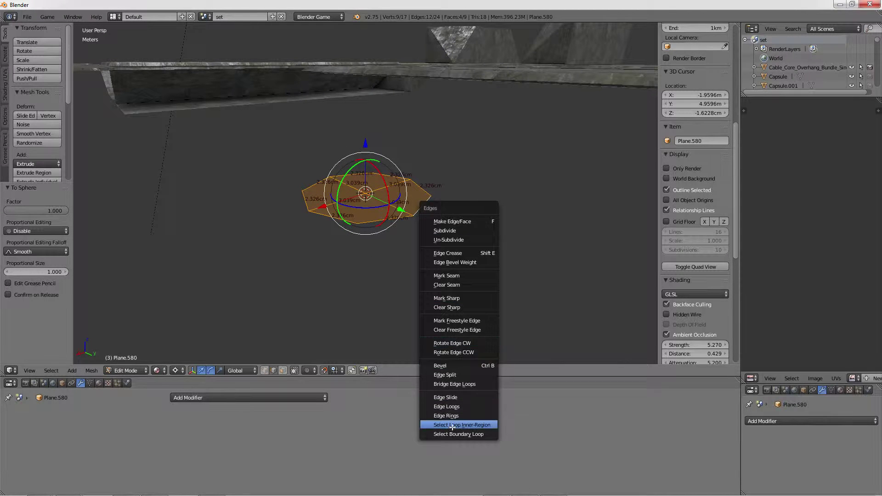
{"action": "left_click", "coordinate": [460, 435]}
{"action": "scroll", "coordinate": [427, 183], "scroll_direction": "down", "scroll_amount": 5}
{"action": "middle_click_drag", "start_coordinate": [398, 125], "coordinate": [407, 198]}
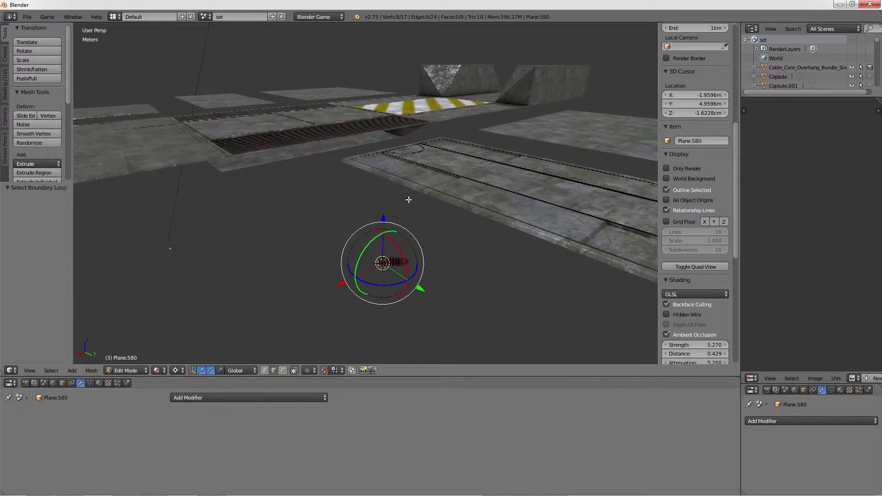
{"action": "key", "text": "e"}
{"action": "right_click", "coordinate": [399, 219]}
{"action": "key", "text": "r"}
{"action": "right_click", "coordinate": [396, 163]}
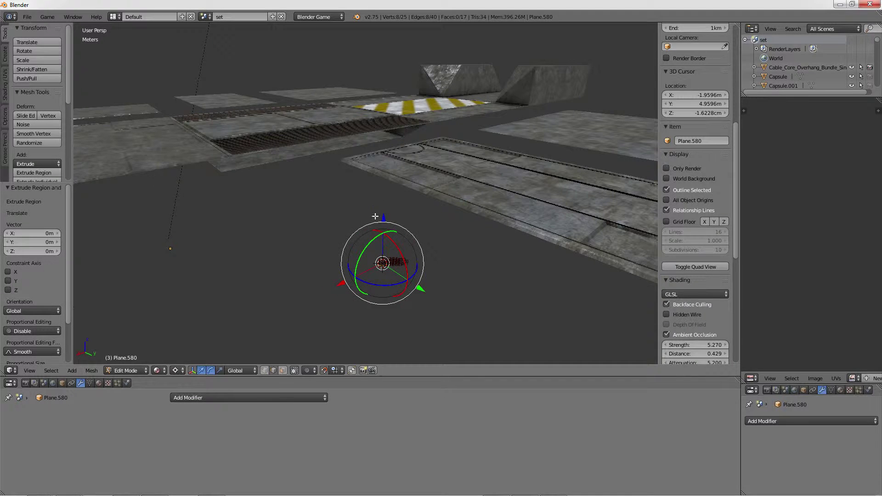
{"action": "key", "text": "e"}
{"action": "key", "text": "z"}
{"action": "key", "text": "1"}
{"action": "key", "text": "Return"}
- From the front orthographic view, subdivide the pole with 2 cuts
{"action": "mouse_move", "coordinate": [391, 335]}
{"action": "middle_mouse_down"}
{"action": "mouse_move", "coordinate": [377, 267]}
{"action": "mouse_move", "coordinate": [512, 246]}
{"action": "mouse_move", "coordinate": [476, 112]}
{"action": "mouse_move", "coordinate": [309, 157]}
{"action": "mouse_move", "coordinate": [340, 236]}
{"action": "mouse_move", "coordinate": [360, 168]}
{"action": "mouse_move", "coordinate": [458, 149]}
{"action": "mouse_move", "coordinate": [357, 136]}
{"action": "middle_mouse_up"}
{"action": "key", "text": "KP_1"}
{"action": "key", "text": "KP_5"}
{"action": "key", "text": "Tab"}
{"action": "scroll", "coordinate": [360, 168], "scroll_direction": "down", "scroll_amount": 3}
{"action": "key", "text": "Tab"}
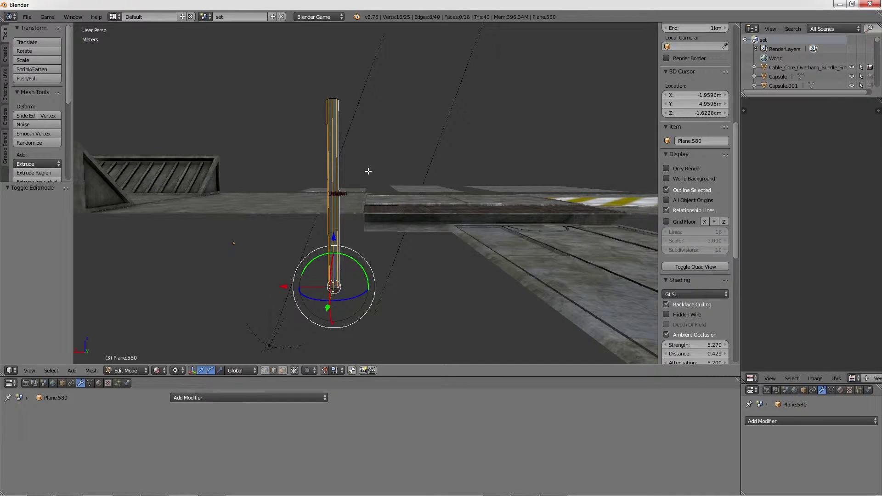
{"action": "key", "text": "w"}
{"action": "left_click", "coordinate": [369, 171]}
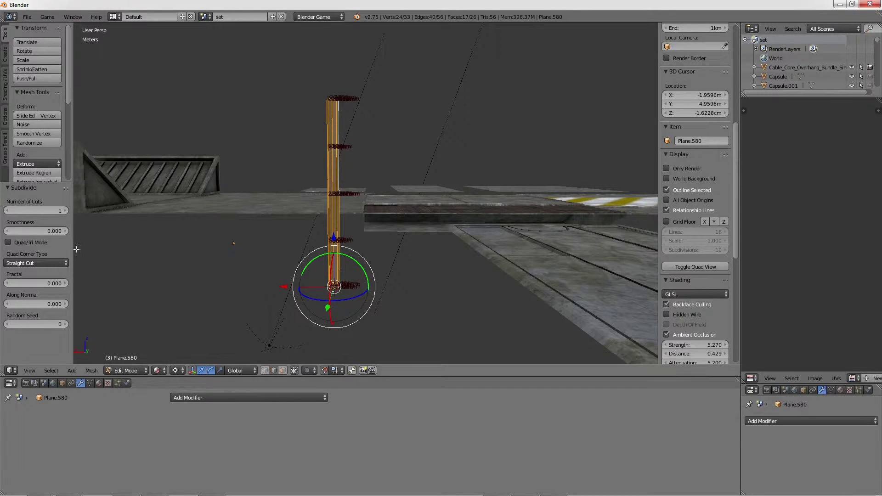
{"action": "left_click", "coordinate": [66, 210]}
- Move an edge ring of the pole along X to bend its top sideways
{"action": "right_click", "coordinate": [334, 190], "text": "ctrl+alt"}
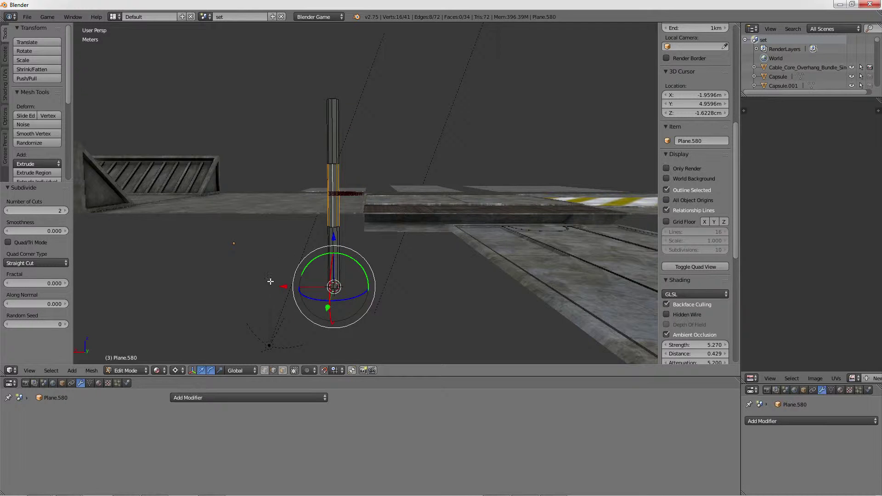
{"action": "key", "text": "g"}
{"action": "key", "text": "x"}
{"action": "left_click", "coordinate": [345, 276]}
{"action": "key", "text": "Tab"}
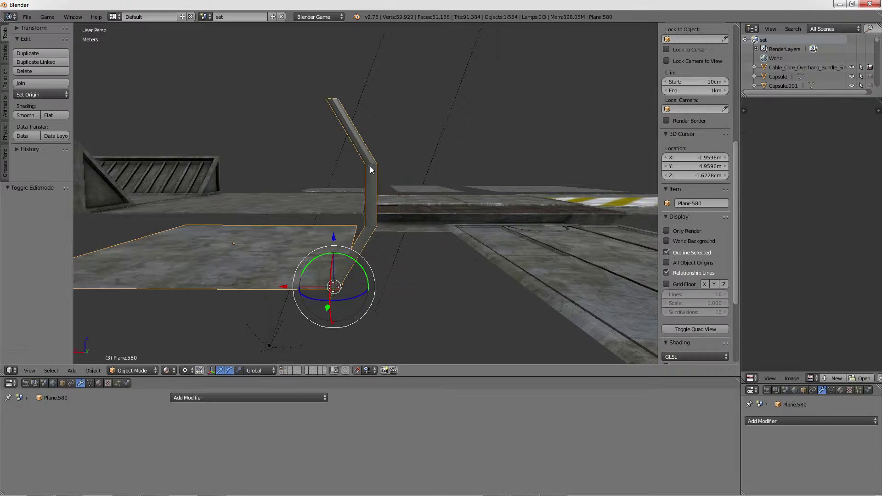
{"action": "mouse_move", "coordinate": [344, 276]}
{"action": "middle_mouse_down"}
{"action": "mouse_move", "coordinate": [428, 176]}
{"action": "mouse_move", "coordinate": [543, 185]}
{"action": "mouse_move", "coordinate": [502, 174]}
{"action": "mouse_move", "coordinate": [247, 167]}
{"action": "mouse_move", "coordinate": [299, 170]}
{"action": "mouse_move", "coordinate": [366, 229]}
{"action": "middle_mouse_up"}
{"action": "key", "text": "Tab"}
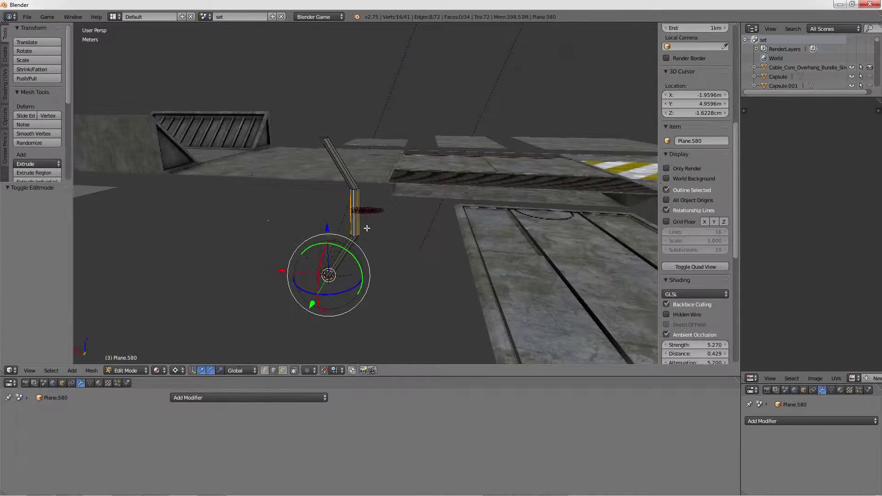
- Try shifting the selection further along X, cancel the moves, and return to object mode
{"action": "left_click_drag", "start_coordinate": [288, 278], "coordinate": [122, 240]}
{"action": "key", "text": "Escape"}
{"action": "left_click_drag", "start_coordinate": [279, 267], "coordinate": [186, 257]}
{"action": "left_click_drag", "start_coordinate": [76, 228], "coordinate": [501, 105]}
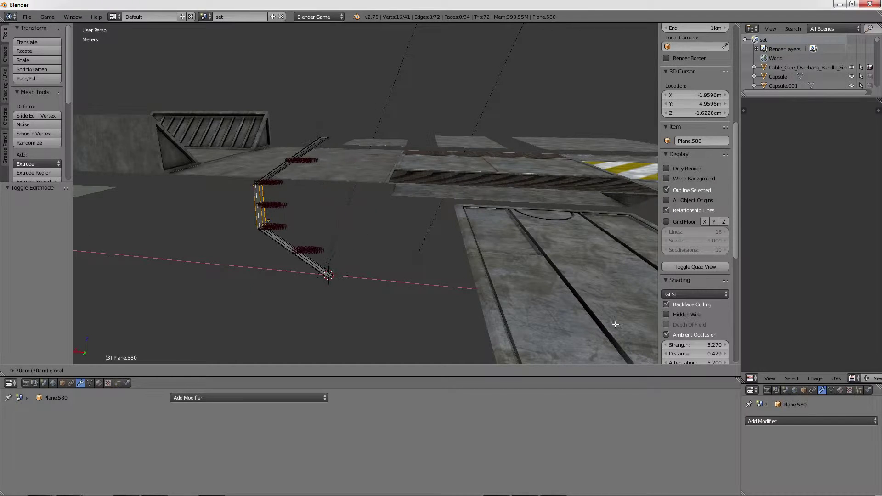
{"action": "key", "text": "Escape"}
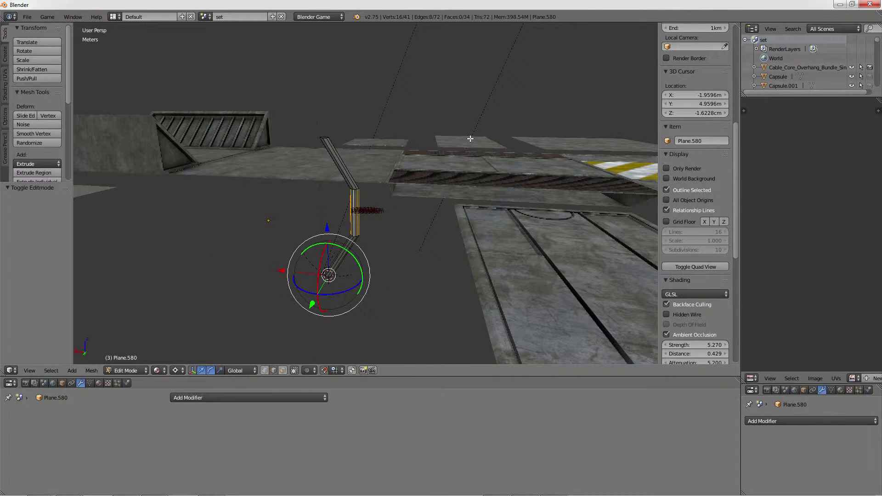
{"action": "mouse_move", "coordinate": [470, 138]}
{"action": "middle_mouse_down"}
{"action": "mouse_move", "coordinate": [457, 162]}
{"action": "mouse_move", "coordinate": [362, 195]}
{"action": "mouse_move", "coordinate": [407, 193]}
{"action": "mouse_move", "coordinate": [385, 175]}
{"action": "mouse_move", "coordinate": [521, 168]}
{"action": "middle_mouse_up"}
{"action": "key", "text": "Tab"}
{"action": "key", "text": "Tab"}
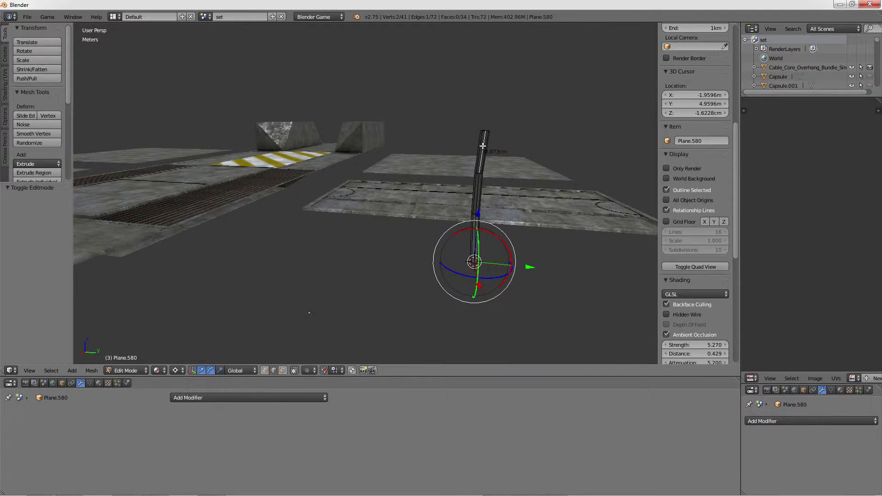
- Duplicate the bent pole and move the copy 2 m along negative Y
{"action": "key", "text": "l"}
{"action": "mouse_move", "coordinate": [511, 209]}
{"action": "middle_mouse_down"}
{"action": "mouse_move", "coordinate": [508, 266]}
{"action": "mouse_move", "coordinate": [552, 286]}
{"action": "middle_mouse_up"}
{"action": "key", "text": "a"}
{"action": "key", "text": "shift+d"}
{"action": "key", "text": "y"}
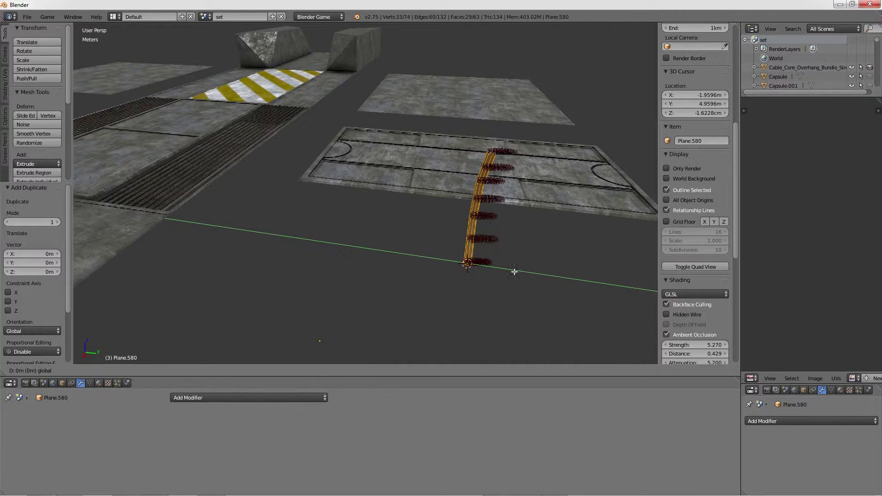
{"action": "key", "text": "Return"}
{"action": "middle_click_drag", "start_coordinate": [322, 238], "coordinate": [354, 213]}
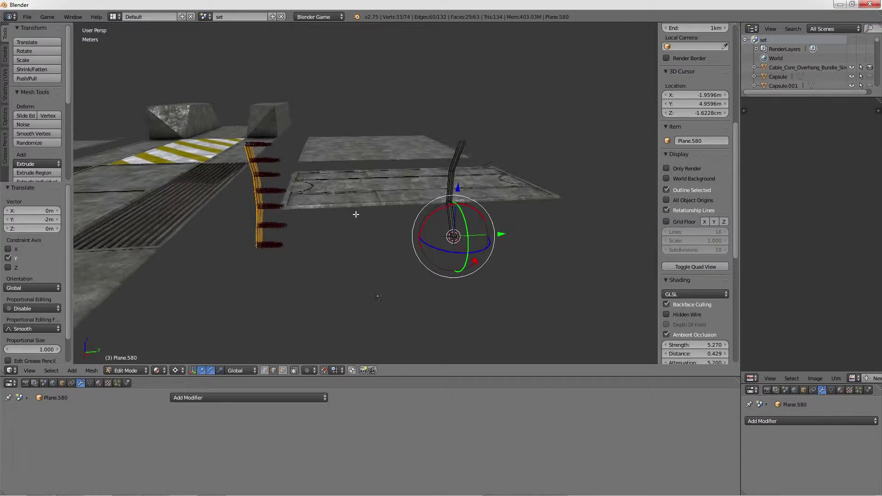
- Switch to top orthographic view and start, then cancel, a move of the strip
{"action": "key", "text": "KP_7"}
{"action": "key", "text": "KP_5"}
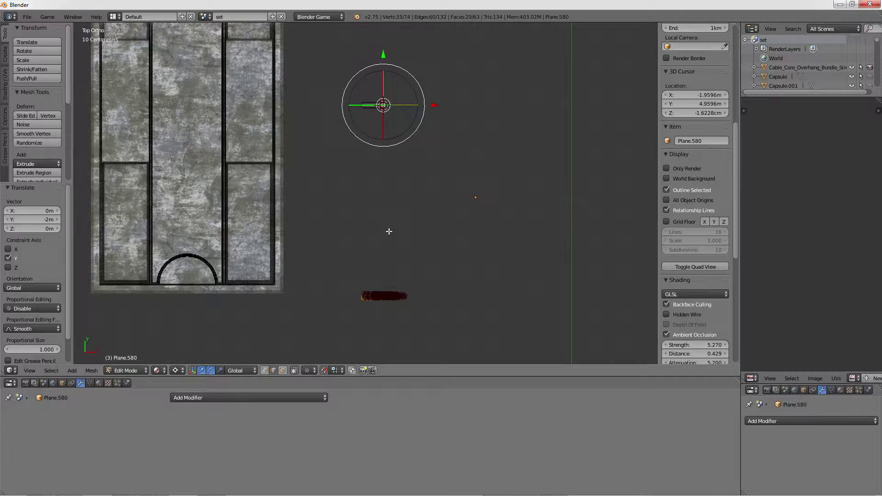
{"action": "key", "text": "g"}
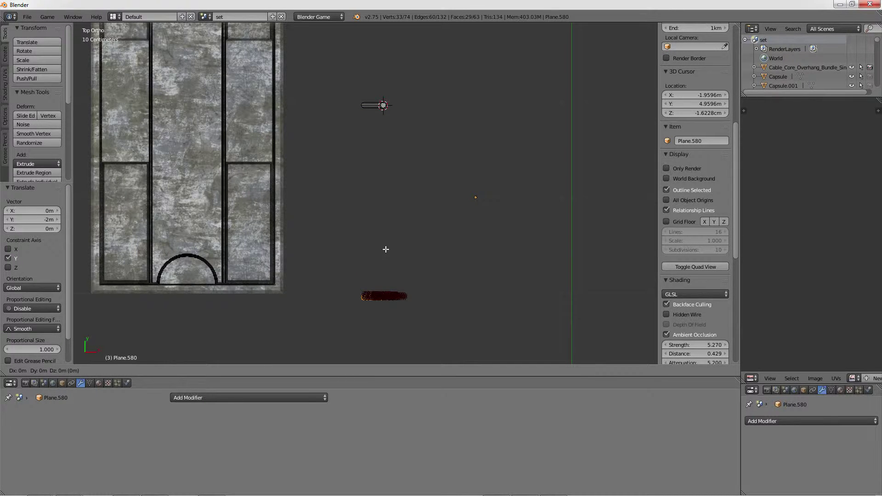
{"action": "right_click", "coordinate": [386, 230]}
{"action": "scroll", "coordinate": [386, 229], "scroll_direction": "down", "scroll_amount": 4}
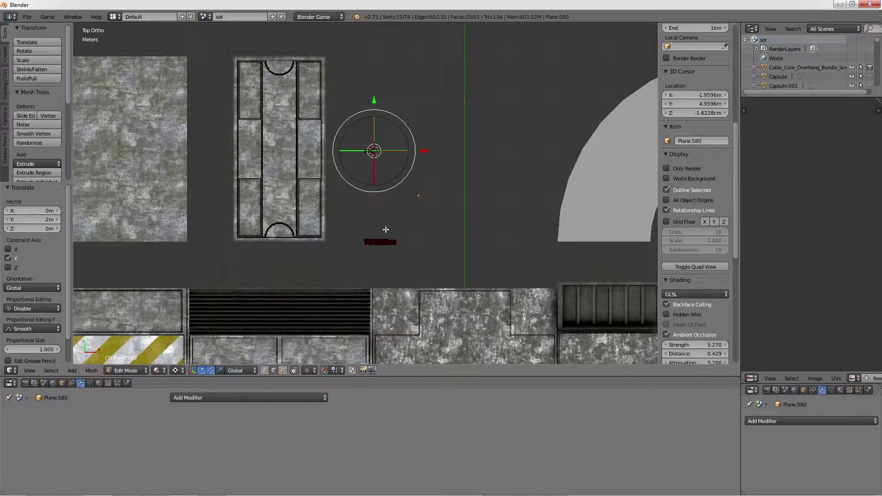
- Reveal the hidden floor and select the whole left post
{"action": "key", "text": "KP_5"}
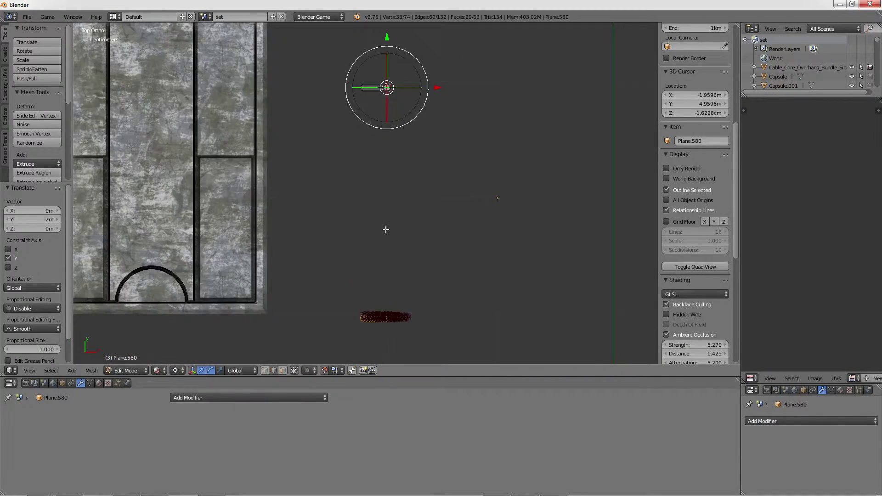
{"action": "middle_click_drag", "start_coordinate": [386, 229], "coordinate": [296, 191]}
{"action": "mouse_move", "coordinate": [397, 225]}
{"action": "middle_mouse_down"}
{"action": "mouse_move", "coordinate": [361, 157]}
{"action": "mouse_move", "coordinate": [378, 162]}
{"action": "mouse_move", "coordinate": [256, 149]}
{"action": "middle_mouse_up"}
{"action": "key", "text": "alt+h"}
{"action": "right_click", "coordinate": [256, 149]}
{"action": "key", "text": "l"}
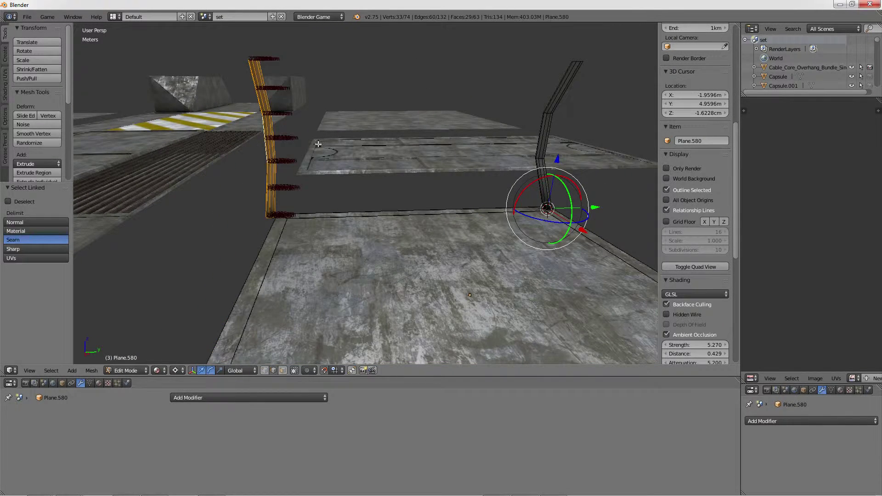
- With Median Point pivot, move the left post 10 cm along Y, then nudge it back 2 cm in top view
{"action": "left_click", "coordinate": [175, 371]}
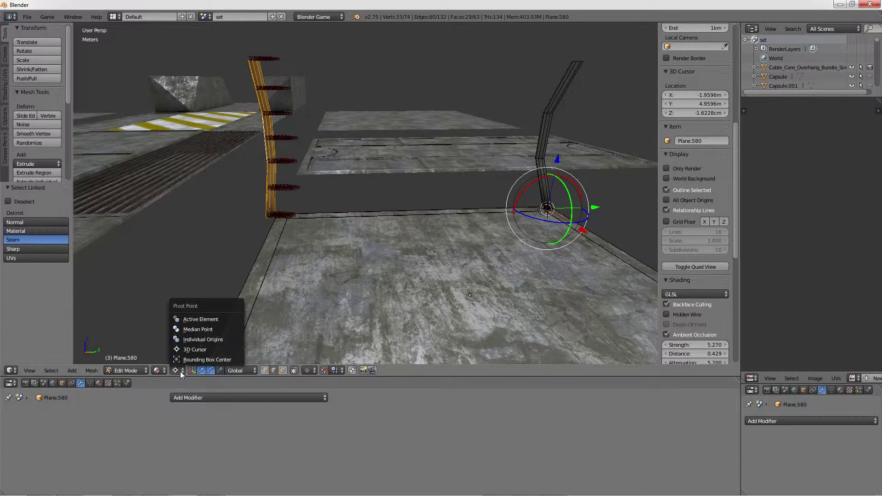
{"action": "left_click", "coordinate": [197, 327]}
{"action": "left_click_drag", "start_coordinate": [316, 146], "coordinate": [327, 146]}
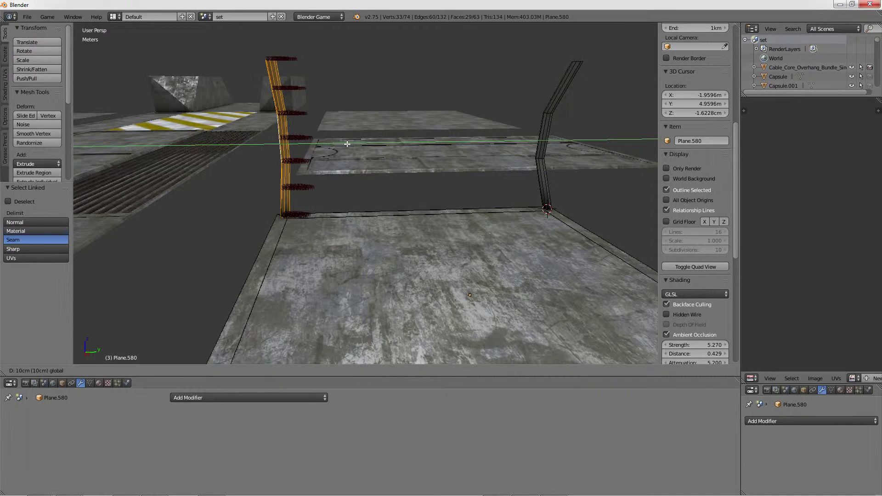
{"action": "mouse_move", "coordinate": [327, 146]}
{"action": "middle_mouse_down"}
{"action": "mouse_move", "coordinate": [443, 163]}
{"action": "mouse_move", "coordinate": [390, 191]}
{"action": "mouse_move", "coordinate": [510, 162]}
{"action": "mouse_move", "coordinate": [624, 114]}
{"action": "mouse_move", "coordinate": [576, 170]}
{"action": "middle_mouse_up"}
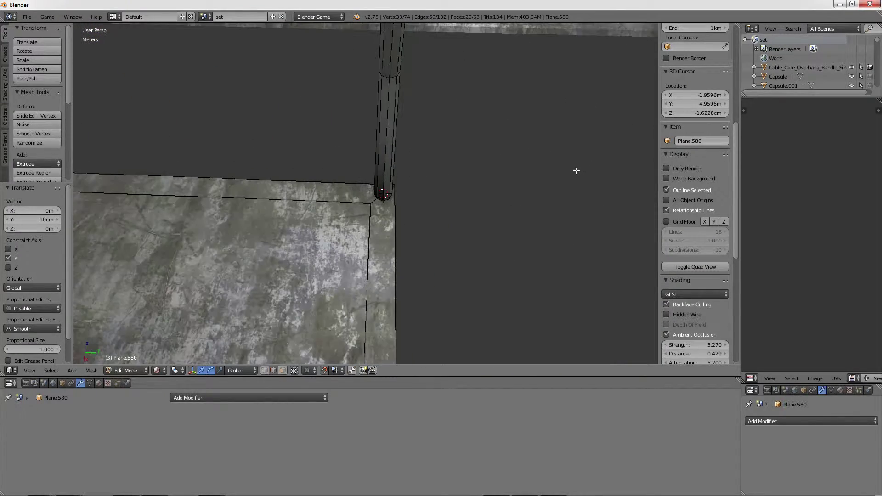
{"action": "key", "text": "KP_7"}
{"action": "scroll", "coordinate": [551, 177], "scroll_direction": "down", "scroll_amount": 2}
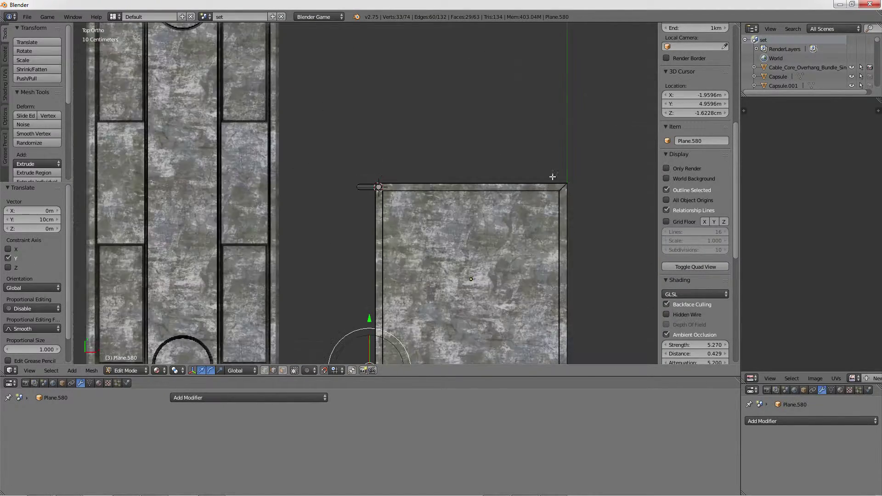
{"action": "scroll", "coordinate": [551, 177], "scroll_direction": "up", "scroll_amount": 4}
{"action": "middle_click_drag", "start_coordinate": [552, 177], "coordinate": [391, 149], "text": "shift"}
{"action": "scroll", "coordinate": [391, 149], "scroll_direction": "up", "scroll_amount": 2}
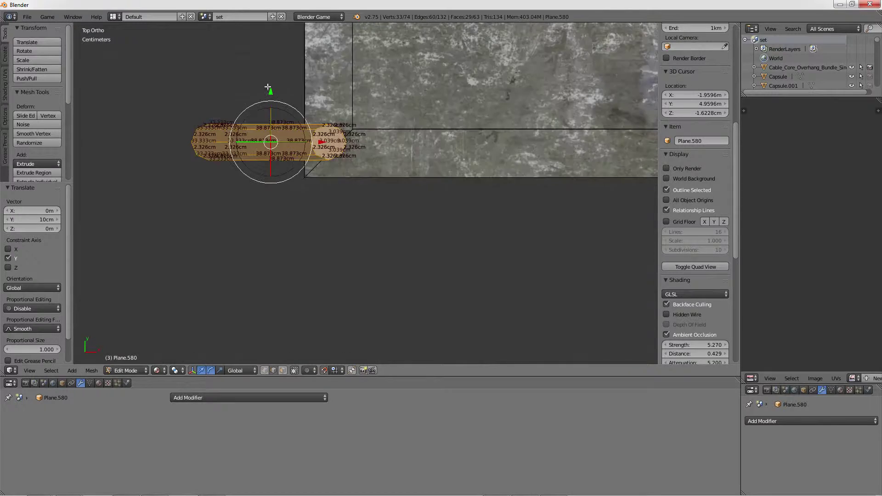
{"action": "left_click_drag", "start_coordinate": [337, 132], "coordinate": [337, 142]}
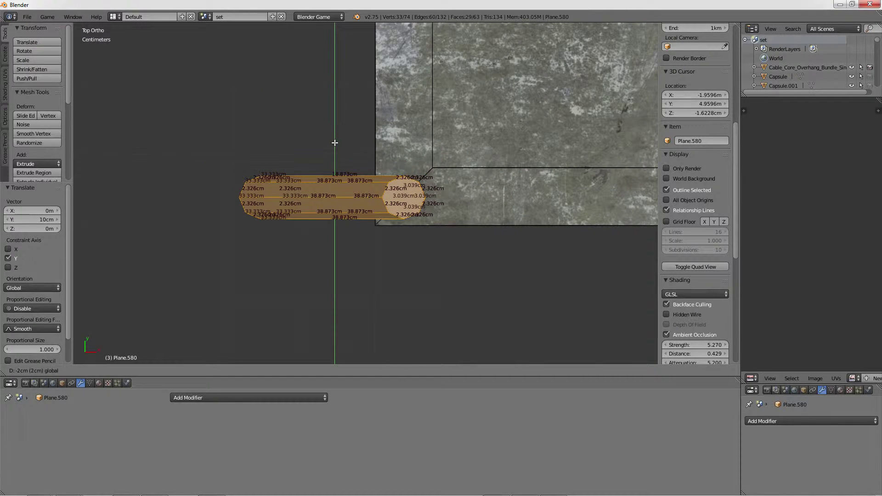
{"action": "scroll", "coordinate": [416, 74], "scroll_direction": "down", "scroll_amount": 6}
- Zoom and pan around the post base and floor corner, returning to perspective view
{"action": "middle_click_drag", "start_coordinate": [417, 74], "coordinate": [381, 257], "text": "shift"}
{"action": "scroll", "coordinate": [537, 191], "scroll_direction": "up", "scroll_amount": 3}
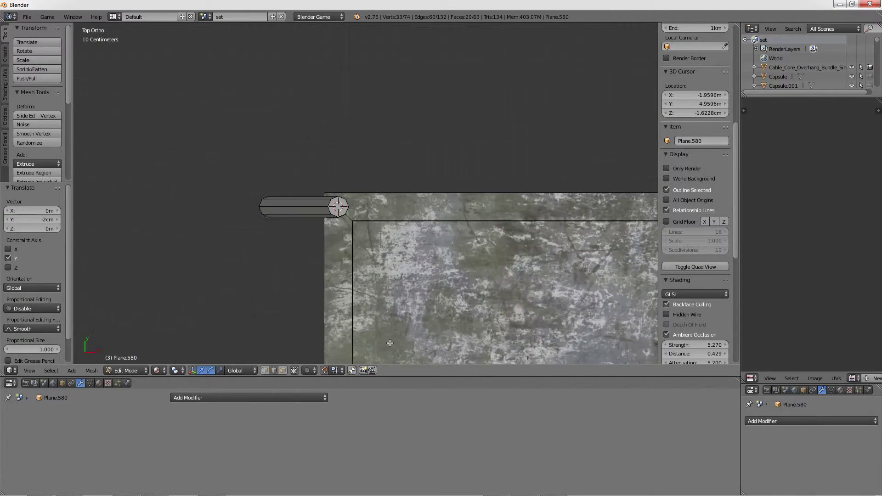
{"action": "scroll", "coordinate": [538, 191], "scroll_direction": "up", "scroll_amount": 3}
{"action": "scroll", "coordinate": [537, 192], "scroll_direction": "up", "scroll_amount": 4}
{"action": "scroll", "coordinate": [475, 192], "scroll_direction": "down", "scroll_amount": 5}
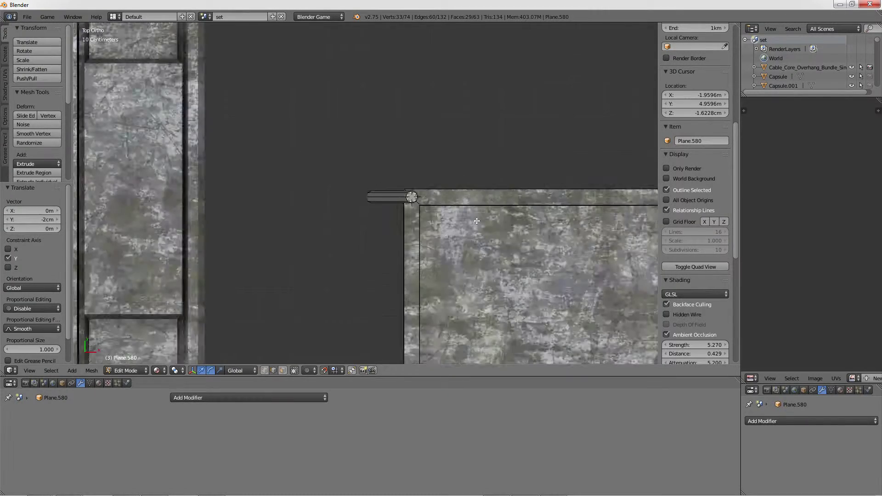
{"action": "scroll", "coordinate": [410, 197], "scroll_direction": "down", "scroll_amount": 3}
{"action": "mouse_move", "coordinate": [410, 197]}
{"action": "middle_mouse_down"}
{"action": "mouse_move", "coordinate": [420, 207]}
{"action": "mouse_move", "coordinate": [452, 180]}
{"action": "middle_mouse_up"}
{"action": "key", "text": "KP_5"}
{"action": "scroll", "coordinate": [382, 166], "scroll_direction": "up", "scroll_amount": 3}
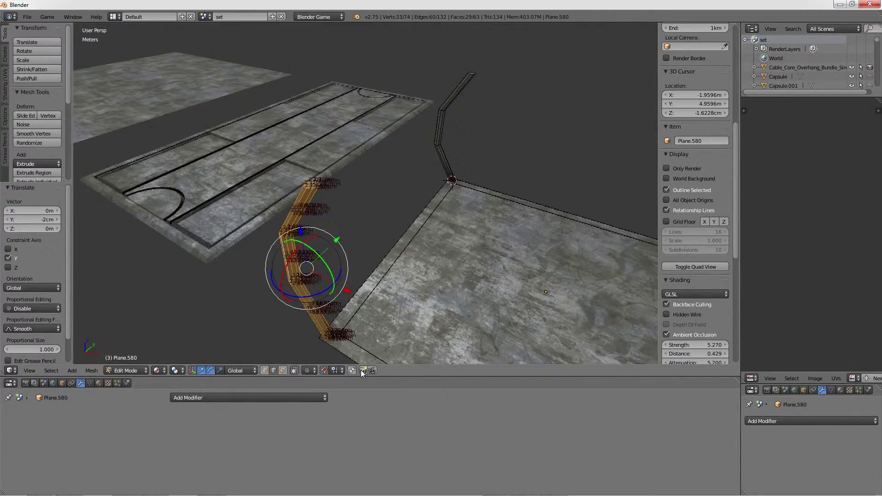
- Duplicate the floor's long edge strip and raise the copy 1 m along Z
{"action": "right_click", "coordinate": [364, 285]}
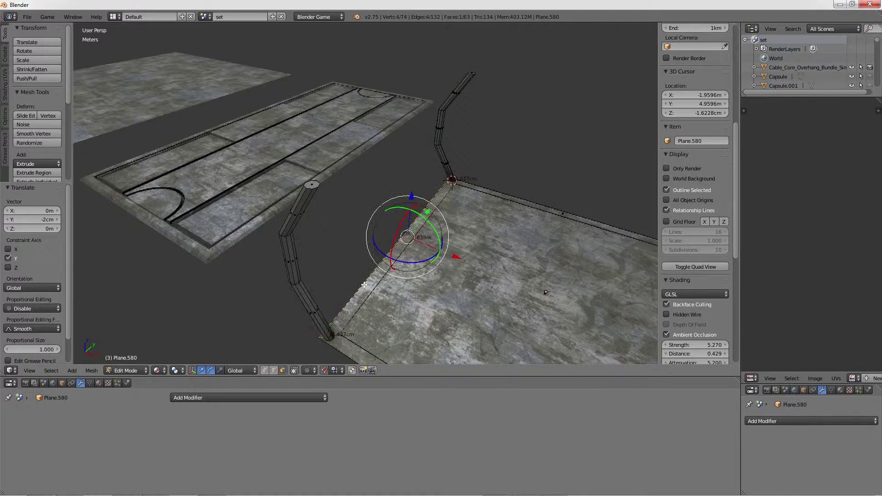
{"action": "key", "text": "shift+d"}
{"action": "right_click", "coordinate": [479, 263]}
{"action": "key", "text": "g"}
{"action": "key", "text": "z"}
{"action": "key", "text": "1"}
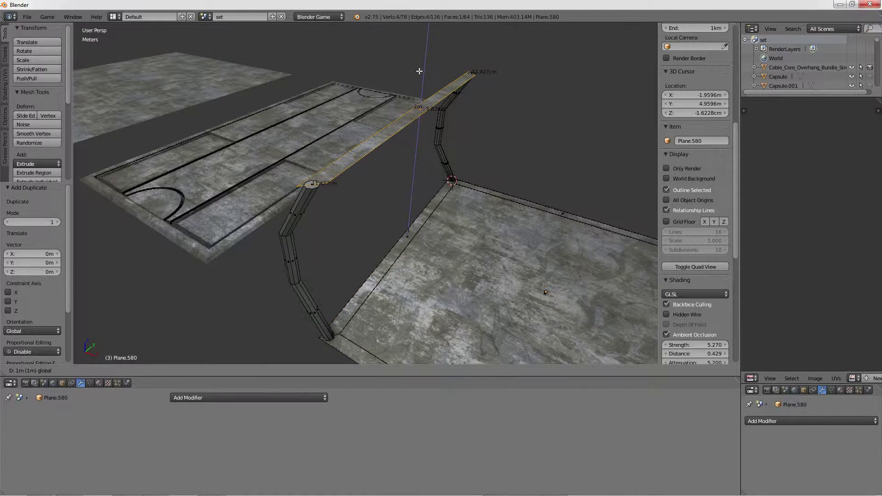
{"action": "key", "text": "Return"}
{"action": "middle_click_drag", "start_coordinate": [411, 200], "coordinate": [403, 131]}
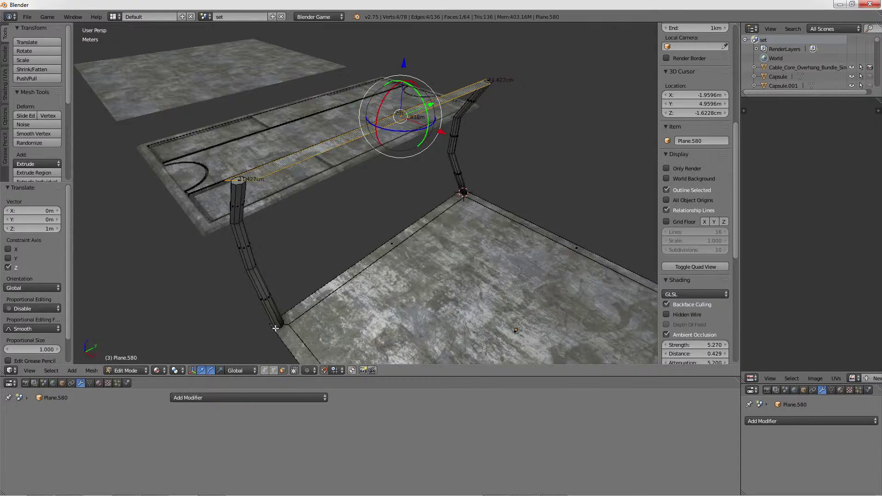
- Scale two post-top vertices to 0 along Y using Individual Origins pivot
{"action": "right_click", "coordinate": [216, 182]}
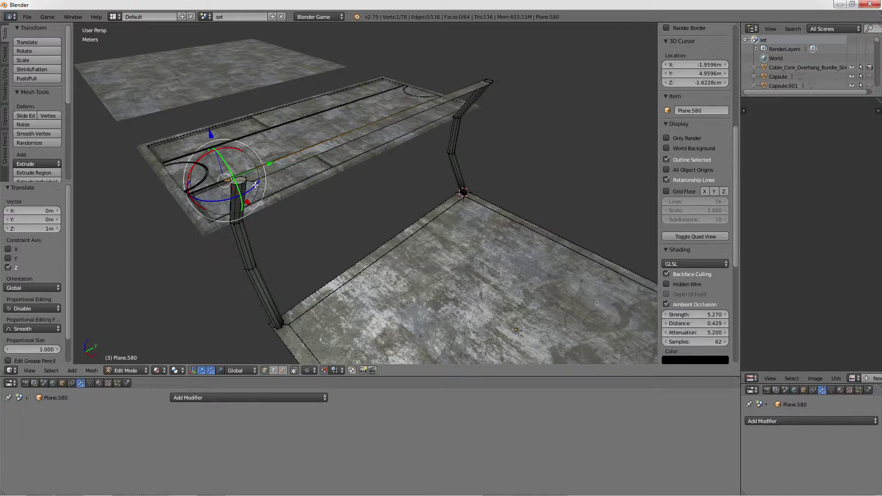
{"action": "left_click", "coordinate": [225, 184], "text": "shift"}
{"action": "left_click", "coordinate": [174, 370]}
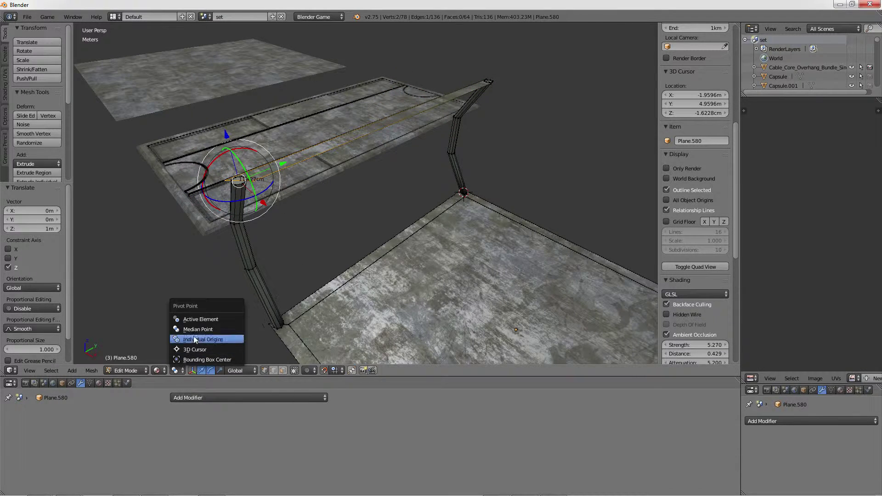
{"action": "left_click", "coordinate": [207, 320]}
{"action": "key", "text": "s"}
{"action": "key", "text": "y"}
{"action": "key", "text": "0"}
{"action": "key", "text": "Return"}
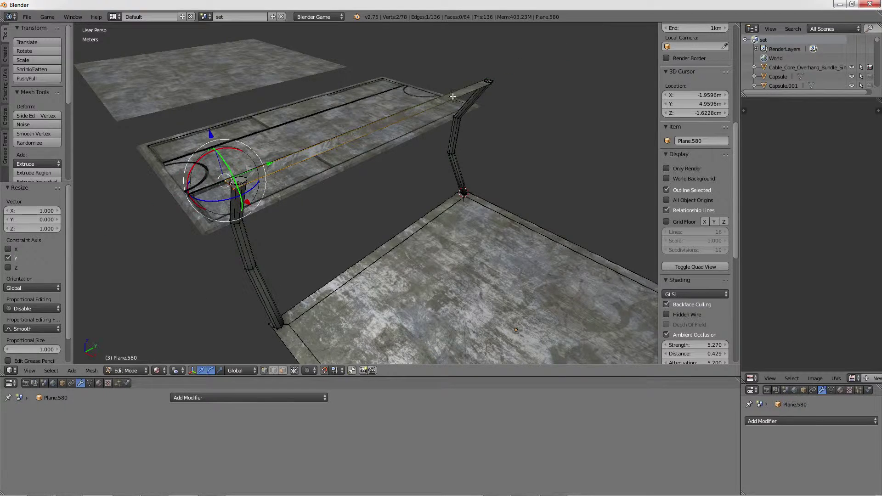
{"action": "mouse_move", "coordinate": [271, 230]}
{"action": "middle_mouse_down"}
{"action": "mouse_move", "coordinate": [441, 93]}
{"action": "mouse_move", "coordinate": [399, 134]}
{"action": "middle_mouse_up"}
{"action": "scroll", "coordinate": [442, 93], "scroll_direction": "up", "scroll_amount": 3}
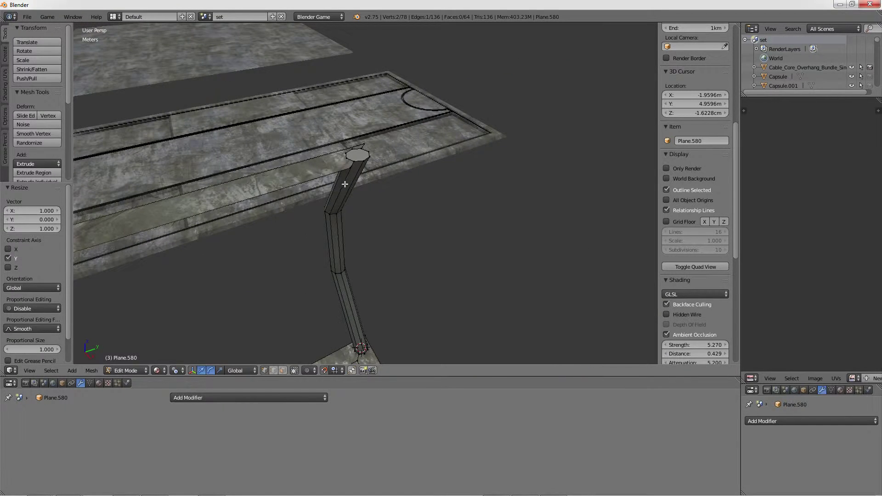
- Flatten the selection to 0 along Y again and select the raised rail strip
{"action": "key", "text": "s"}
{"action": "key", "text": "y"}
{"action": "key", "text": "0"}
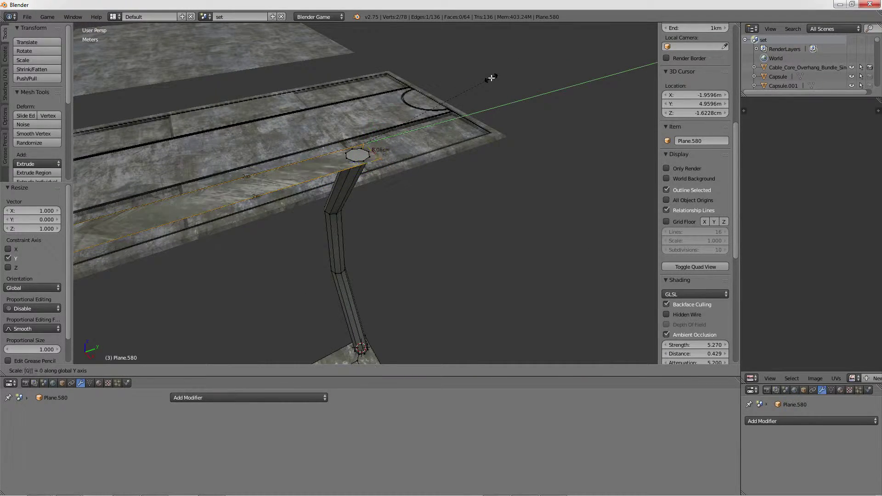
{"action": "key", "text": "Return"}
{"action": "middle_click_drag", "start_coordinate": [491, 79], "coordinate": [371, 174]}
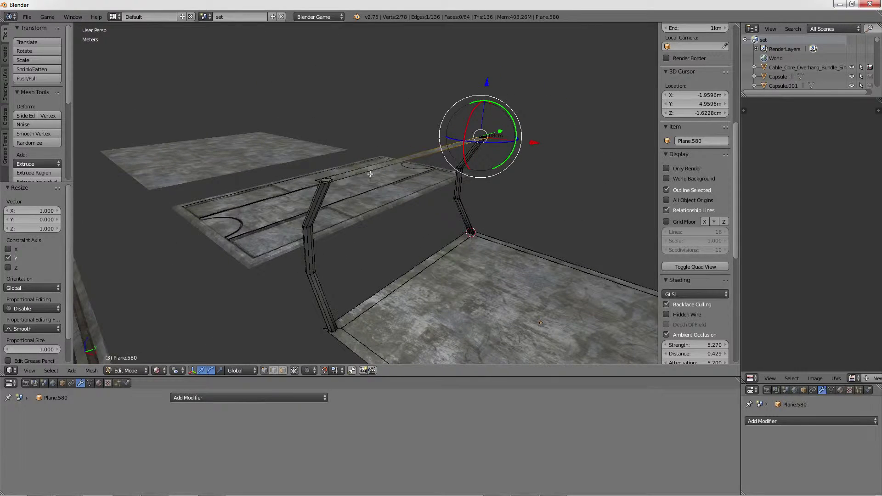
{"action": "right_click", "coordinate": [306, 179]}
- Extrude the connected rail strip 10 cm upward into a solid beam
{"action": "key", "text": "l"}
{"action": "key", "text": "k"}
{"action": "middle_click_drag", "start_coordinate": [309, 175], "coordinate": [337, 157]}
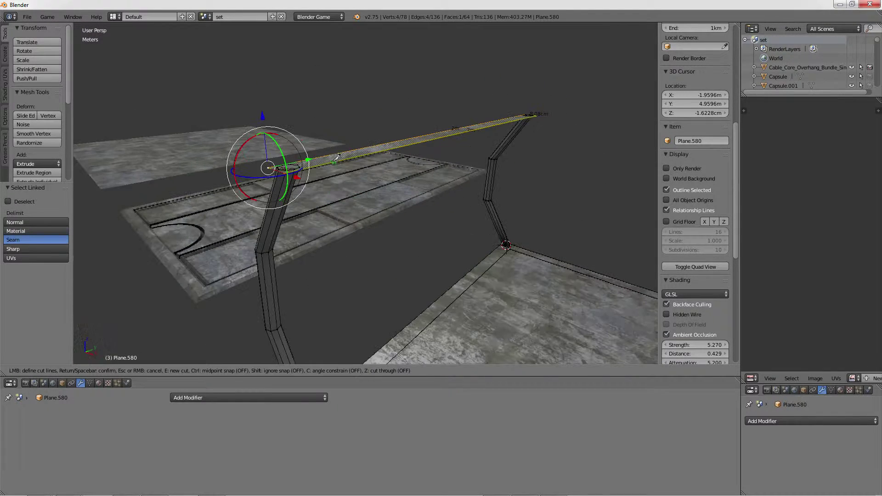
{"action": "key", "text": "Escape"}
{"action": "key", "text": "e"}
{"action": "key", "text": "Escape"}
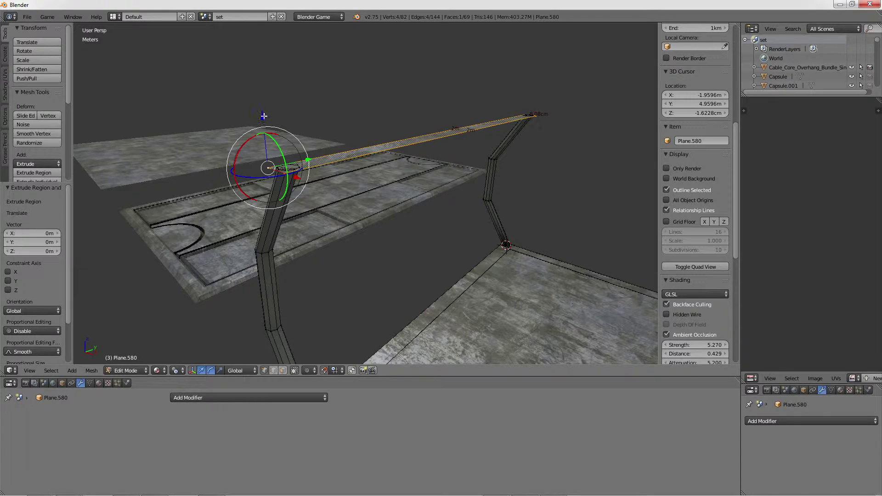
{"action": "key", "text": "g"}
{"action": "key", "text": "z"}
{"action": "left_click", "coordinate": [264, 99]}
{"action": "middle_click_drag", "start_coordinate": [263, 99], "coordinate": [403, 105]}
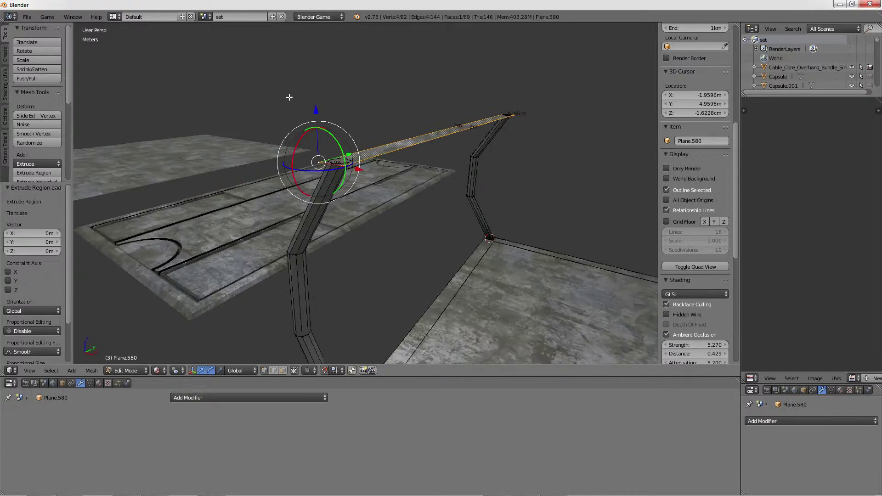
- Inspect the thickened rail from several angles, leaving and re-entering Edit Mode
{"action": "key", "text": "g"}
{"action": "key", "text": "z"}
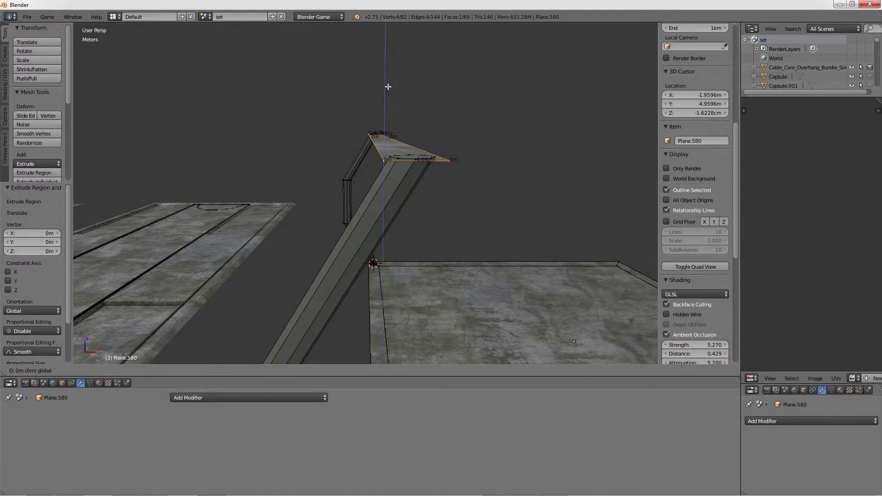
{"action": "key", "text": "Escape"}
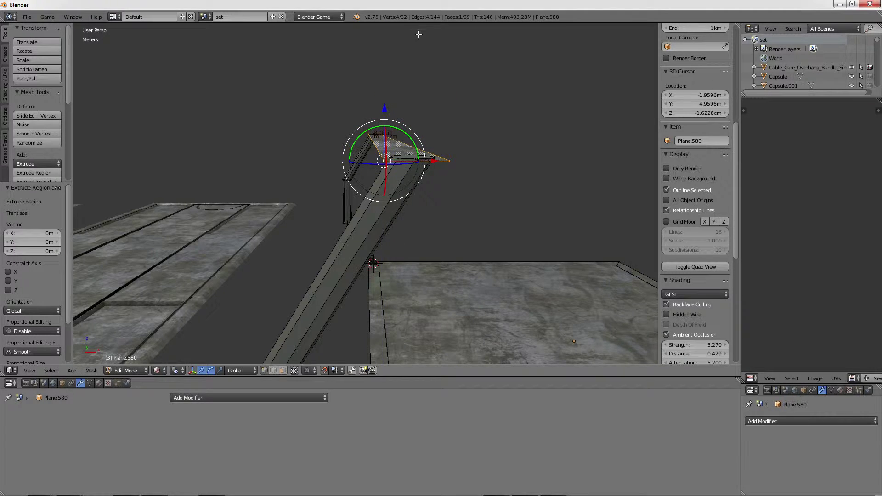
{"action": "mouse_move", "coordinate": [419, 33]}
{"action": "middle_mouse_down"}
{"action": "mouse_move", "coordinate": [412, 90]}
{"action": "mouse_move", "coordinate": [342, 114]}
{"action": "middle_mouse_up"}
{"action": "key", "text": "g"}
{"action": "key", "text": "z"}
{"action": "key", "text": "Escape"}
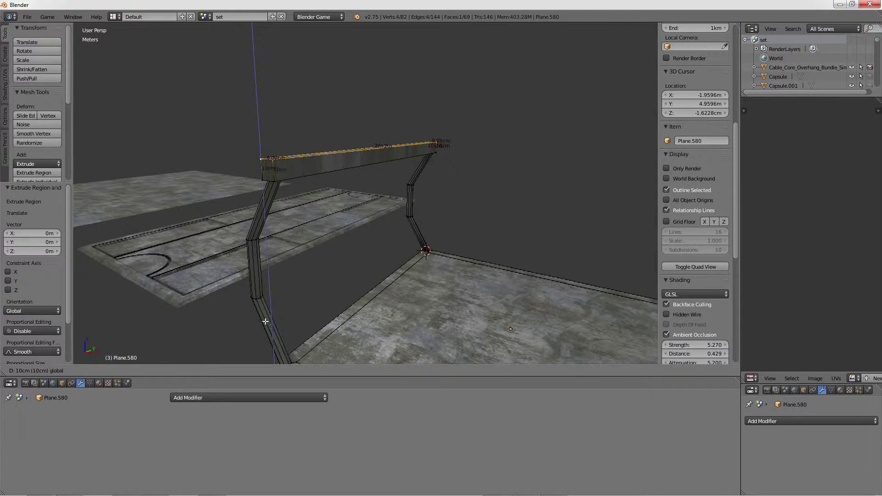
{"action": "key", "text": "Tab"}
{"action": "mouse_move", "coordinate": [259, 120]}
{"action": "middle_mouse_down"}
{"action": "mouse_move", "coordinate": [299, 280]}
{"action": "mouse_move", "coordinate": [310, 203]}
{"action": "middle_mouse_up"}
{"action": "key", "text": "Tab"}
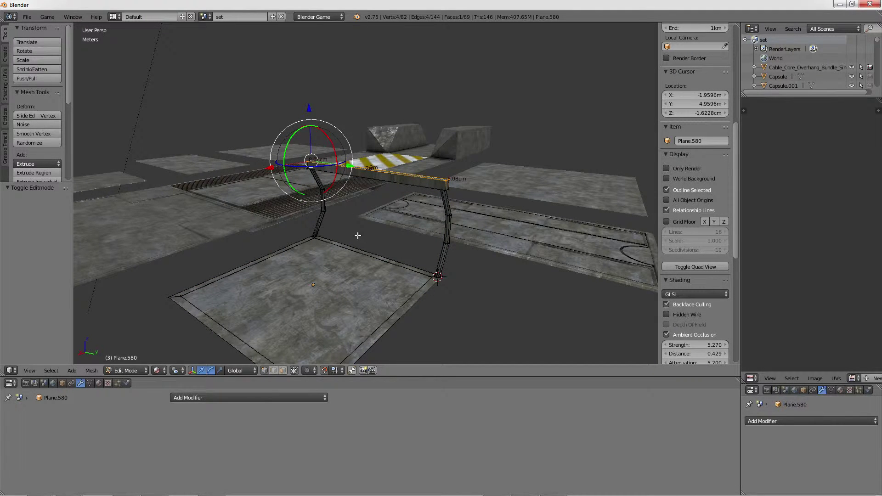
{"action": "scroll", "coordinate": [357, 235], "scroll_direction": "up", "scroll_amount": 2}
{"action": "mouse_move", "coordinate": [359, 236]}
{"action": "middle_mouse_down"}
{"action": "mouse_move", "coordinate": [382, 191]}
{"action": "mouse_move", "coordinate": [309, 181]}
{"action": "mouse_move", "coordinate": [340, 187]}
{"action": "middle_mouse_up"}
- Apply cube projection UV mapping to the whole mesh
{"action": "key", "text": "a"}
{"action": "key", "text": "u"}
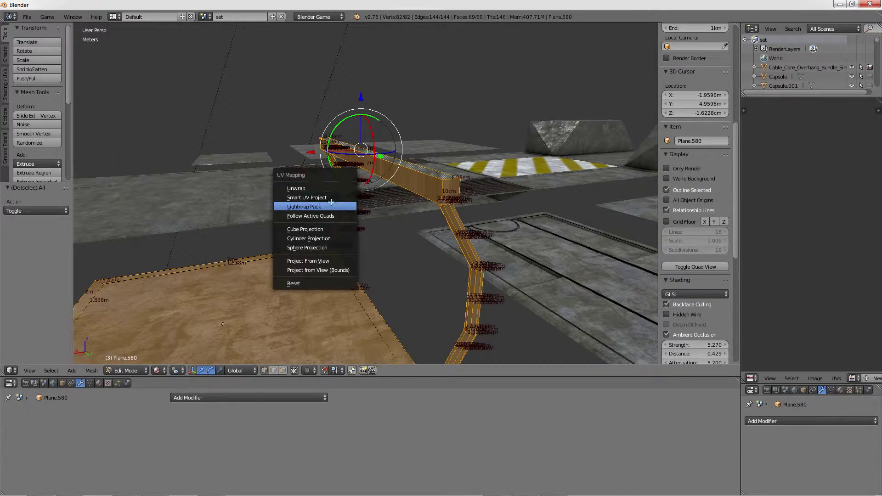
{"action": "left_click", "coordinate": [314, 232]}
{"action": "key", "text": "Tab"}
{"action": "mouse_move", "coordinate": [315, 232]}
{"action": "middle_mouse_down"}
{"action": "mouse_move", "coordinate": [304, 160]}
{"action": "mouse_move", "coordinate": [291, 169]}
{"action": "mouse_move", "coordinate": [346, 156]}
{"action": "mouse_move", "coordinate": [377, 172]}
{"action": "mouse_move", "coordinate": [429, 165]}
{"action": "middle_mouse_up"}
- Back in Edit Mode, select a vertex on the floor plane
{"action": "key", "text": "Tab"}
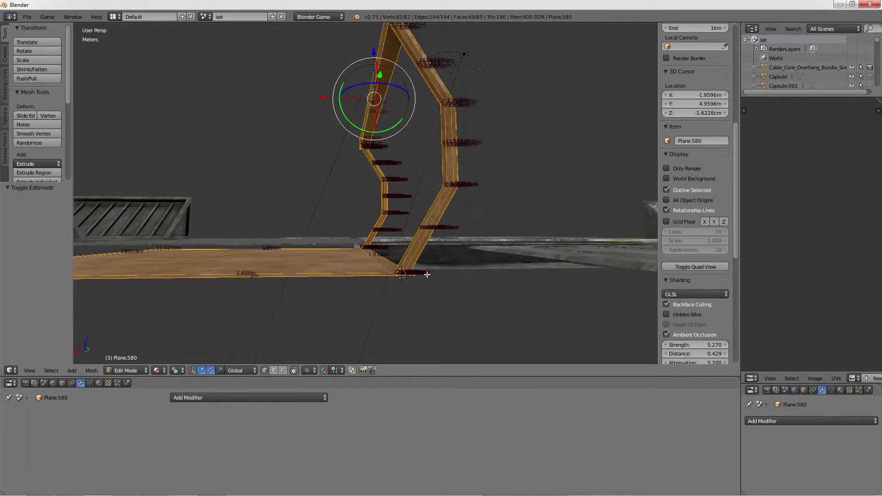
{"action": "mouse_move", "coordinate": [427, 274]}
{"action": "middle_mouse_down"}
{"action": "mouse_move", "coordinate": [446, 294]}
{"action": "mouse_move", "coordinate": [430, 238]}
{"action": "mouse_move", "coordinate": [430, 260]}
{"action": "middle_mouse_up"}
{"action": "right_click", "coordinate": [407, 291], "text": "alt"}
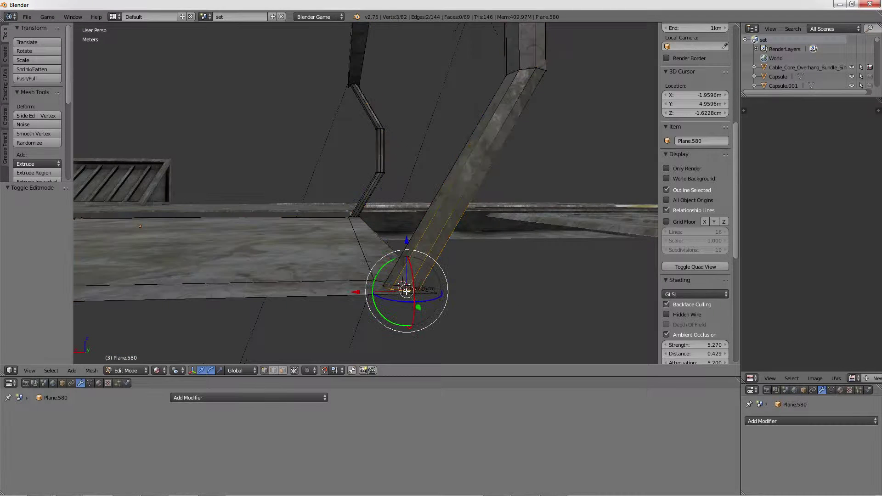
{"action": "middle_click_drag", "start_coordinate": [394, 291], "coordinate": [385, 118]}
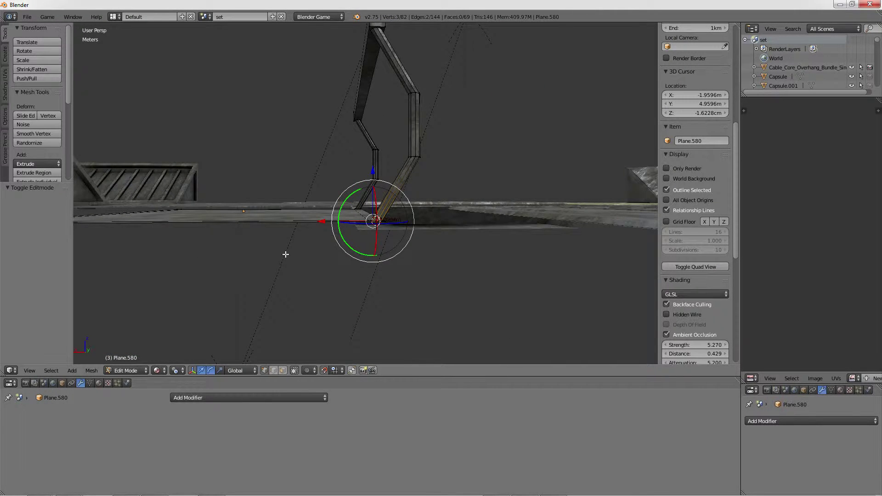
{"action": "mouse_move", "coordinate": [286, 254]}
{"action": "middle_mouse_down"}
{"action": "mouse_move", "coordinate": [294, 298]}
{"action": "mouse_move", "coordinate": [285, 303]}
{"action": "middle_mouse_up"}
{"action": "right_click", "coordinate": [94, 280]}
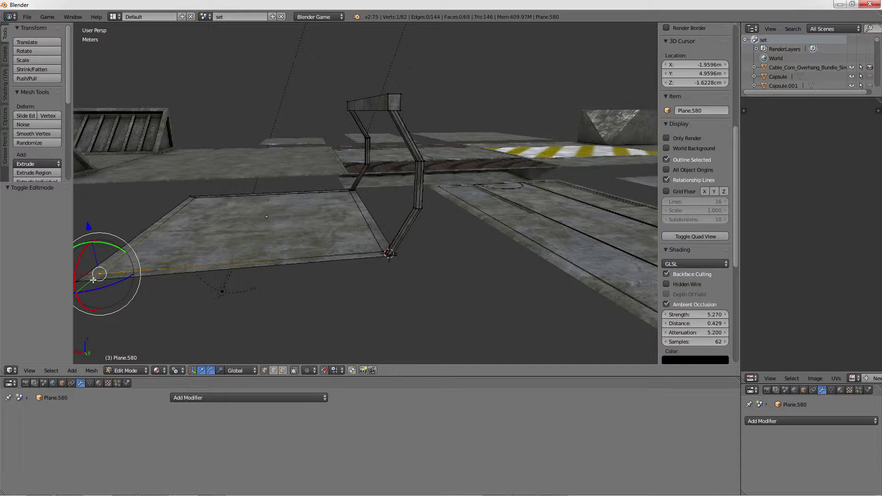
- Hide the linked floor plane and select a vertex on the cable
{"action": "key", "text": "l"}
{"action": "key", "text": "h"}
{"action": "middle_click_drag", "start_coordinate": [291, 223], "coordinate": [294, 184]}
{"action": "right_click", "coordinate": [410, 137]}
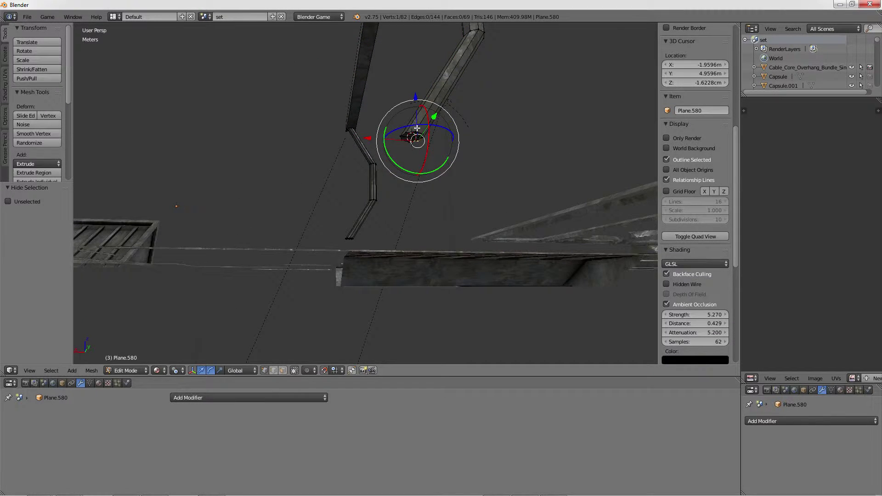
{"action": "right_click", "coordinate": [413, 136]}
{"action": "middle_click_drag", "start_coordinate": [332, 250], "coordinate": [276, 138]}
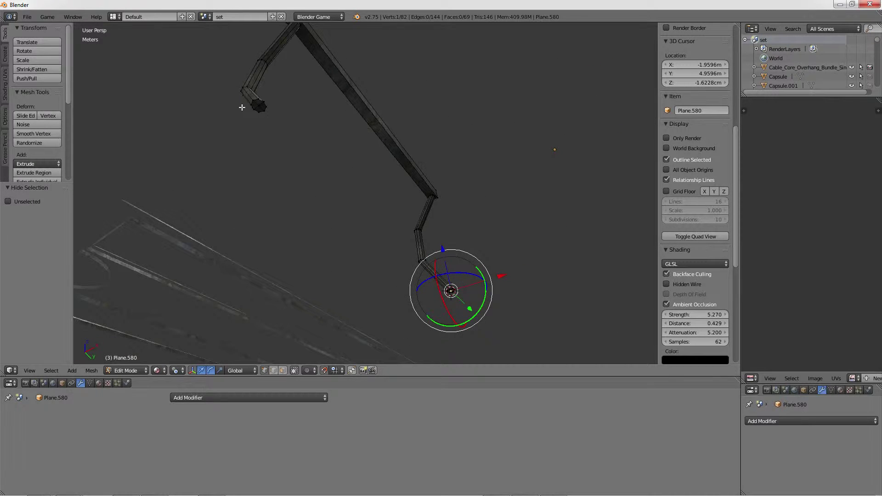
- Delete the vertices at the cable's top and bottom ends
{"action": "right_click", "coordinate": [261, 94]}
{"action": "right_click", "coordinate": [260, 112]}
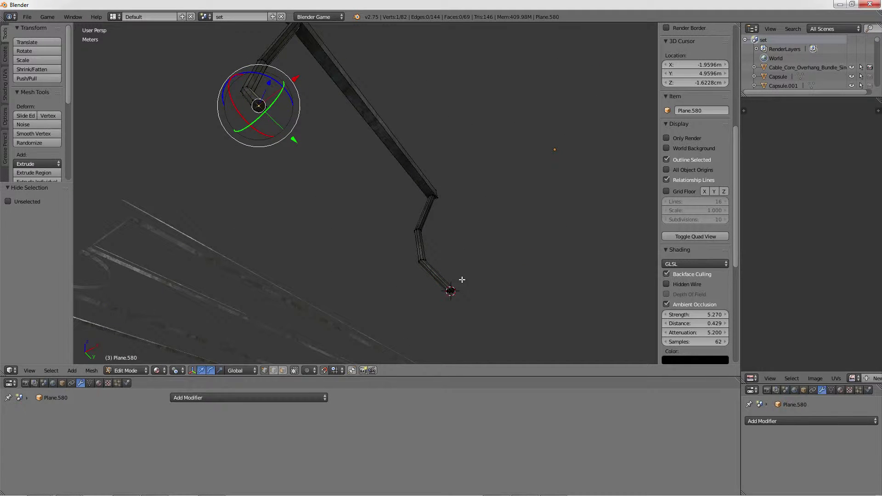
{"action": "right_click", "coordinate": [451, 291], "text": "shift"}
{"action": "key", "text": "x"}
{"action": "left_click", "coordinate": [484, 275]}
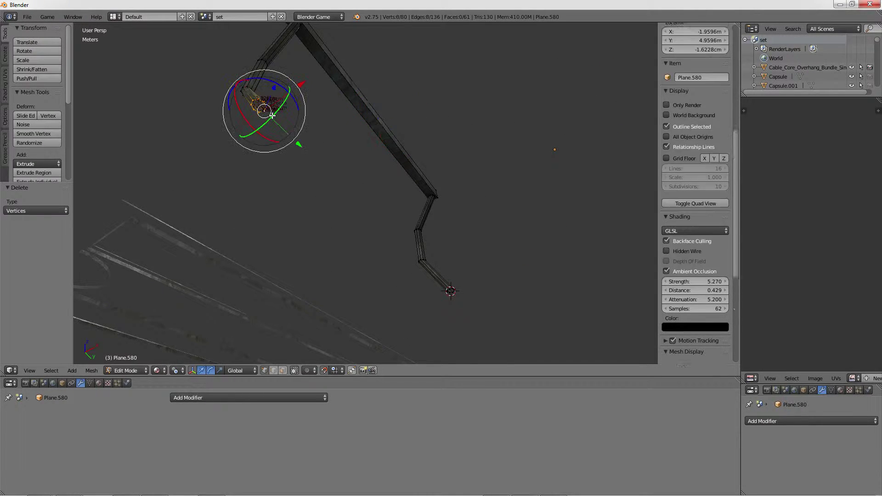
{"action": "mouse_move", "coordinate": [455, 288]}
{"action": "middle_mouse_down"}
{"action": "mouse_move", "coordinate": [496, 199]}
{"action": "mouse_move", "coordinate": [367, 199]}
{"action": "mouse_move", "coordinate": [369, 185]}
{"action": "middle_mouse_up"}
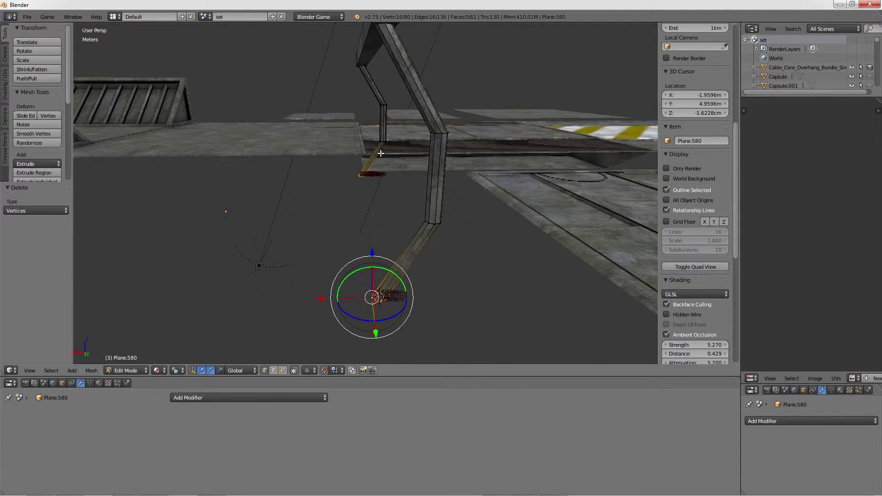
{"action": "middle_click_drag", "start_coordinate": [381, 153], "coordinate": [381, 142]}
{"action": "middle_click_drag", "start_coordinate": [387, 207], "coordinate": [357, 216]}
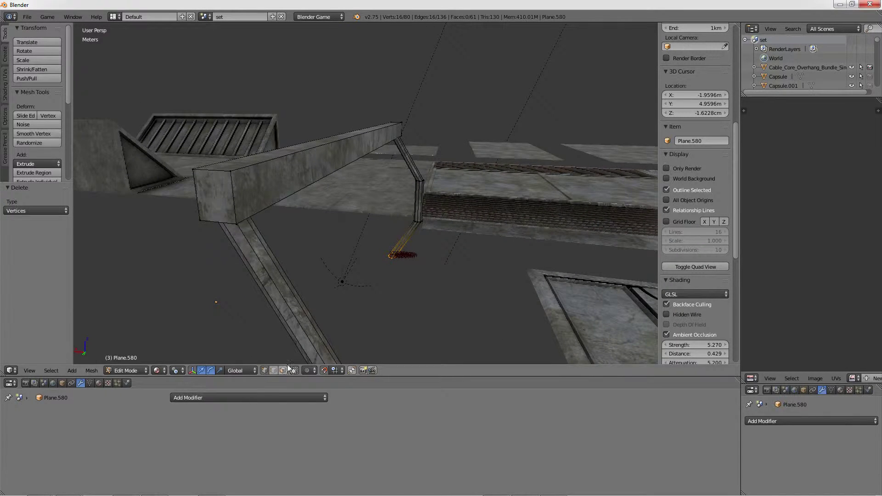
{"action": "middle_click_drag", "start_coordinate": [357, 181], "coordinate": [365, 167]}
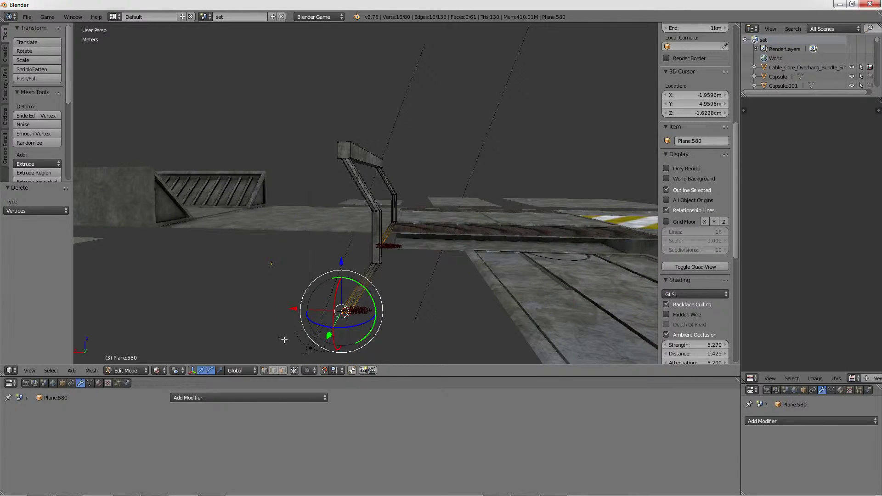
{"action": "middle_click_drag", "start_coordinate": [285, 349], "coordinate": [394, 203]}
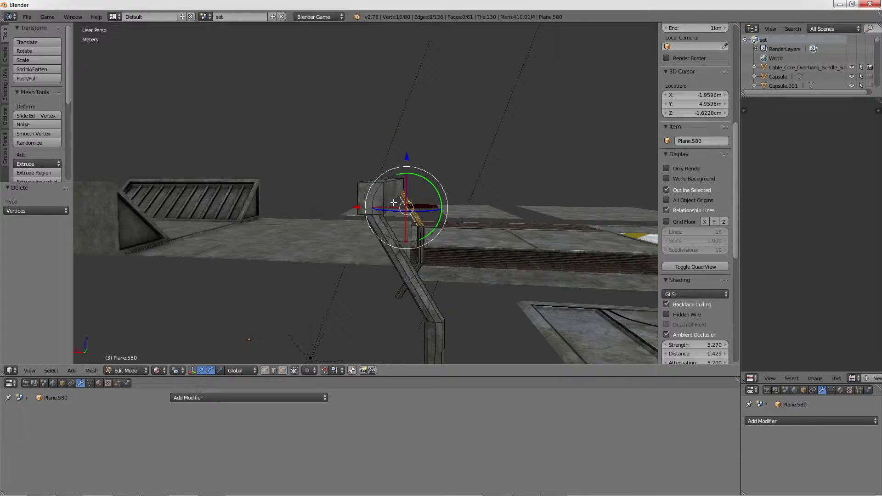
- Bevel the selected top-beam edges with Ctrl+E Bevel
{"action": "right_click", "coordinate": [405, 207]}
{"action": "key", "text": "ctrl+e"}
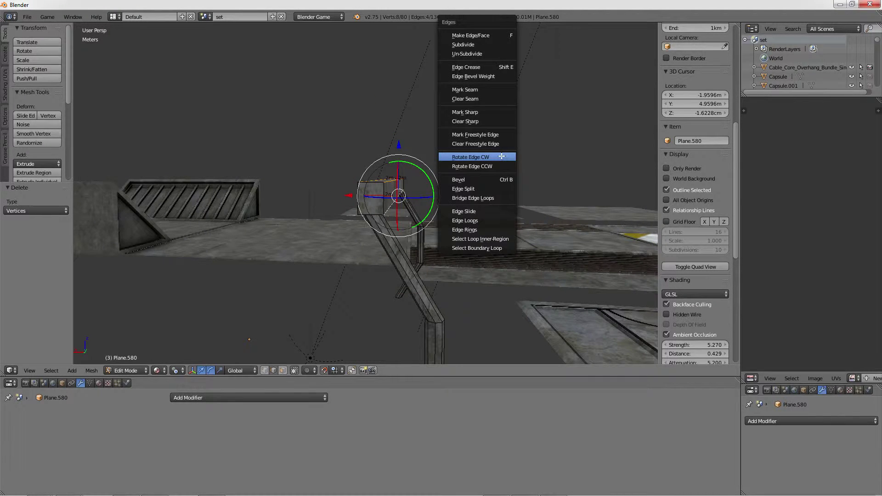
{"action": "left_click", "coordinate": [478, 179]}
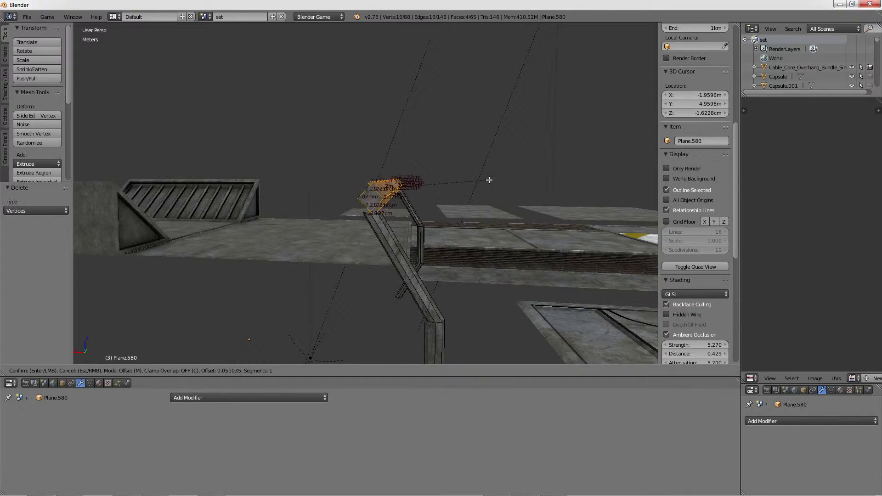
{"action": "left_click", "coordinate": [453, 191]}
{"action": "scroll", "coordinate": [454, 192], "scroll_direction": "up", "scroll_amount": 6}
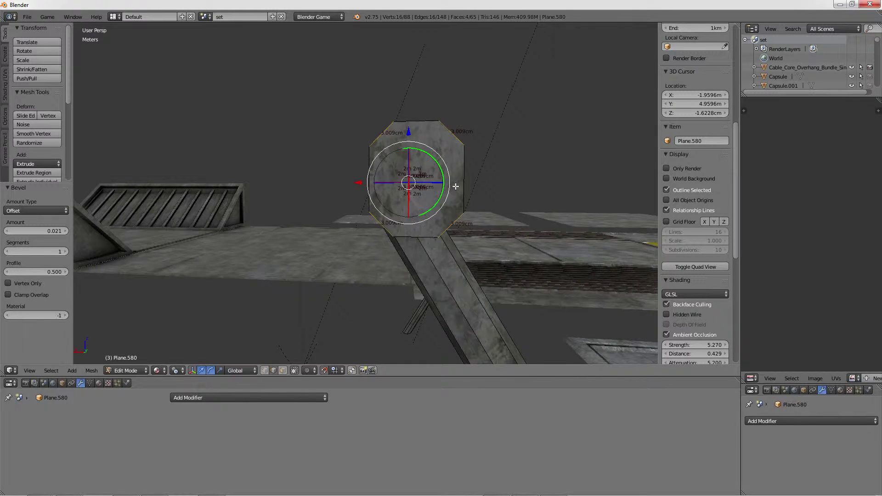
{"action": "key", "text": "Tab"}
{"action": "middle_click_drag", "start_coordinate": [453, 191], "coordinate": [464, 185]}
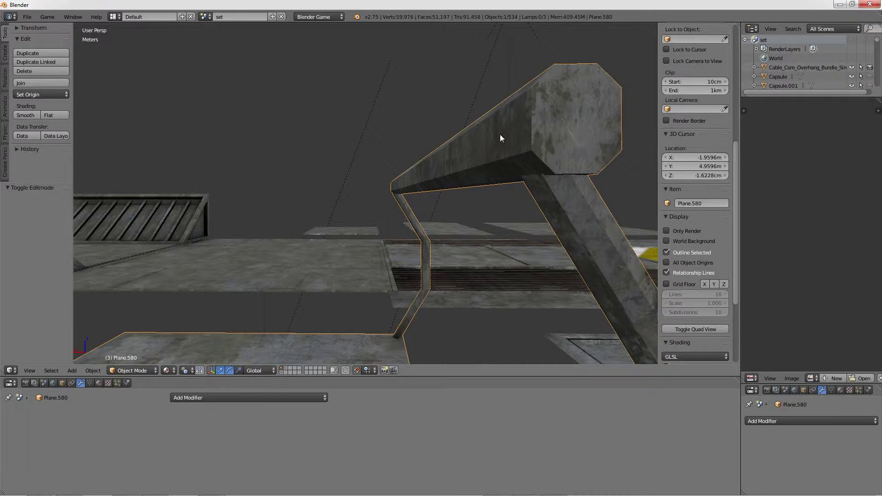
{"action": "key", "text": "Tab"}
- Select the whole bevelled beam and view it up close in Object Mode
{"action": "right_click", "coordinate": [466, 128]}
{"action": "key", "text": "l"}
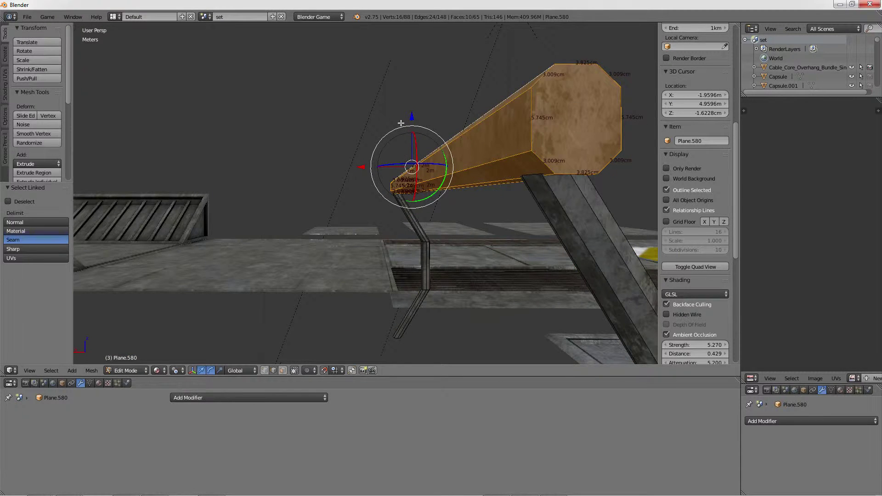
{"action": "left_click_drag", "start_coordinate": [410, 115], "coordinate": [408, 124]}
{"action": "key", "text": "Tab"}
{"action": "scroll", "coordinate": [439, 147], "scroll_direction": "down", "scroll_amount": 3}
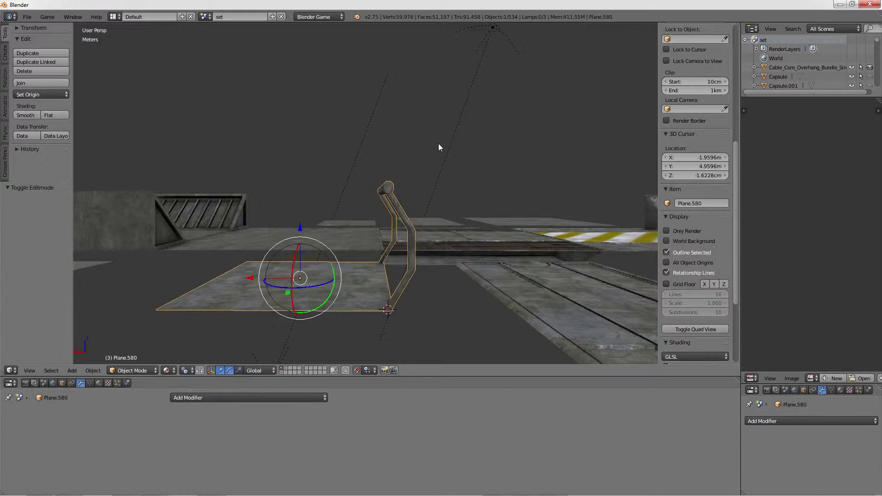
{"action": "key", "text": "a"}
{"action": "mouse_move", "coordinate": [438, 143]}
{"action": "middle_mouse_down"}
{"action": "mouse_move", "coordinate": [379, 174]}
{"action": "mouse_move", "coordinate": [439, 186]}
{"action": "mouse_move", "coordinate": [481, 164]}
{"action": "mouse_move", "coordinate": [453, 250]}
{"action": "middle_mouse_up"}
{"action": "scroll", "coordinate": [484, 158], "scroll_direction": "up", "scroll_amount": 2}
{"action": "scroll", "coordinate": [485, 162], "scroll_direction": "down", "scroll_amount": 2}
- Scale the top rail to 0.769 along Z and adjust it vertically
{"action": "key", "text": "Tab"}
{"action": "key", "text": "s"}
{"action": "key", "text": "x"}
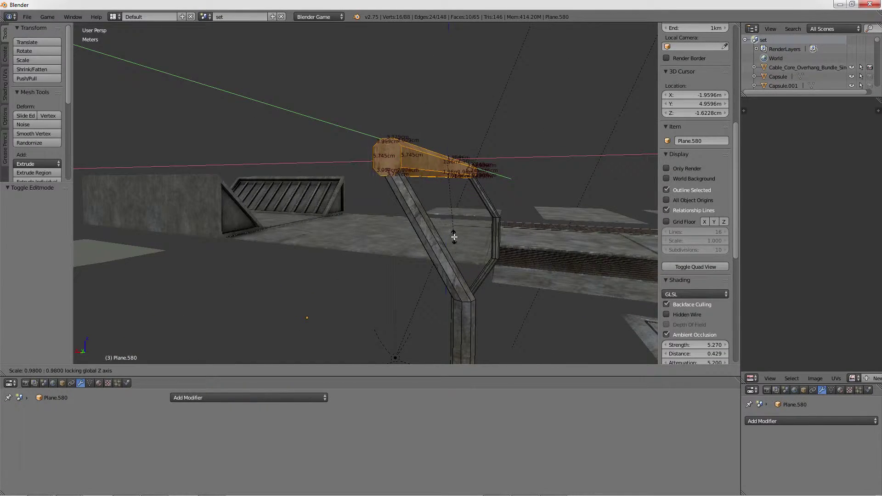
{"action": "key", "text": "Escape"}
{"action": "key", "text": "s"}
{"action": "key", "text": "z"}
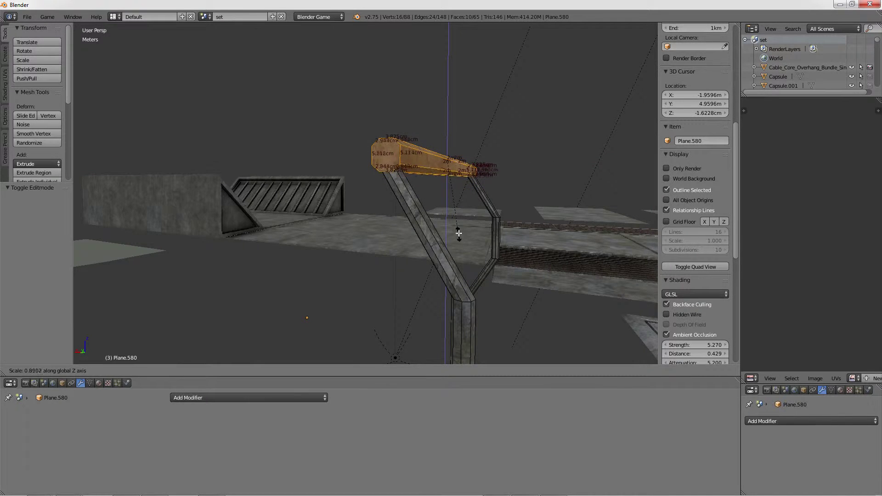
{"action": "left_click", "coordinate": [457, 224]}
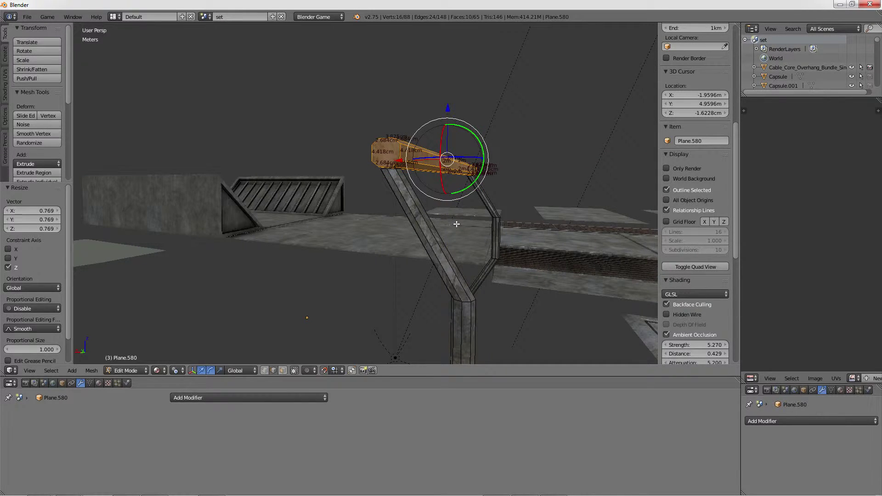
{"action": "left_click", "coordinate": [448, 108]}
{"action": "left_click", "coordinate": [448, 117]}
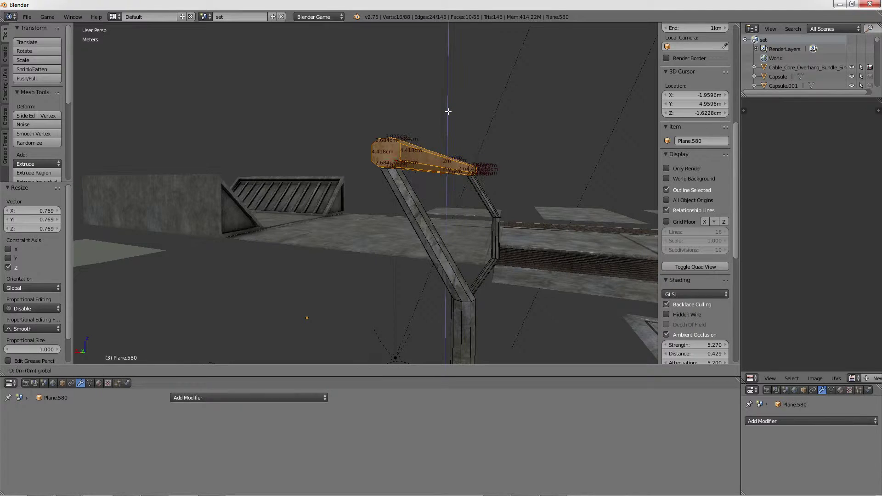
{"action": "left_click", "coordinate": [449, 115]}
{"action": "key", "text": "Tab"}
{"action": "mouse_move", "coordinate": [448, 114]}
{"action": "middle_mouse_down"}
{"action": "mouse_move", "coordinate": [508, 120]}
{"action": "mouse_move", "coordinate": [456, 131]}
{"action": "mouse_move", "coordinate": [528, 126]}
{"action": "mouse_move", "coordinate": [587, 139]}
{"action": "mouse_move", "coordinate": [400, 191]}
{"action": "mouse_move", "coordinate": [436, 134]}
{"action": "mouse_move", "coordinate": [525, 126]}
{"action": "mouse_move", "coordinate": [441, 184]}
{"action": "mouse_move", "coordinate": [490, 170]}
{"action": "mouse_move", "coordinate": [467, 139]}
{"action": "middle_mouse_up"}
- Duplicate the railing's right leg in Right Ortho view and move it -90 cm along Y
{"action": "right_click", "coordinate": [474, 132]}
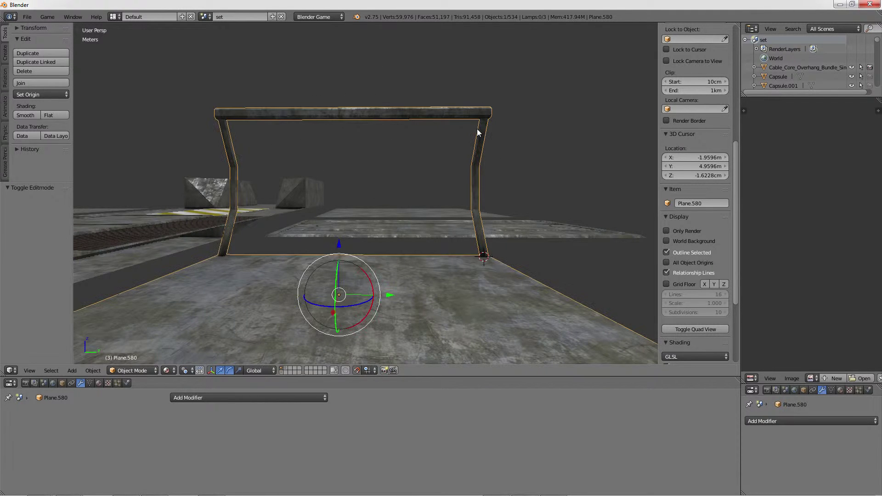
{"action": "key", "text": "Tab"}
{"action": "right_click", "coordinate": [476, 171]}
{"action": "key", "text": "l"}
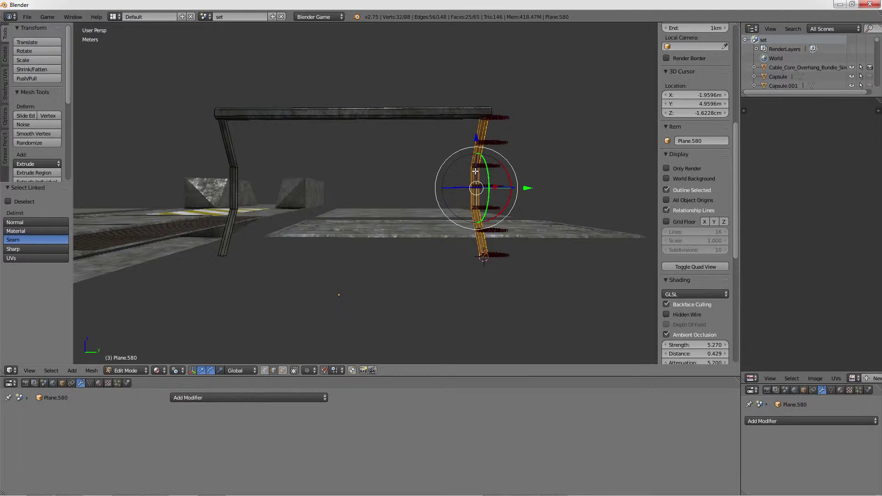
{"action": "key", "text": "KP_3"}
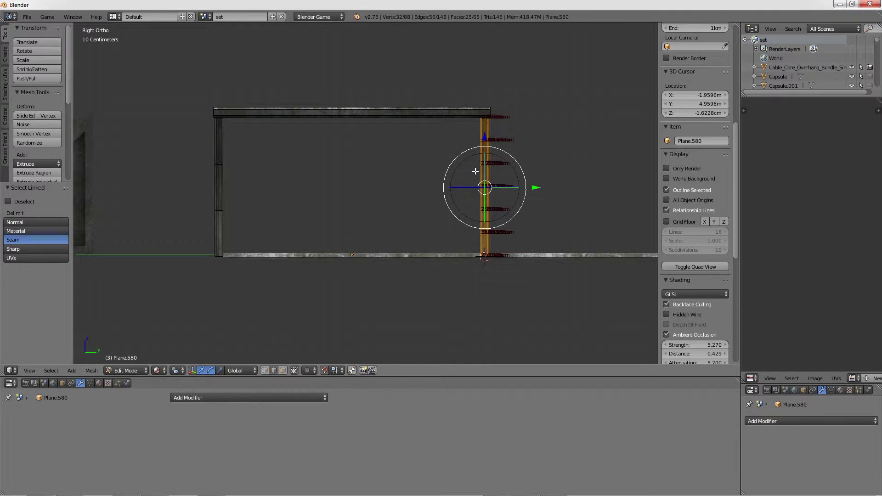
{"action": "scroll", "coordinate": [522, 158], "scroll_direction": "down", "scroll_amount": 3}
{"action": "key", "text": "shift+d"}
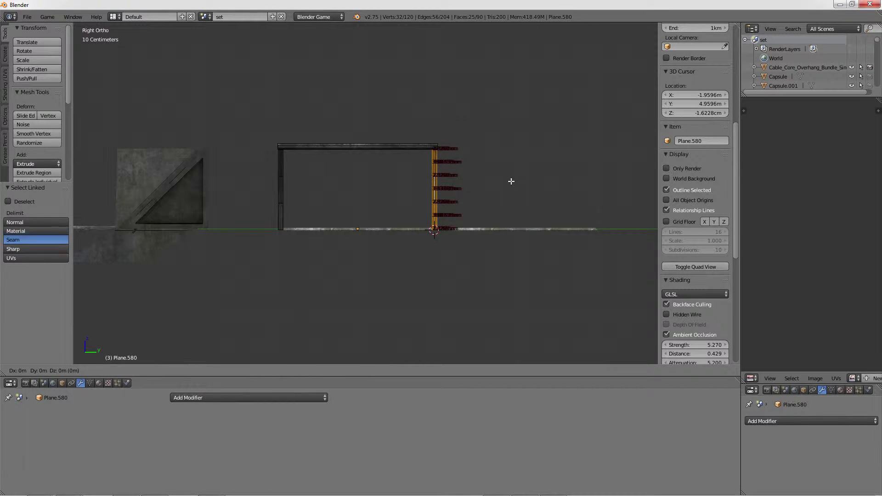
{"action": "right_click", "coordinate": [492, 188]}
{"action": "key", "text": "g"}
{"action": "key", "text": "y"}
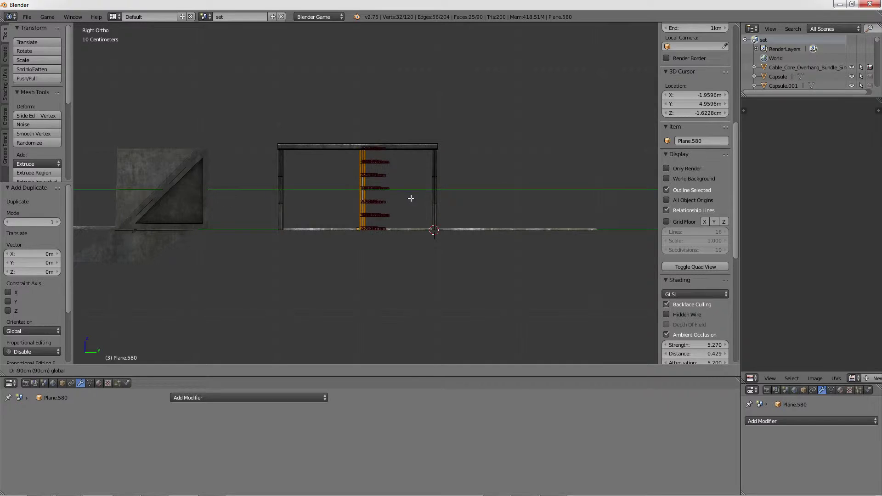
{"action": "left_click", "coordinate": [411, 198]}
- Nudge the copied divider strip a further 6 cm along Y
{"action": "scroll", "coordinate": [409, 199], "scroll_direction": "up", "scroll_amount": 4}
{"action": "key", "text": "g"}
{"action": "key", "text": "y"}
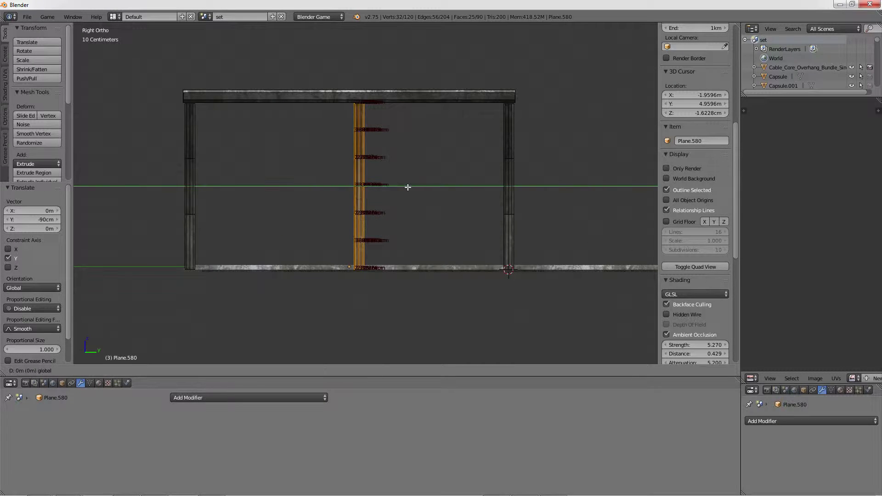
{"action": "right_click", "coordinate": [402, 189]}
{"action": "scroll", "coordinate": [425, 145], "scroll_direction": "up", "scroll_amount": 5}
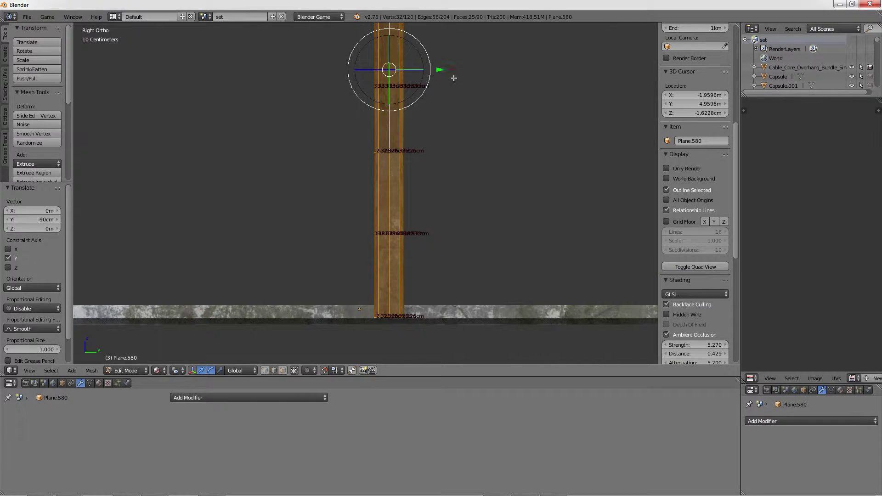
{"action": "left_click_drag", "start_coordinate": [454, 78], "coordinate": [405, 74]}
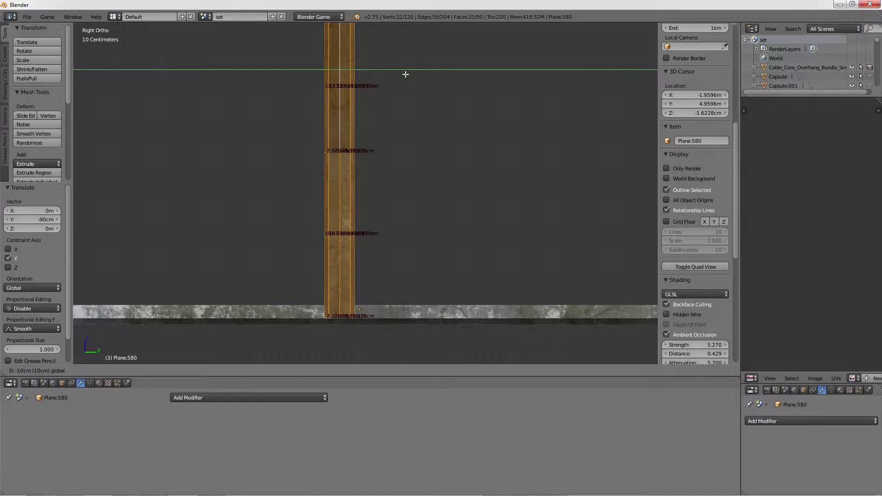
{"action": "left_click_drag", "start_coordinate": [405, 74], "coordinate": [441, 78]}
{"action": "scroll", "coordinate": [442, 78], "scroll_direction": "down", "scroll_amount": 6}
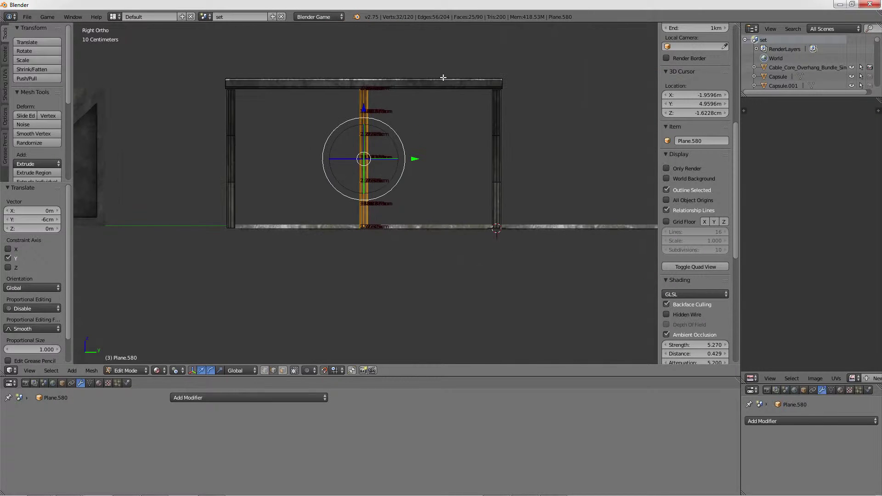
{"action": "mouse_move", "coordinate": [443, 77]}
{"action": "middle_mouse_down"}
{"action": "mouse_move", "coordinate": [417, 123]}
{"action": "mouse_move", "coordinate": [358, 122]}
{"action": "mouse_move", "coordinate": [418, 92]}
{"action": "mouse_move", "coordinate": [389, 215]}
{"action": "middle_mouse_up"}
{"action": "key", "text": "Tab"}
{"action": "key", "text": "a"}
{"action": "key", "text": "Tab"}
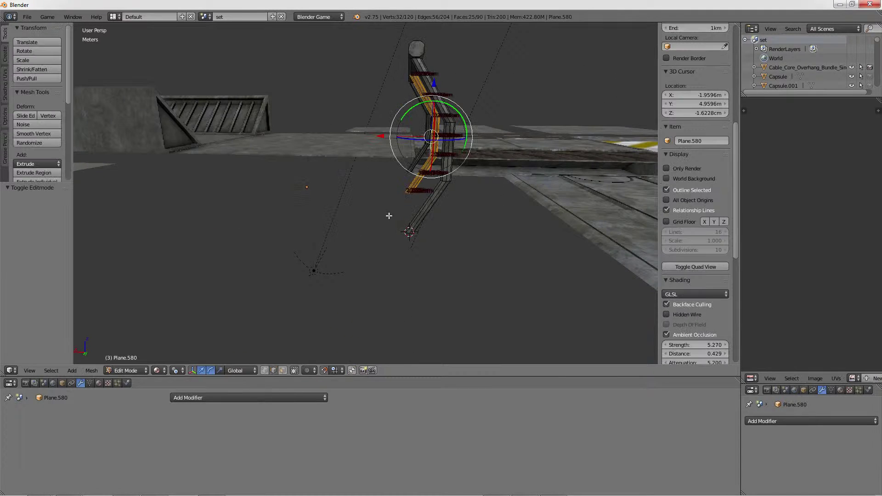
- Unhide the floor and extrude its front edge 30 cm downward
{"action": "key", "text": "alt+h"}
{"action": "right_click", "coordinate": [391, 226]}
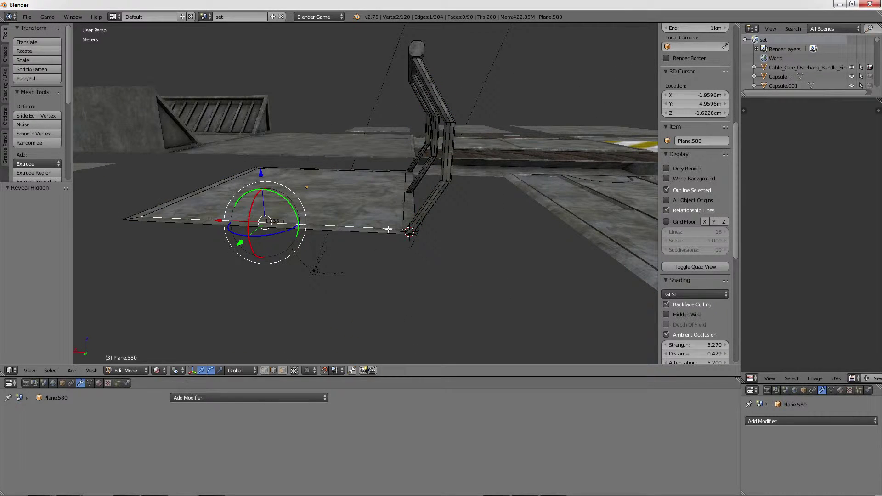
{"action": "middle_click_drag", "start_coordinate": [391, 232], "coordinate": [370, 199]}
{"action": "key", "text": "e"}
{"action": "right_click", "coordinate": [233, 146]}
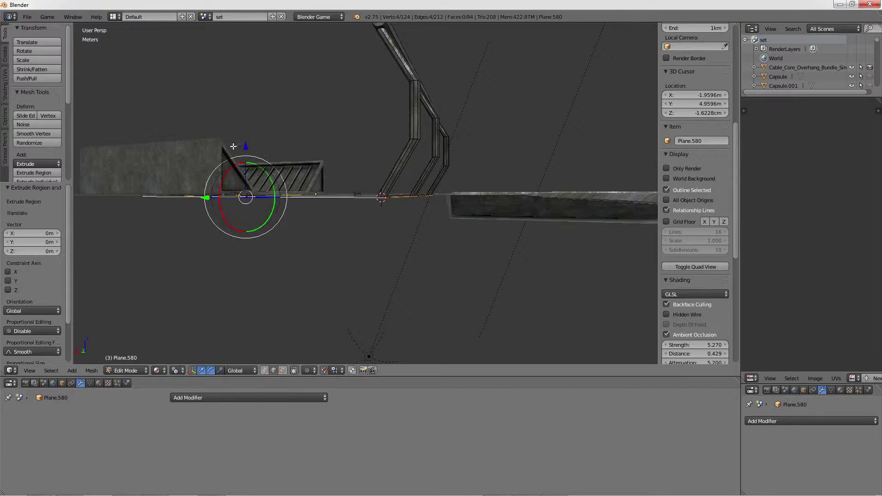
{"action": "left_click_drag", "start_coordinate": [246, 147], "coordinate": [258, 186]}
{"action": "mouse_move", "coordinate": [257, 186]}
{"action": "middle_mouse_down"}
{"action": "mouse_move", "coordinate": [375, 172]}
{"action": "mouse_move", "coordinate": [387, 154]}
{"action": "middle_mouse_up"}
- Apply smooth shading to the whole mesh
{"action": "scroll", "coordinate": [375, 173], "scroll_direction": "down", "scroll_amount": 4}
{"action": "key", "text": "a"}
{"action": "key", "text": "w"}
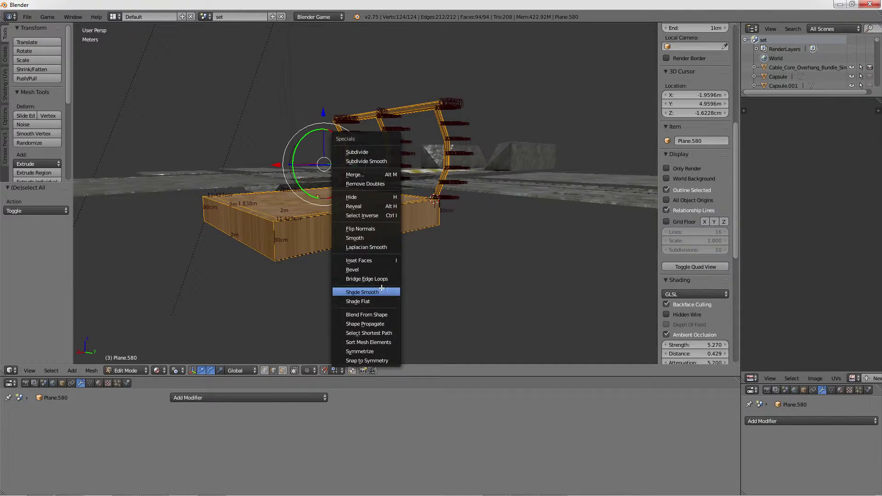
{"action": "left_click", "coordinate": [381, 287]}
{"action": "key", "text": "w"}
{"action": "left_click", "coordinate": [505, 175]}
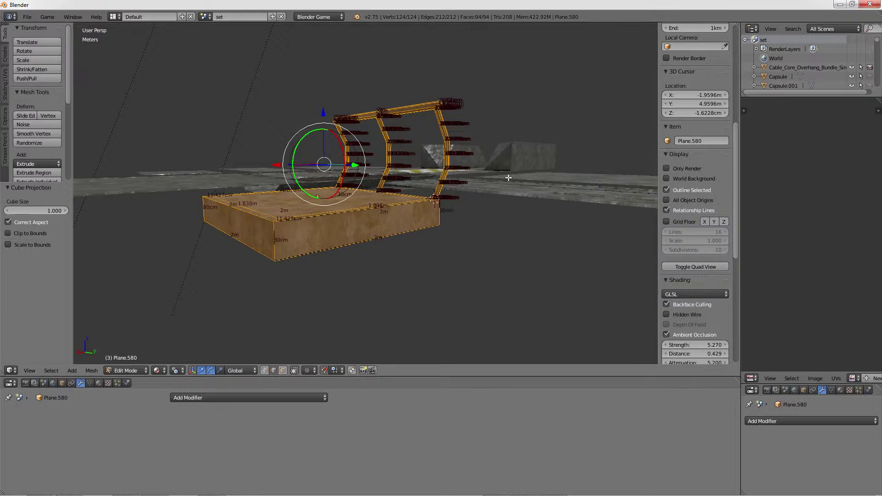
- Inspect the concrete railing from below in Object Mode, then return to Edit Mode
{"action": "key", "text": "Tab"}
{"action": "scroll", "coordinate": [441, 141], "scroll_direction": "down", "scroll_amount": 2}
{"action": "key", "text": "a"}
{"action": "mouse_move", "coordinate": [440, 145]}
{"action": "middle_mouse_down"}
{"action": "mouse_move", "coordinate": [329, 167]}
{"action": "mouse_move", "coordinate": [367, 128]}
{"action": "mouse_move", "coordinate": [345, 119]}
{"action": "mouse_move", "coordinate": [240, 128]}
{"action": "mouse_move", "coordinate": [366, 125]}
{"action": "mouse_move", "coordinate": [411, 133]}
{"action": "mouse_move", "coordinate": [404, 148]}
{"action": "mouse_move", "coordinate": [445, 152]}
{"action": "mouse_move", "coordinate": [399, 175]}
{"action": "mouse_move", "coordinate": [566, 167]}
{"action": "mouse_move", "coordinate": [460, 156]}
{"action": "mouse_move", "coordinate": [510, 157]}
{"action": "mouse_move", "coordinate": [470, 155]}
{"action": "mouse_move", "coordinate": [449, 168]}
{"action": "mouse_move", "coordinate": [418, 84]}
{"action": "mouse_move", "coordinate": [421, 130]}
{"action": "mouse_move", "coordinate": [445, 133]}
{"action": "mouse_move", "coordinate": [426, 130]}
{"action": "mouse_move", "coordinate": [450, 173]}
{"action": "mouse_move", "coordinate": [474, 156]}
{"action": "mouse_move", "coordinate": [373, 186]}
{"action": "mouse_move", "coordinate": [398, 144]}
{"action": "middle_mouse_up"}
{"action": "scroll", "coordinate": [329, 167], "scroll_direction": "up", "scroll_amount": 3}
{"action": "key", "text": "Tab"}
- Select the edges of all railing posts along one side
{"action": "right_click", "coordinate": [449, 172]}
{"action": "right_click", "coordinate": [471, 194]}
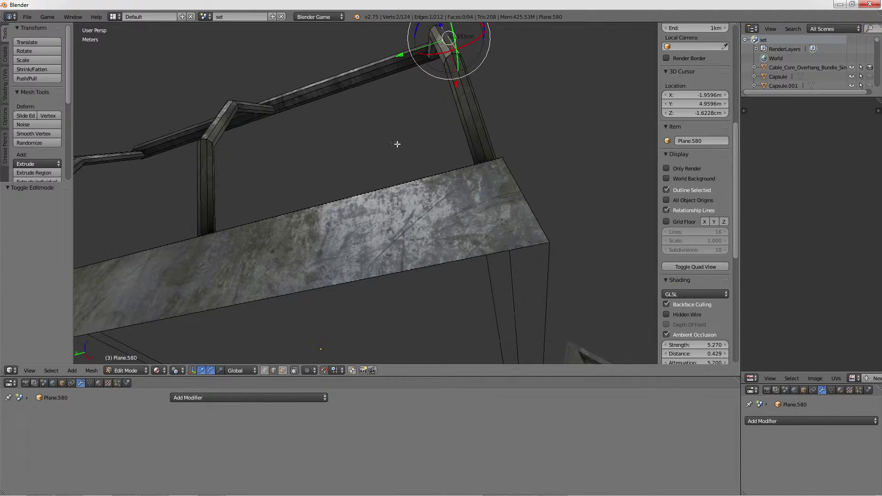
{"action": "middle_click_drag", "start_coordinate": [282, 127], "coordinate": [404, 125]}
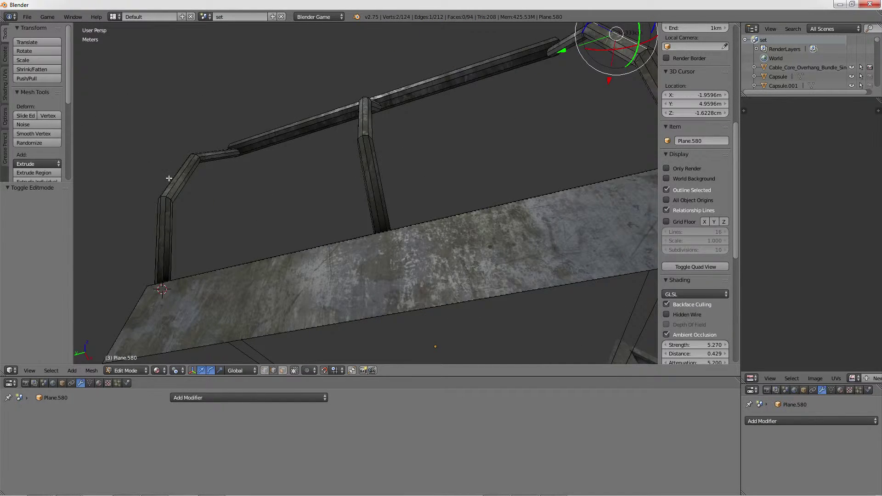
{"action": "mouse_move", "coordinate": [177, 178]}
{"action": "middle_mouse_down"}
{"action": "mouse_move", "coordinate": [339, 142]}
{"action": "mouse_move", "coordinate": [403, 184]}
{"action": "middle_mouse_up"}
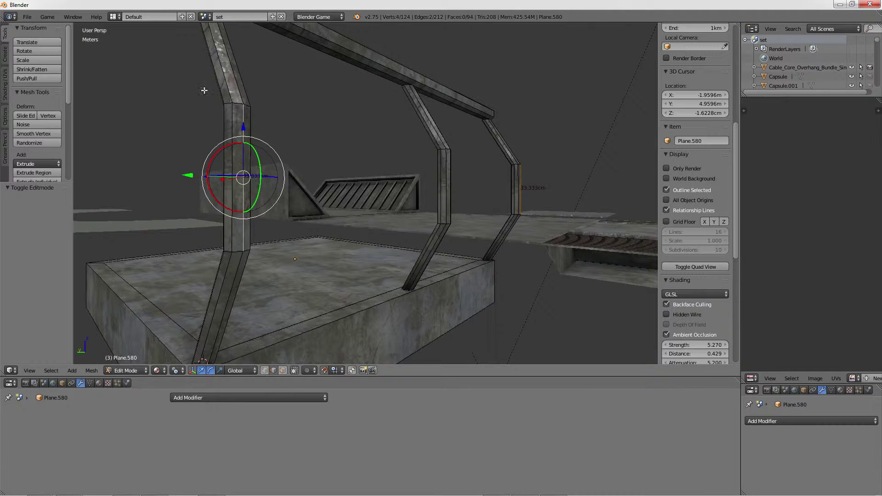
{"action": "right_click", "coordinate": [230, 299], "text": "shift"}
{"action": "middle_click_drag", "start_coordinate": [270, 277], "coordinate": [462, 189]}
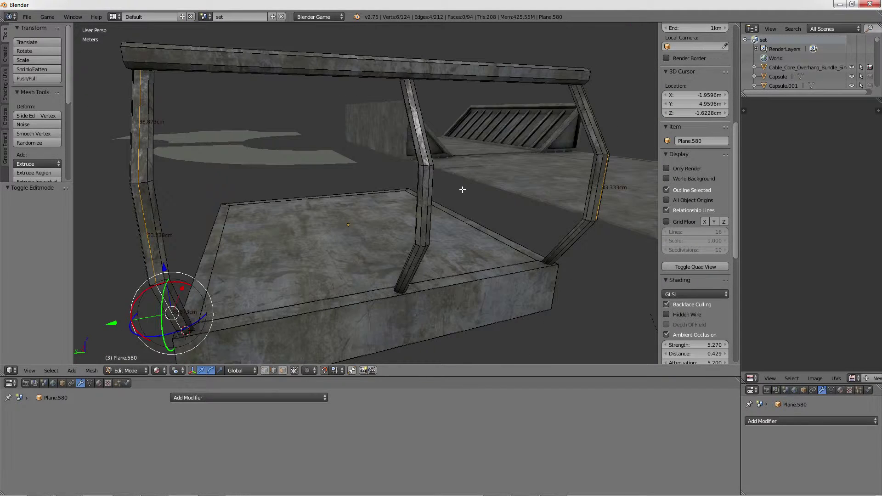
{"action": "right_click", "coordinate": [427, 145], "text": "alt+shift"}
{"action": "mouse_move", "coordinate": [427, 145]}
{"action": "middle_mouse_down"}
{"action": "mouse_move", "coordinate": [525, 156]}
{"action": "mouse_move", "coordinate": [238, 216]}
{"action": "mouse_move", "coordinate": [236, 202]}
{"action": "mouse_move", "coordinate": [456, 136]}
{"action": "mouse_move", "coordinate": [373, 196]}
{"action": "mouse_move", "coordinate": [415, 166]}
{"action": "mouse_move", "coordinate": [407, 169]}
{"action": "middle_mouse_up"}
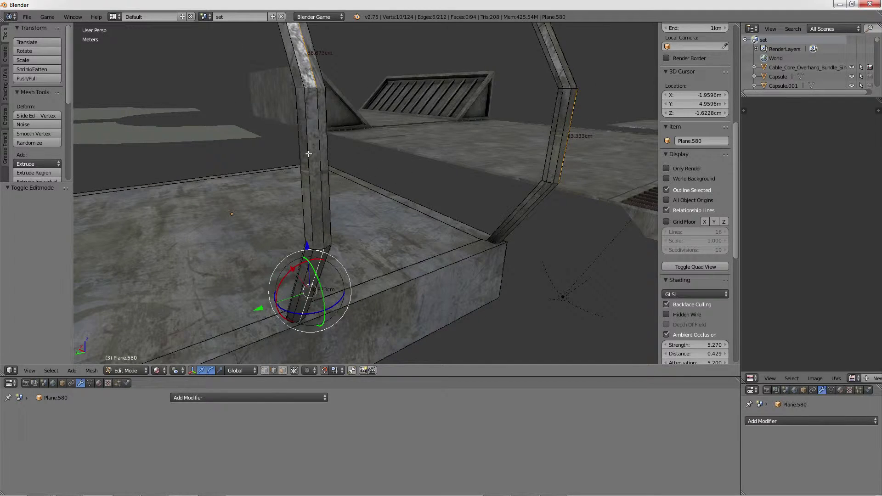
{"action": "left_click", "coordinate": [319, 144], "text": "shift"}
{"action": "middle_click_drag", "start_coordinate": [462, 118], "coordinate": [438, 135]}
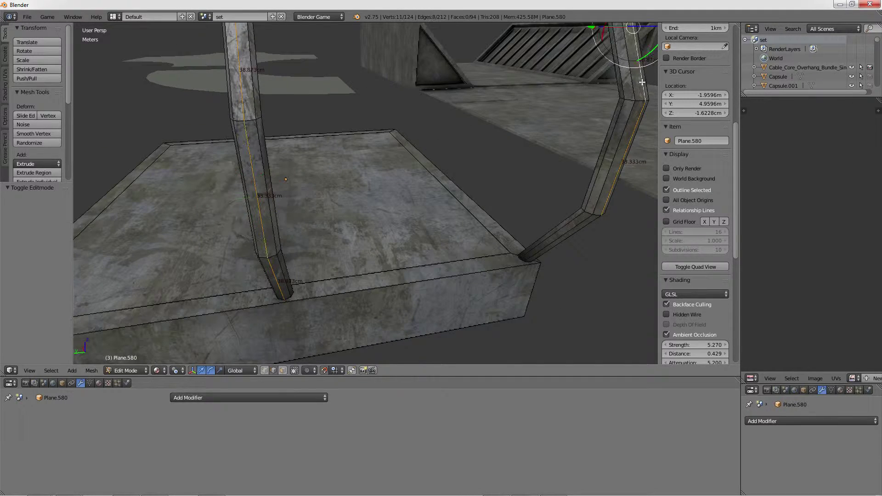
{"action": "scroll", "coordinate": [623, 136], "scroll_direction": "down", "scroll_amount": 4}
{"action": "middle_click_drag", "start_coordinate": [583, 114], "coordinate": [543, 142]}
{"action": "left_click", "coordinate": [524, 155], "text": "shift"}
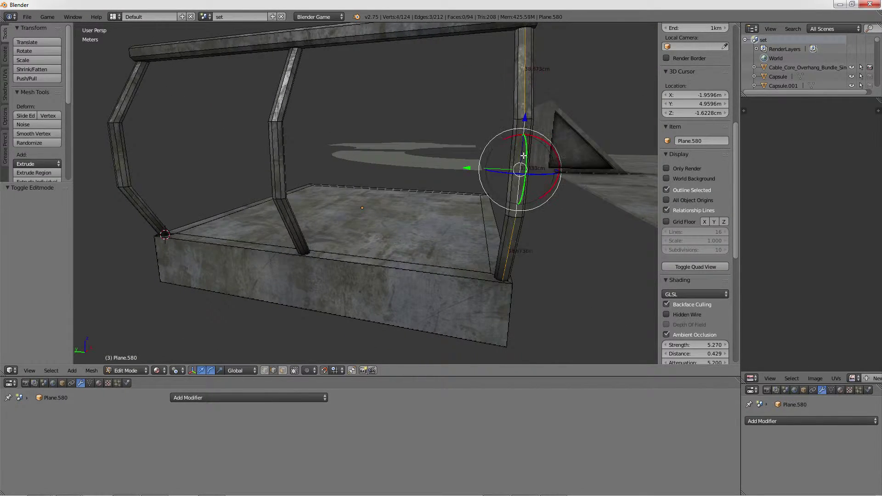
{"action": "left_click", "coordinate": [111, 144], "text": "alt+shift"}
{"action": "middle_click_drag", "start_coordinate": [187, 134], "coordinate": [163, 134]}
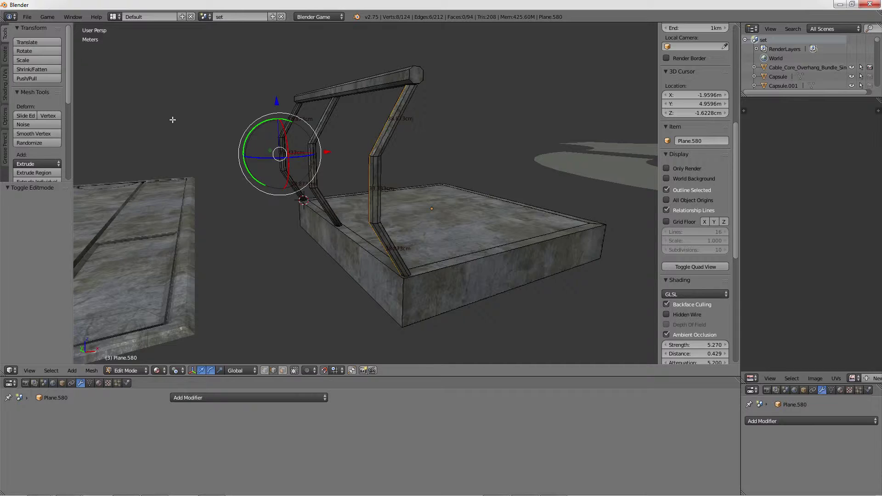
{"action": "mouse_move", "coordinate": [173, 119]}
{"action": "middle_mouse_down"}
{"action": "mouse_move", "coordinate": [277, 118]}
{"action": "mouse_move", "coordinate": [309, 166]}
{"action": "middle_mouse_up"}
- Duplicate the post edges 1 m along X and fill a quad panel face between them
{"action": "key", "text": "shift+d"}
{"action": "right_click", "coordinate": [367, 162]}
{"action": "key", "text": "g"}
{"action": "key", "text": "x"}
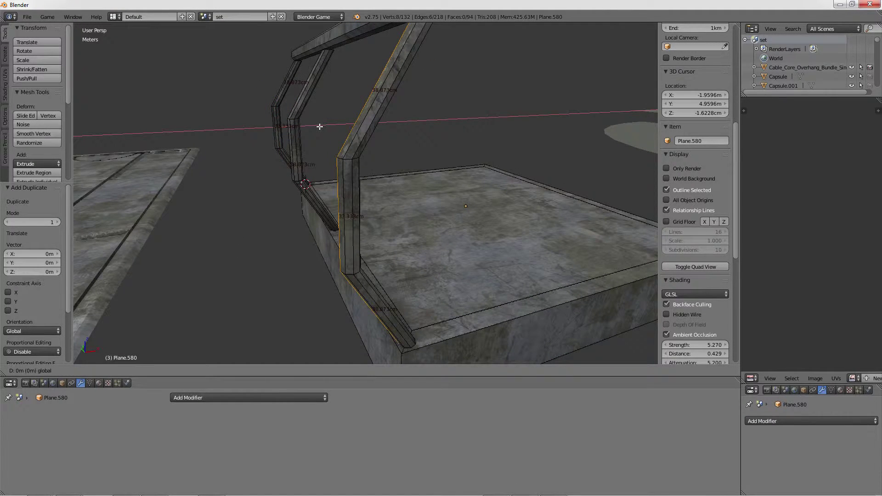
{"action": "key", "text": "Return"}
{"action": "middle_click_drag", "start_coordinate": [222, 137], "coordinate": [324, 134]}
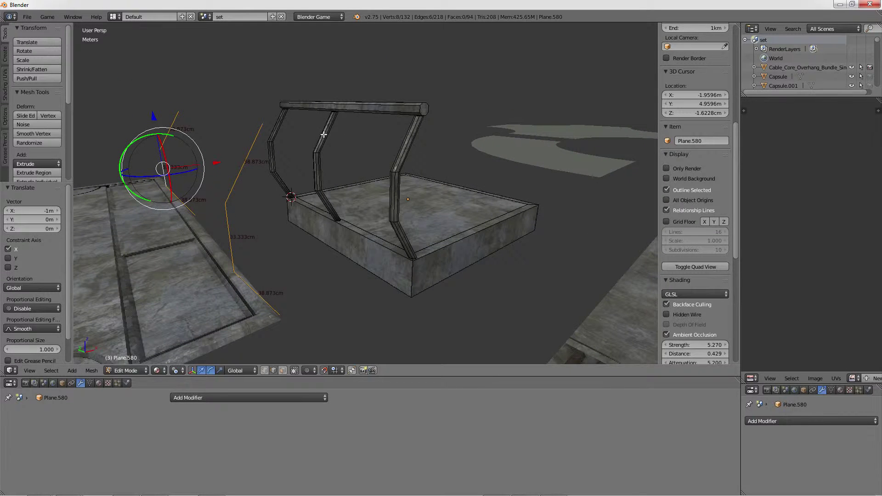
{"action": "key", "text": "f"}
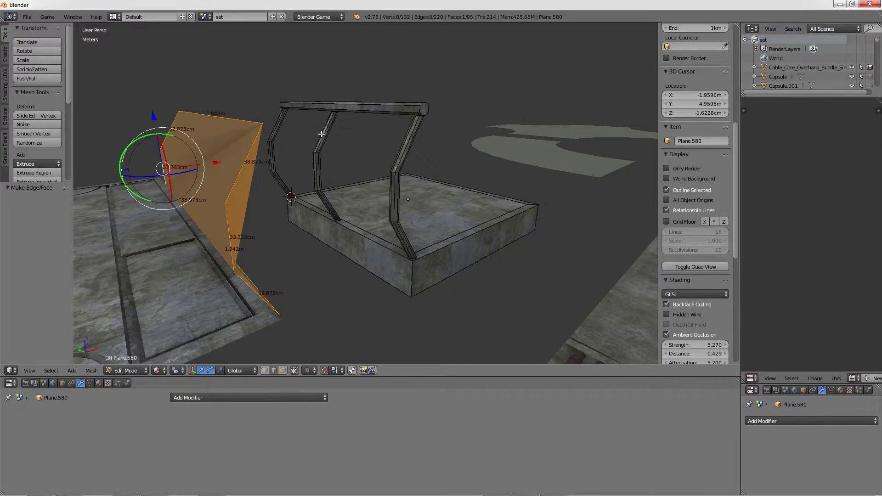
{"action": "key", "text": "ctrl+t"}
{"action": "mouse_move", "coordinate": [321, 134]}
{"action": "middle_mouse_down"}
{"action": "mouse_move", "coordinate": [368, 112]}
{"action": "mouse_move", "coordinate": [295, 131]}
{"action": "middle_mouse_up"}
{"action": "key", "text": "alt+j"}
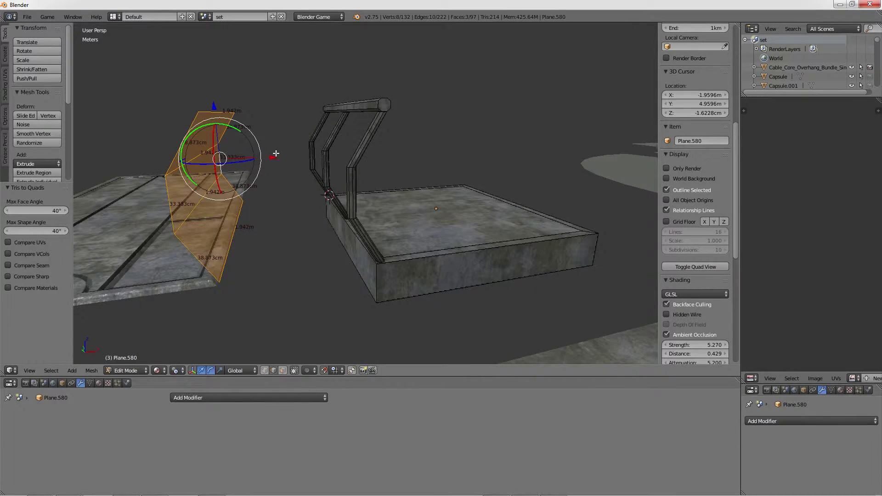
- Position the panel face along X, adjusting by 2.549 cm then -1.036 cm
{"action": "left_click_drag", "start_coordinate": [275, 153], "coordinate": [409, 152]}
{"action": "mouse_move", "coordinate": [409, 151]}
{"action": "middle_mouse_down"}
{"action": "mouse_move", "coordinate": [364, 138]}
{"action": "mouse_move", "coordinate": [349, 162]}
{"action": "middle_mouse_up"}
{"action": "scroll", "coordinate": [365, 138], "scroll_direction": "up", "scroll_amount": 3}
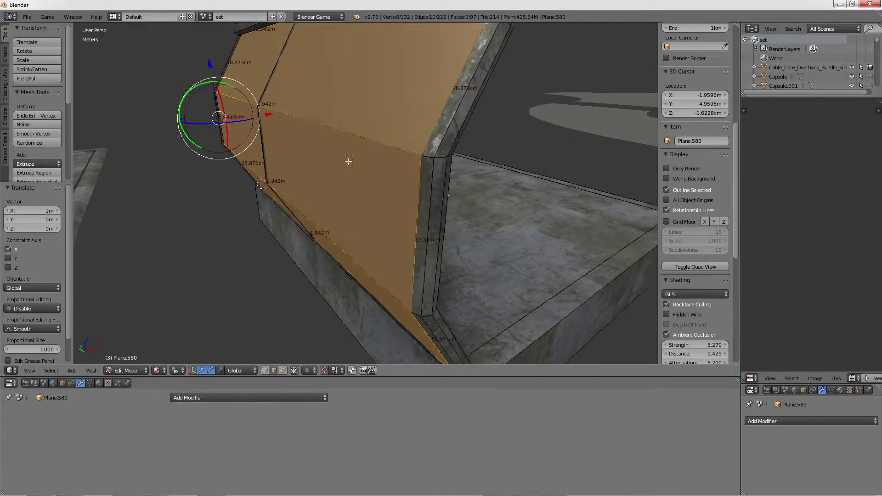
{"action": "key", "text": "g"}
{"action": "key", "text": "x"}
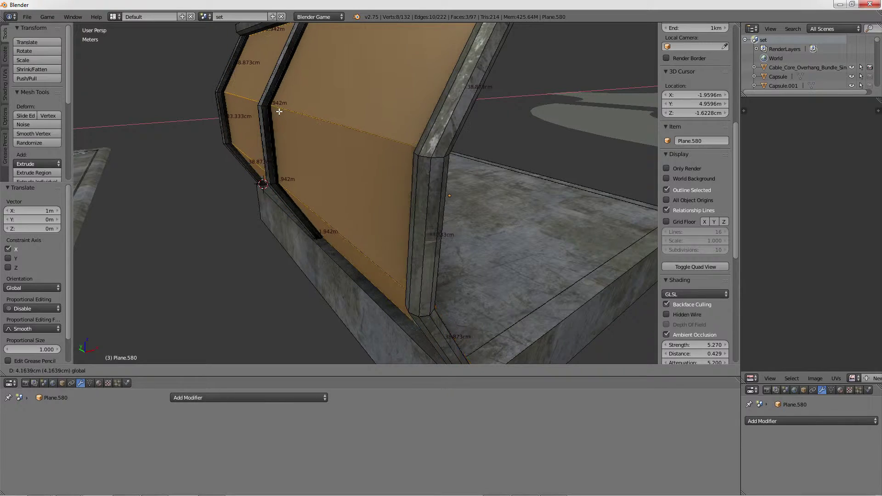
{"action": "left_click", "coordinate": [279, 111]}
{"action": "key", "text": "g"}
{"action": "key", "text": "x"}
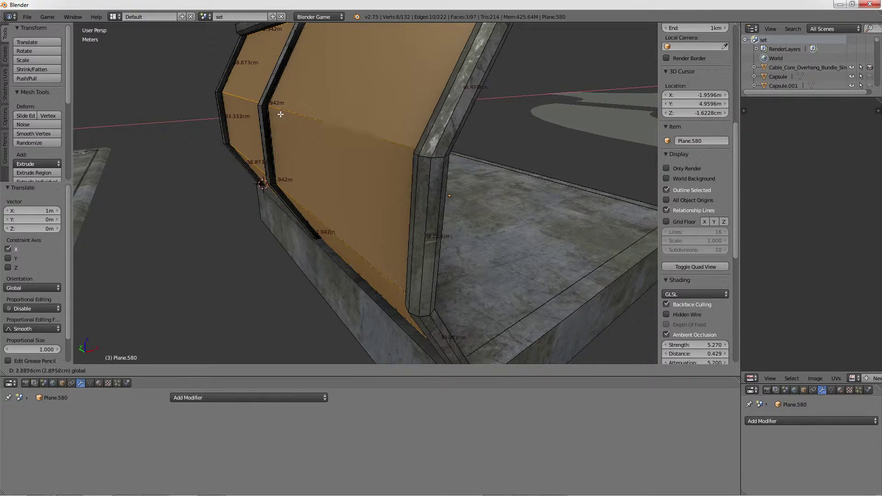
{"action": "left_click", "coordinate": [277, 114]}
{"action": "middle_click_drag", "start_coordinate": [277, 114], "coordinate": [265, 107]}
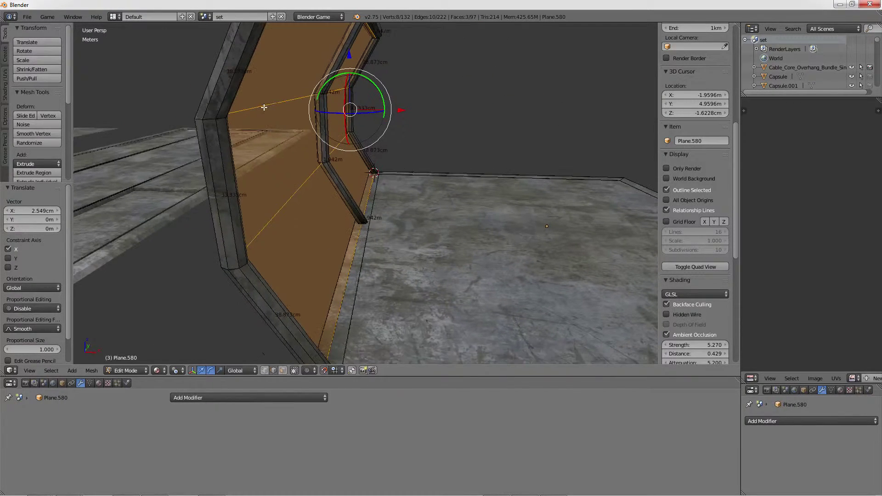
{"action": "mouse_move", "coordinate": [392, 92]}
{"action": "middle_mouse_down"}
{"action": "mouse_move", "coordinate": [419, 70]}
{"action": "mouse_move", "coordinate": [427, 98]}
{"action": "mouse_move", "coordinate": [317, 146]}
{"action": "middle_mouse_up"}
{"action": "key", "text": "g"}
{"action": "key", "text": "x"}
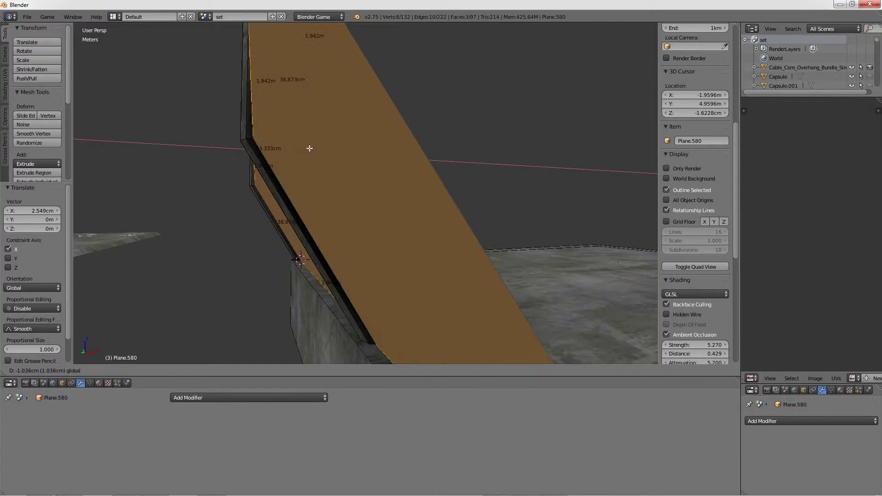
{"action": "left_click", "coordinate": [332, 132]}
- Extrude the panel face along X to a 2.605 cm thickness
{"action": "mouse_move", "coordinate": [332, 133]}
{"action": "middle_mouse_down"}
{"action": "mouse_move", "coordinate": [351, 116]}
{"action": "mouse_move", "coordinate": [442, 102]}
{"action": "middle_mouse_up"}
{"action": "key", "text": "e"}
{"action": "key", "text": "Escape"}
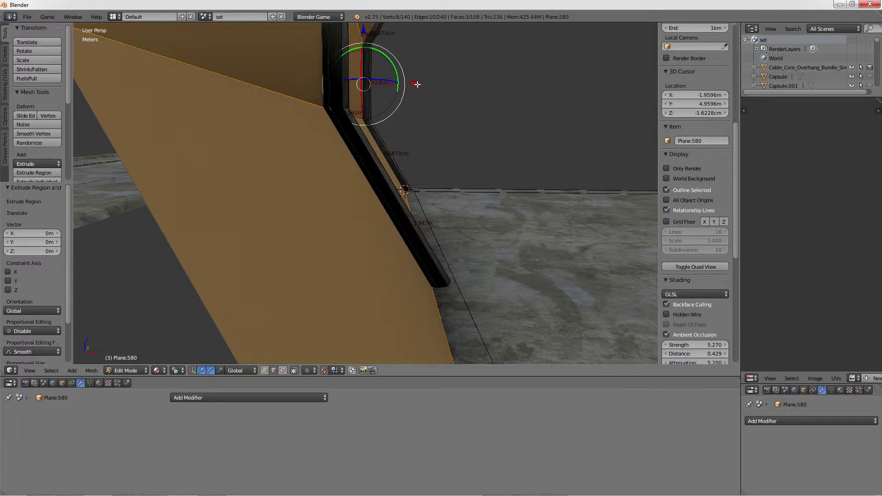
{"action": "key", "text": "g"}
{"action": "key", "text": "x"}
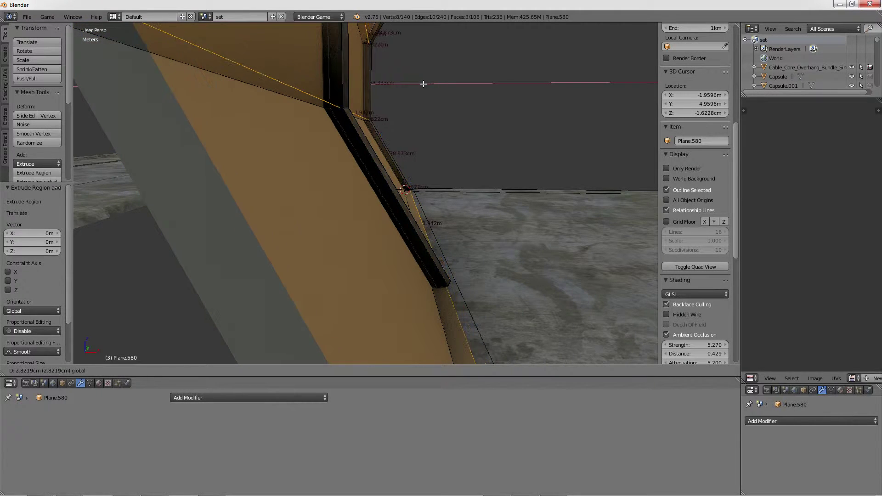
{"action": "left_click", "coordinate": [423, 84]}
{"action": "middle_click_drag", "start_coordinate": [424, 84], "coordinate": [371, 111]}
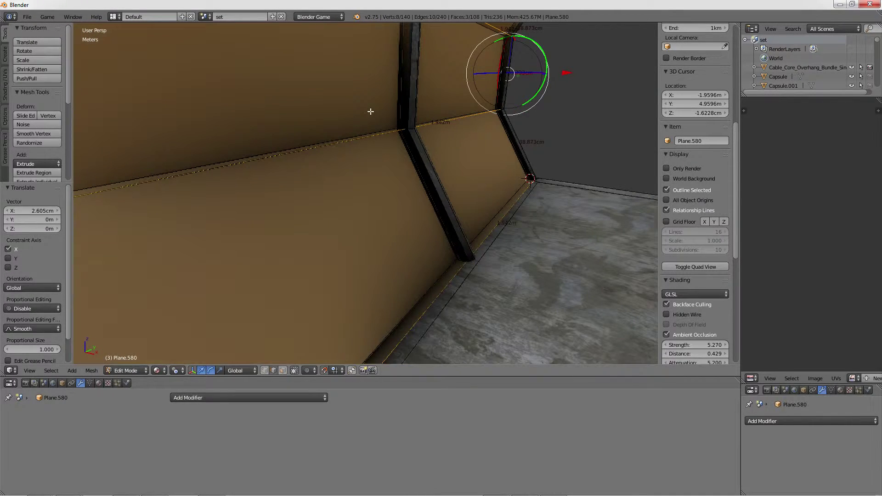
- Grow the selection over the wall panel and apply Cube Projection UVs
{"action": "key", "text": "ctrl+KP_Add"}
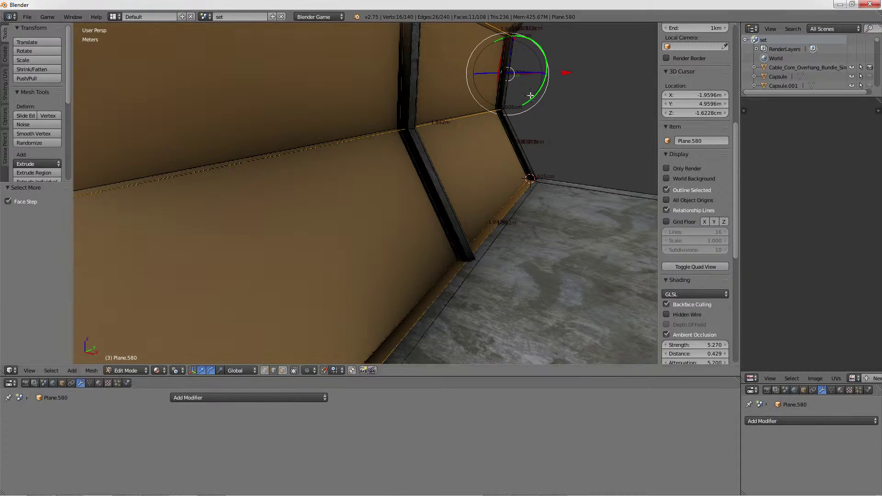
{"action": "mouse_move", "coordinate": [370, 112]}
{"action": "middle_mouse_down"}
{"action": "mouse_move", "coordinate": [421, 166]}
{"action": "mouse_move", "coordinate": [362, 168]}
{"action": "mouse_move", "coordinate": [489, 162]}
{"action": "mouse_move", "coordinate": [274, 154]}
{"action": "mouse_move", "coordinate": [325, 163]}
{"action": "middle_mouse_up"}
{"action": "scroll", "coordinate": [421, 166], "scroll_direction": "down", "scroll_amount": 3}
{"action": "key", "text": "Tab"}
{"action": "key", "text": "Tab"}
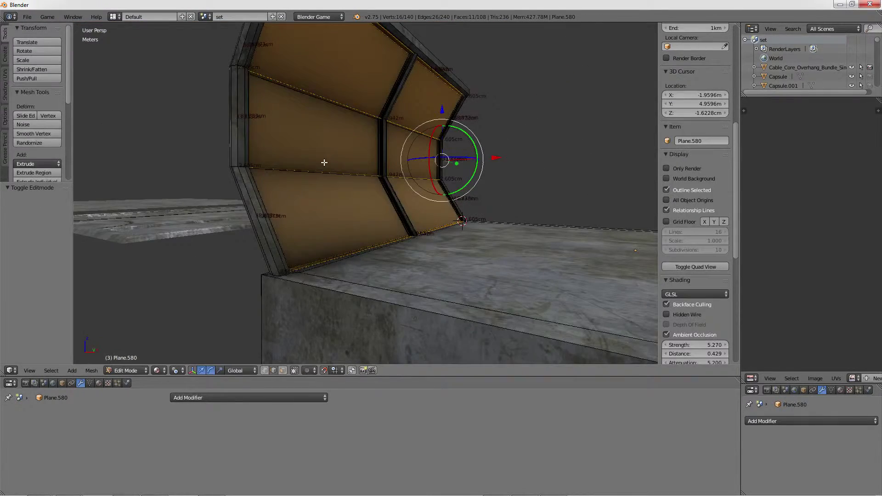
{"action": "key", "text": "ctrl+KP_Add"}
{"action": "key", "text": "w"}
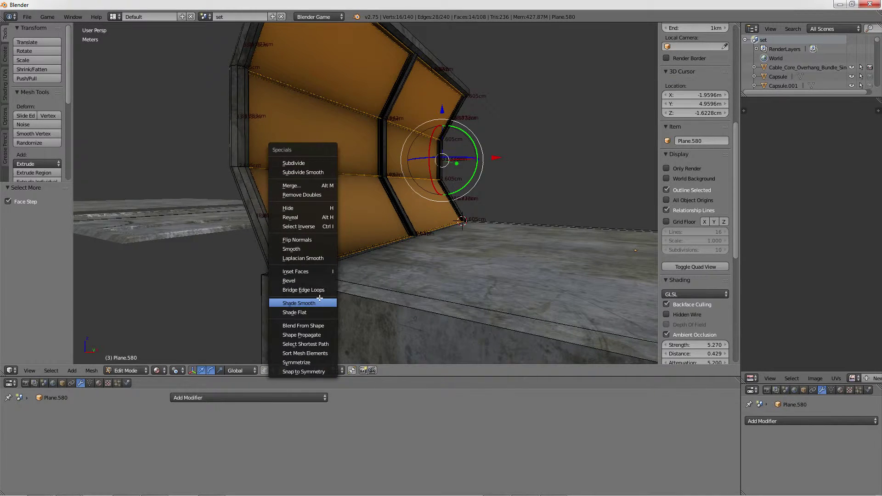
{"action": "key", "text": "u"}
{"action": "left_click", "coordinate": [506, 140]}
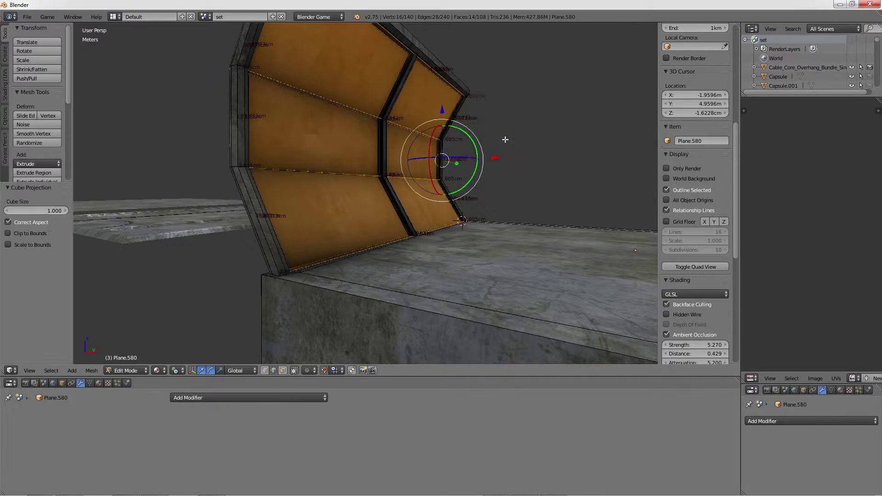
{"action": "key", "text": "Tab"}
- Select two bottom edges of the floor block Plane.580 in Edit Mode
{"action": "mouse_move", "coordinate": [453, 121]}
{"action": "middle_mouse_down"}
{"action": "mouse_move", "coordinate": [347, 178]}
{"action": "mouse_move", "coordinate": [307, 168]}
{"action": "mouse_move", "coordinate": [448, 166]}
{"action": "mouse_move", "coordinate": [450, 153]}
{"action": "mouse_move", "coordinate": [424, 159]}
{"action": "middle_mouse_up"}
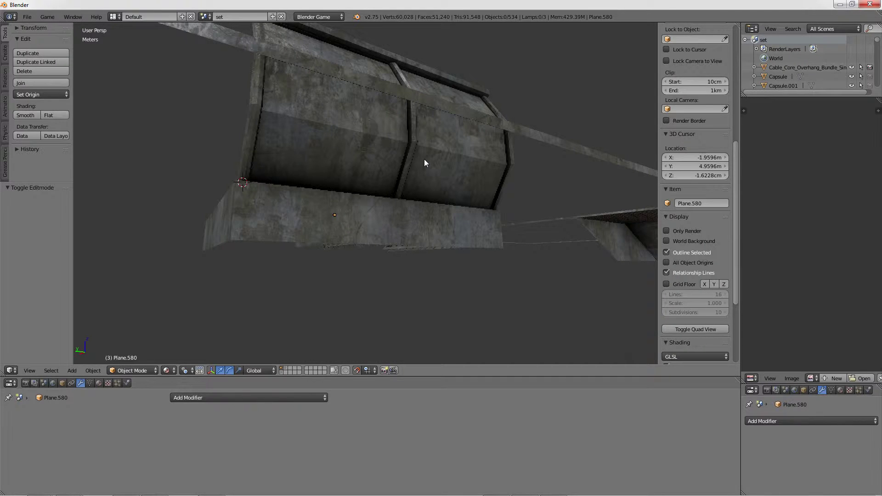
{"action": "mouse_move", "coordinate": [424, 159]}
{"action": "middle_mouse_down"}
{"action": "mouse_move", "coordinate": [428, 200]}
{"action": "mouse_move", "coordinate": [401, 202]}
{"action": "middle_mouse_up"}
{"action": "right_click", "coordinate": [401, 202]}
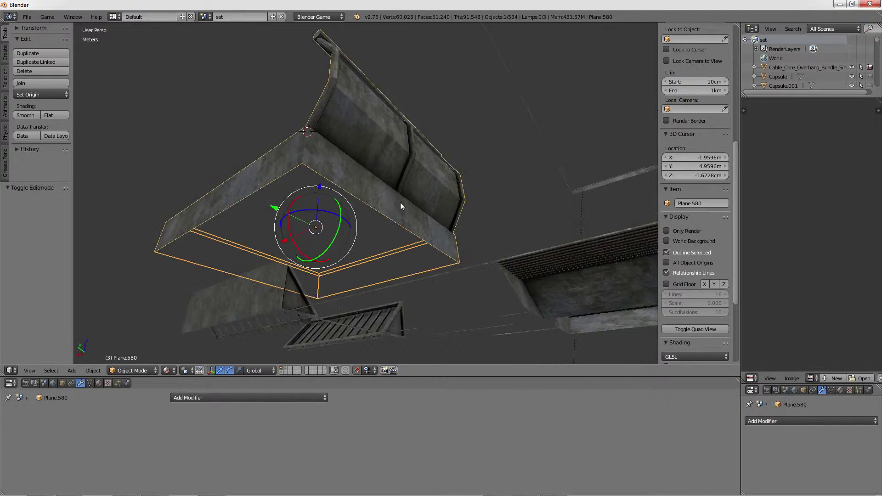
{"action": "key", "text": "Tab"}
{"action": "right_click", "coordinate": [393, 211]}
{"action": "right_click", "coordinate": [211, 267], "text": "shift"}
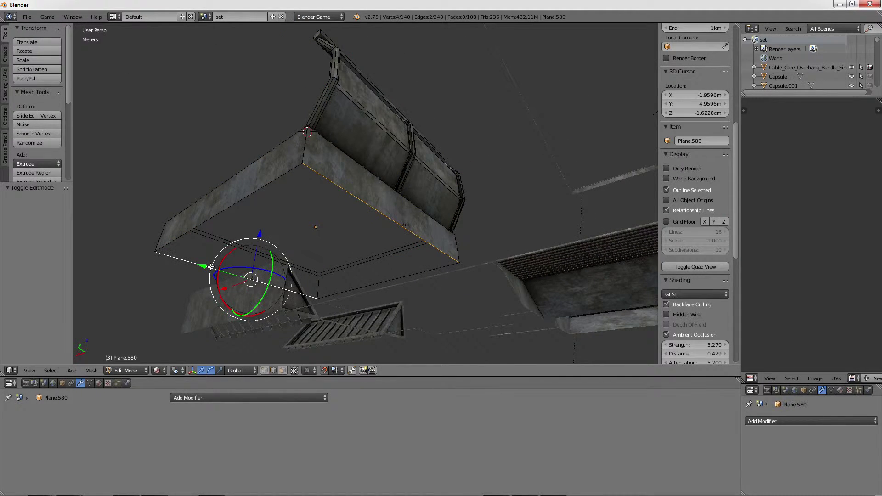
- Bevel the two bottom edges into a slanted chamfer
{"action": "middle_click_drag", "start_coordinate": [371, 197], "coordinate": [442, 183]}
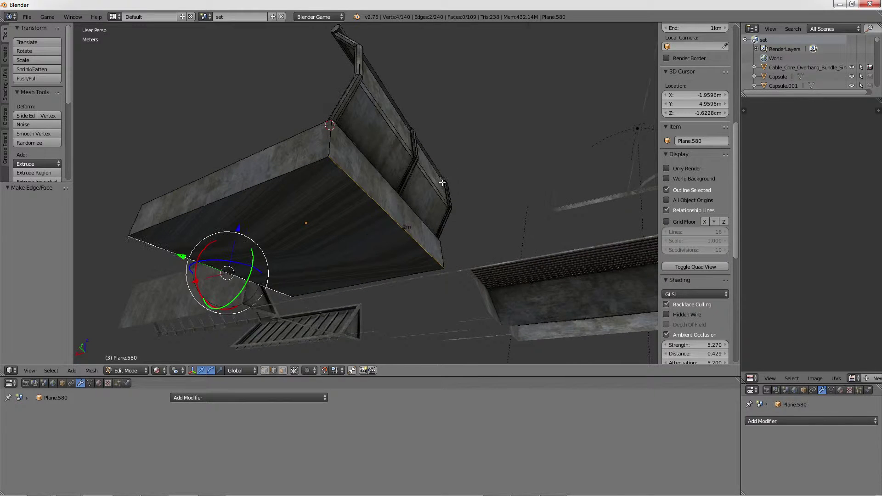
{"action": "key", "text": "ctrl+f"}
{"action": "left_click", "coordinate": [432, 237]}
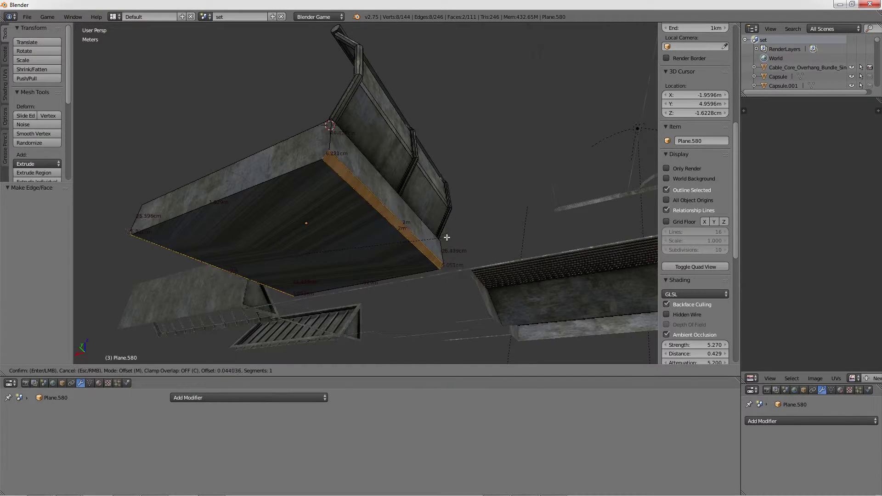
{"action": "left_click", "coordinate": [468, 238]}
{"action": "mouse_move", "coordinate": [467, 241]}
{"action": "middle_mouse_down"}
{"action": "mouse_move", "coordinate": [502, 275]}
{"action": "mouse_move", "coordinate": [440, 195]}
{"action": "mouse_move", "coordinate": [303, 208]}
{"action": "mouse_move", "coordinate": [415, 266]}
{"action": "mouse_move", "coordinate": [406, 233]}
{"action": "mouse_move", "coordinate": [544, 239]}
{"action": "mouse_move", "coordinate": [402, 210]}
{"action": "mouse_move", "coordinate": [461, 207]}
{"action": "mouse_move", "coordinate": [472, 186]}
{"action": "mouse_move", "coordinate": [464, 181]}
{"action": "mouse_move", "coordinate": [459, 193]}
{"action": "mouse_move", "coordinate": [394, 181]}
{"action": "mouse_move", "coordinate": [378, 201]}
{"action": "mouse_move", "coordinate": [403, 187]}
{"action": "middle_mouse_up"}
- Select the whole block mesh, return to Object Mode, and pick a railing edge
{"action": "key", "text": "a"}
{"action": "key", "text": "shift+s"}
{"action": "left_click", "coordinate": [484, 258]}
{"action": "key", "text": "Tab"}
{"action": "key", "text": "Tab"}
{"action": "right_click", "coordinate": [423, 183]}
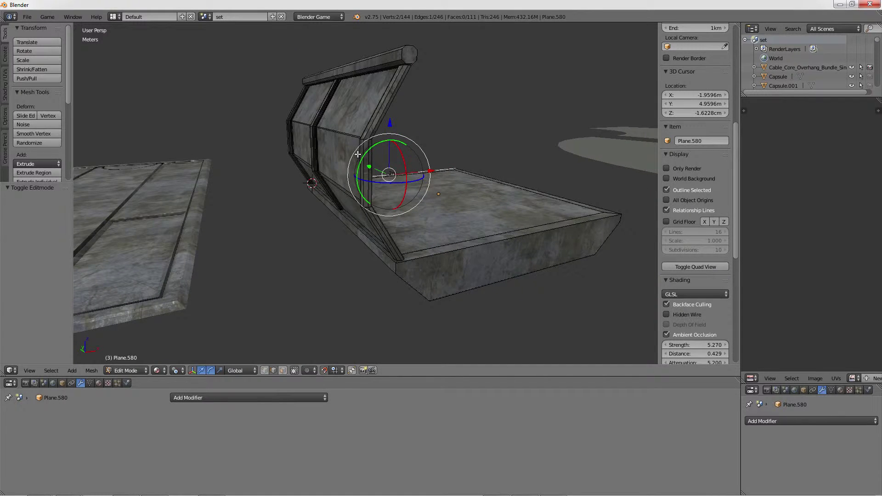
- Lower the linked octagonal cap along Z onto the wall top, then return to Object Mode
{"action": "mouse_move", "coordinate": [358, 154]}
{"action": "middle_mouse_down"}
{"action": "mouse_move", "coordinate": [349, 152]}
{"action": "mouse_move", "coordinate": [367, 171]}
{"action": "middle_mouse_up"}
{"action": "key", "text": "l"}
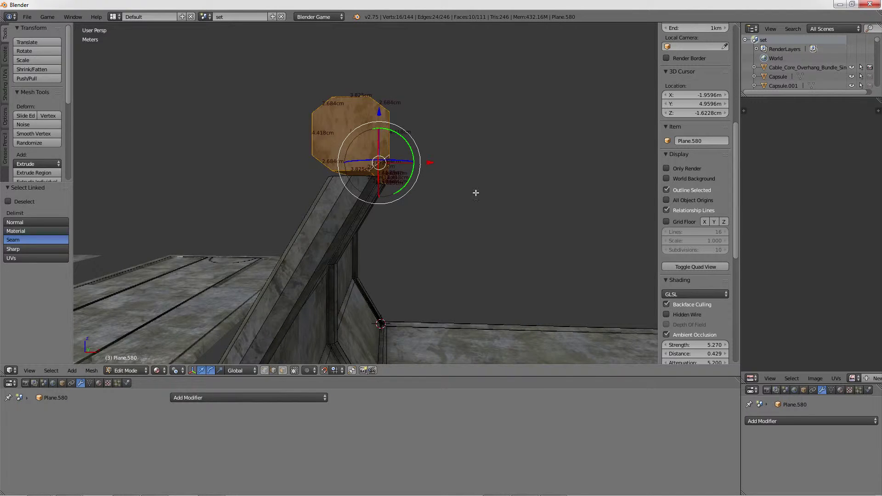
{"action": "middle_click_drag", "start_coordinate": [475, 191], "coordinate": [311, 187]}
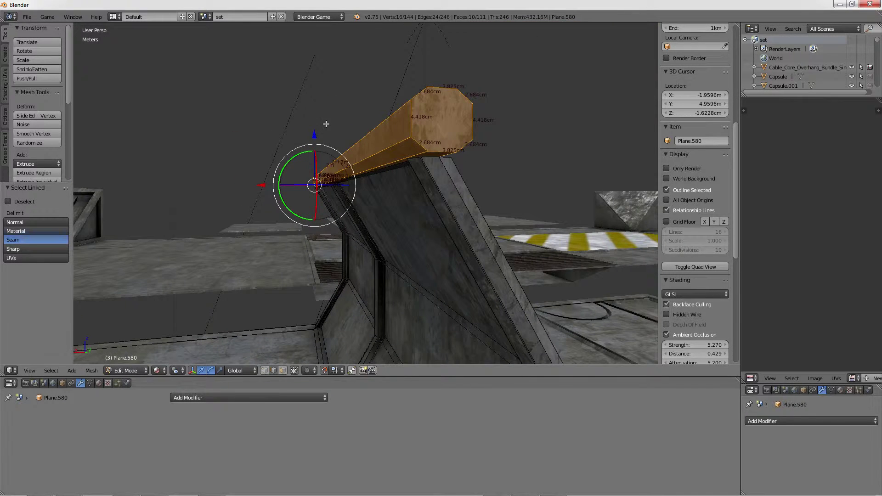
{"action": "left_click_drag", "start_coordinate": [315, 133], "coordinate": [317, 136]}
{"action": "left_click", "coordinate": [317, 136]}
{"action": "key", "text": "Tab"}
{"action": "key", "text": "a"}
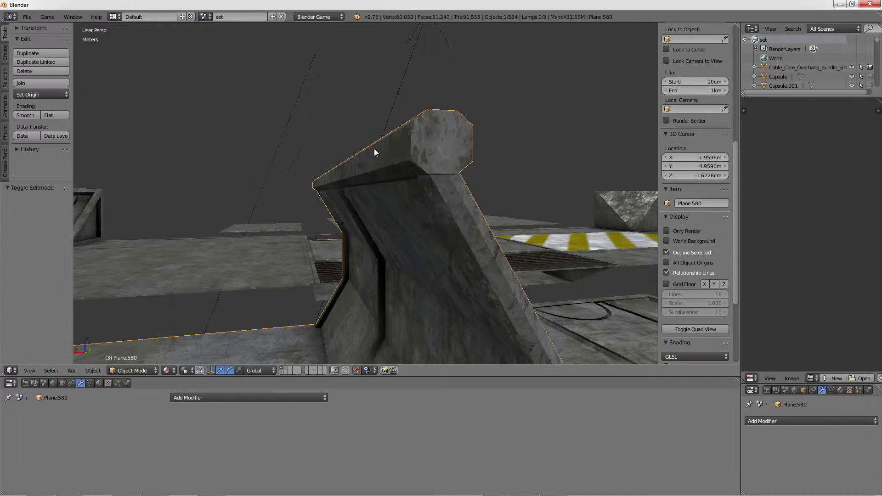
{"action": "mouse_move", "coordinate": [374, 148]}
{"action": "middle_mouse_down"}
{"action": "mouse_move", "coordinate": [429, 172]}
{"action": "mouse_move", "coordinate": [302, 193]}
{"action": "mouse_move", "coordinate": [472, 193]}
{"action": "mouse_move", "coordinate": [393, 183]}
{"action": "mouse_move", "coordinate": [433, 182]}
{"action": "mouse_move", "coordinate": [457, 159]}
{"action": "mouse_move", "coordinate": [537, 154]}
{"action": "mouse_move", "coordinate": [354, 198]}
{"action": "mouse_move", "coordinate": [398, 213]}
{"action": "middle_mouse_up"}
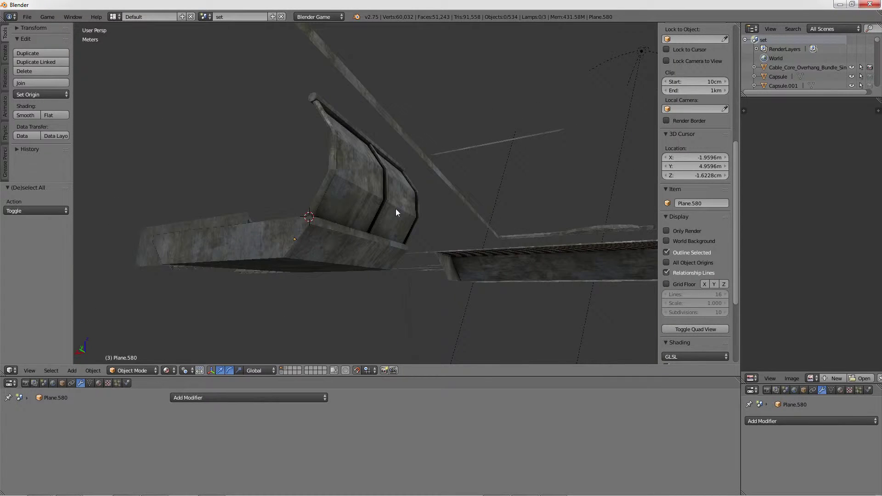
- Select the wall's linked mesh in Edit Mode and hide everything else
{"action": "scroll", "coordinate": [398, 212], "scroll_direction": "up", "scroll_amount": 5}
{"action": "middle_click_drag", "start_coordinate": [398, 172], "coordinate": [272, 156]}
{"action": "right_click", "coordinate": [403, 161]}
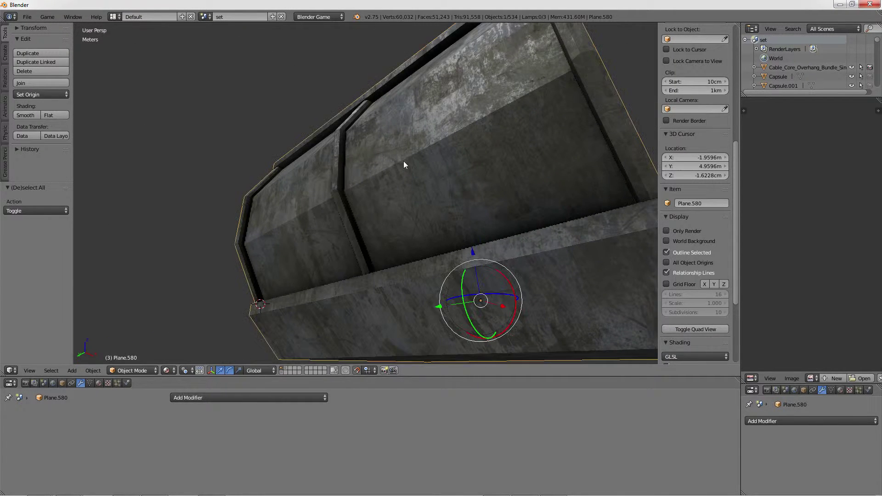
{"action": "key", "text": "Tab"}
{"action": "mouse_move", "coordinate": [436, 178]}
{"action": "middle_mouse_down"}
{"action": "mouse_move", "coordinate": [361, 183]}
{"action": "mouse_move", "coordinate": [375, 198]}
{"action": "middle_mouse_up"}
{"action": "right_click", "coordinate": [376, 198]}
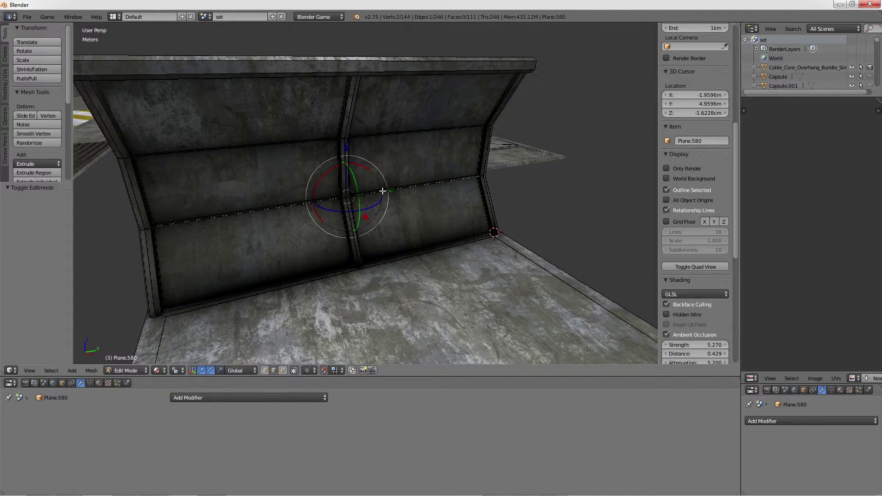
{"action": "key", "text": "l"}
{"action": "key", "text": "shift+h"}
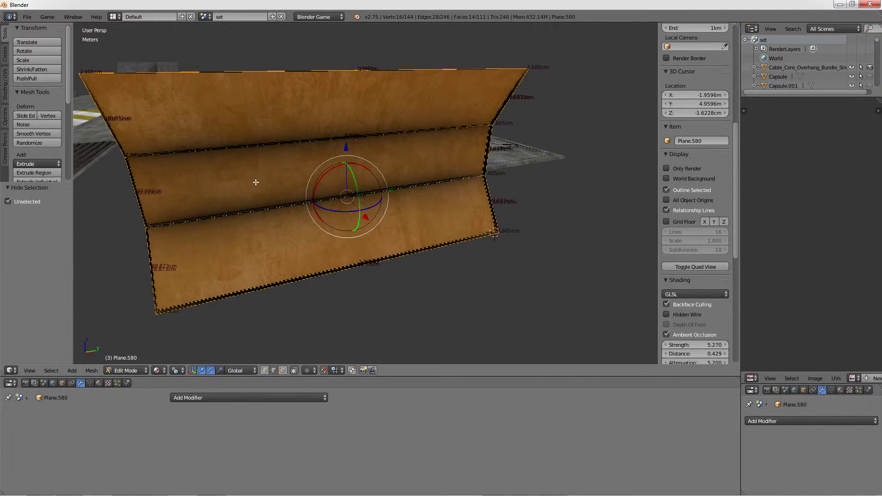
- Delete the wall's thin rim faces and three connected inner faces
{"action": "middle_click_drag", "start_coordinate": [254, 180], "coordinate": [354, 153]}
{"action": "left_click", "coordinate": [283, 370]}
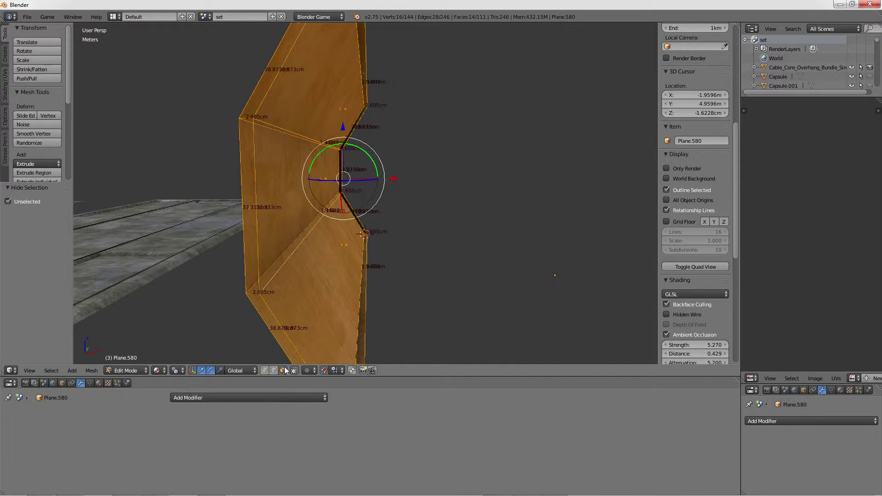
{"action": "right_click", "coordinate": [245, 120], "text": "alt"}
{"action": "key", "text": "x"}
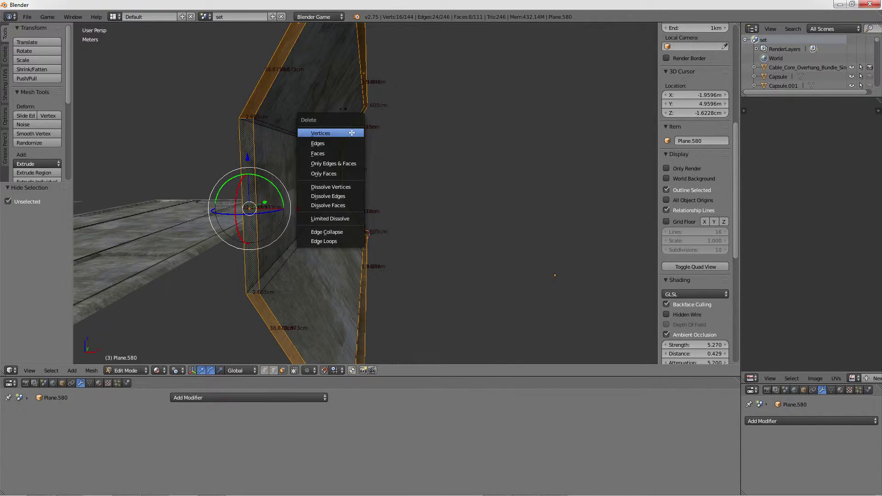
{"action": "left_click", "coordinate": [351, 153]}
{"action": "right_click", "coordinate": [243, 147]}
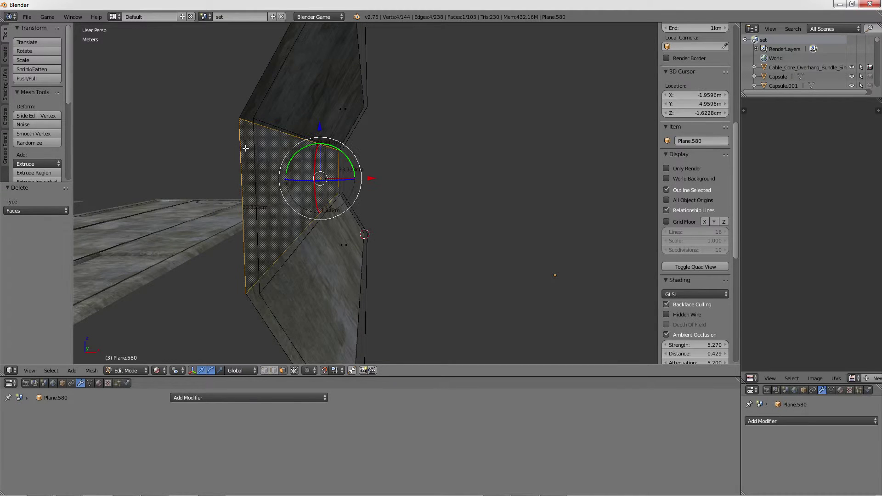
{"action": "key", "text": "ctrl+l"}
{"action": "key", "text": "x"}
{"action": "left_click", "coordinate": [245, 144]}
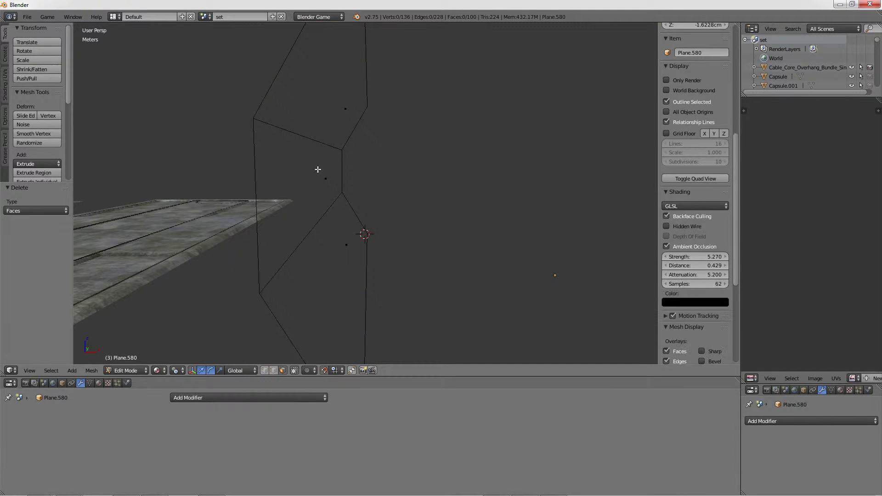
- Recalculate the three-section panel's normals to point inward
{"action": "right_click", "coordinate": [313, 184]}
{"action": "key", "text": "ctrl+l"}
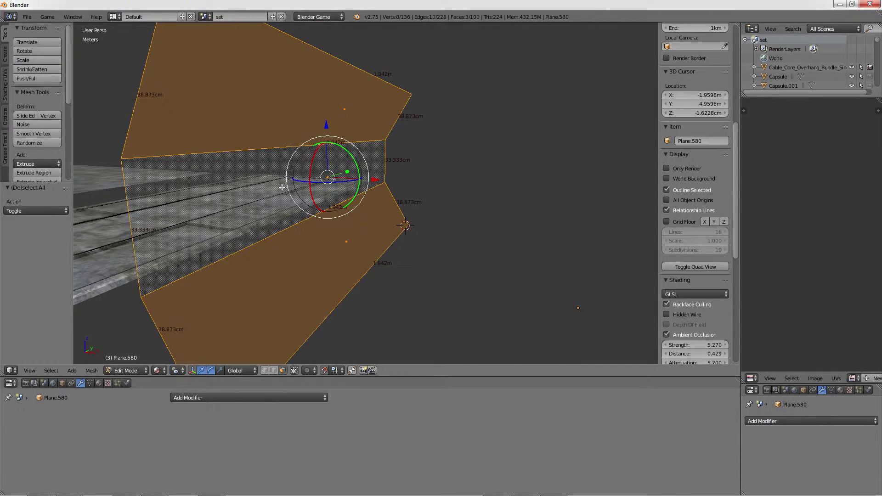
{"action": "key", "text": "ctrl+n"}
{"action": "key", "text": "ctrl+shift+n"}
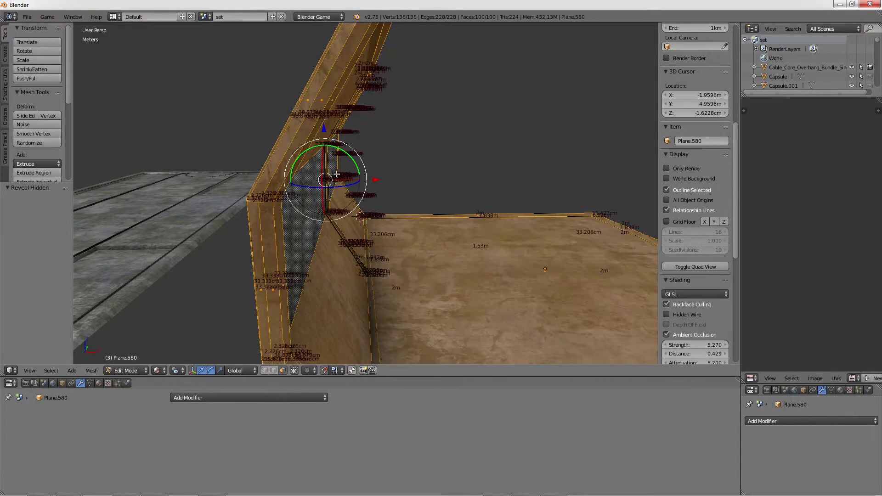
{"action": "key", "text": "l"}
- Nudge the panel -1.552 cm along X and separate it into Plane.581
{"action": "mouse_move", "coordinate": [289, 221]}
{"action": "middle_mouse_down"}
{"action": "mouse_move", "coordinate": [348, 176]}
{"action": "mouse_move", "coordinate": [387, 171]}
{"action": "middle_mouse_up"}
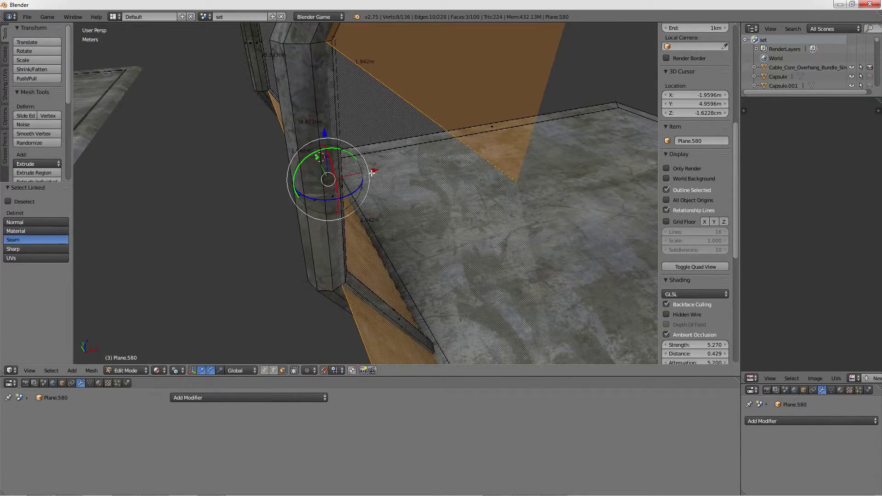
{"action": "left_click_drag", "start_coordinate": [373, 172], "coordinate": [360, 179]}
{"action": "mouse_move", "coordinate": [361, 179]}
{"action": "middle_mouse_down"}
{"action": "mouse_move", "coordinate": [342, 142]}
{"action": "mouse_move", "coordinate": [311, 150]}
{"action": "middle_mouse_up"}
{"action": "key", "text": "x"}
{"action": "left_click", "coordinate": [311, 150]}
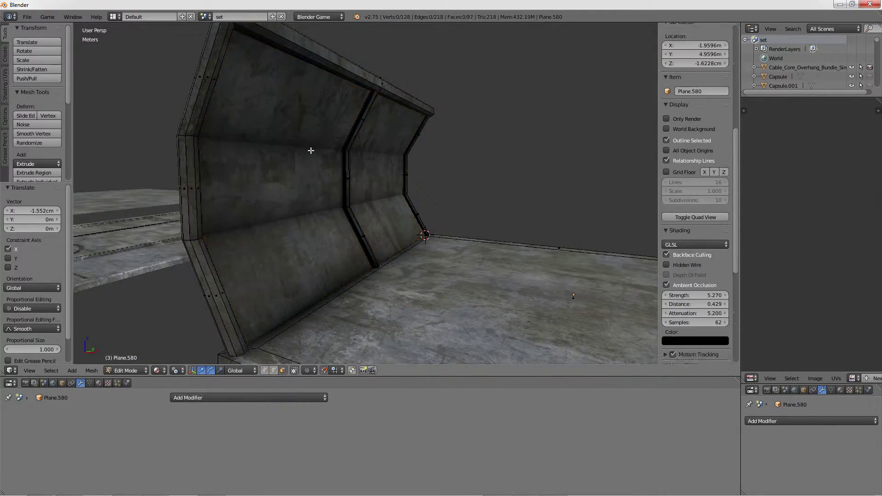
{"action": "key", "text": "Tab"}
- Add a Solidify modifier to the separated panel Plane.581
{"action": "right_click", "coordinate": [290, 246]}
{"action": "key", "text": "Tab"}
{"action": "middle_click_drag", "start_coordinate": [315, 181], "coordinate": [342, 186]}
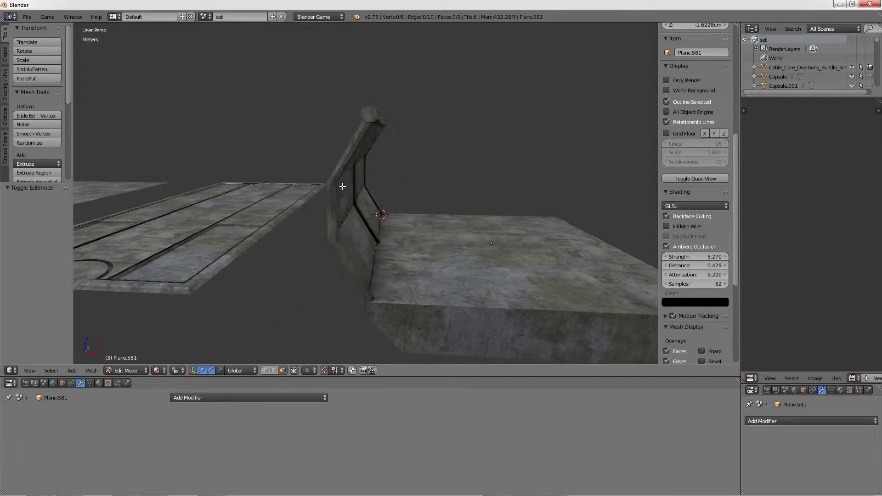
{"action": "key", "text": "a"}
{"action": "scroll", "coordinate": [342, 186], "scroll_direction": "up", "scroll_amount": 3}
{"action": "scroll", "coordinate": [342, 186], "scroll_direction": "up", "scroll_amount": 3}
{"action": "left_click", "coordinate": [248, 398]}
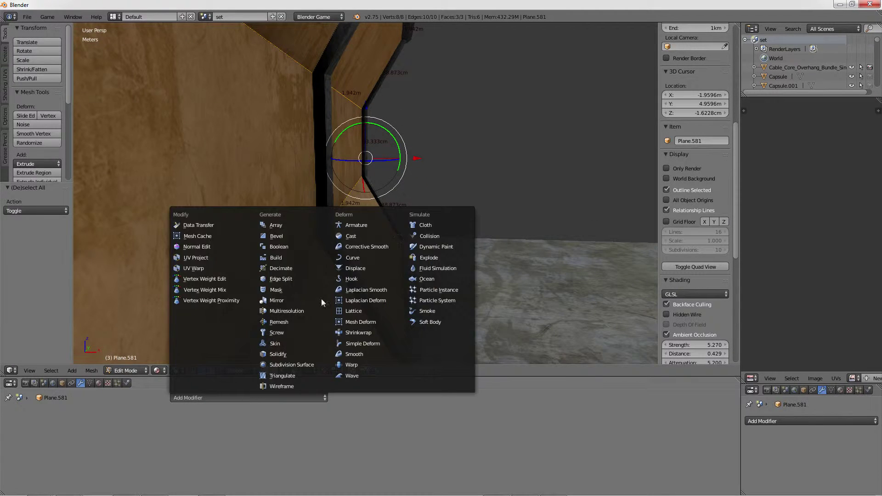
{"action": "left_click", "coordinate": [293, 354]}
- Set the Solidify offset to 0 and thickness to 2cm
{"action": "mouse_move", "coordinate": [321, 197]}
{"action": "middle_mouse_down"}
{"action": "mouse_move", "coordinate": [340, 174]}
{"action": "mouse_move", "coordinate": [344, 204]}
{"action": "middle_mouse_up"}
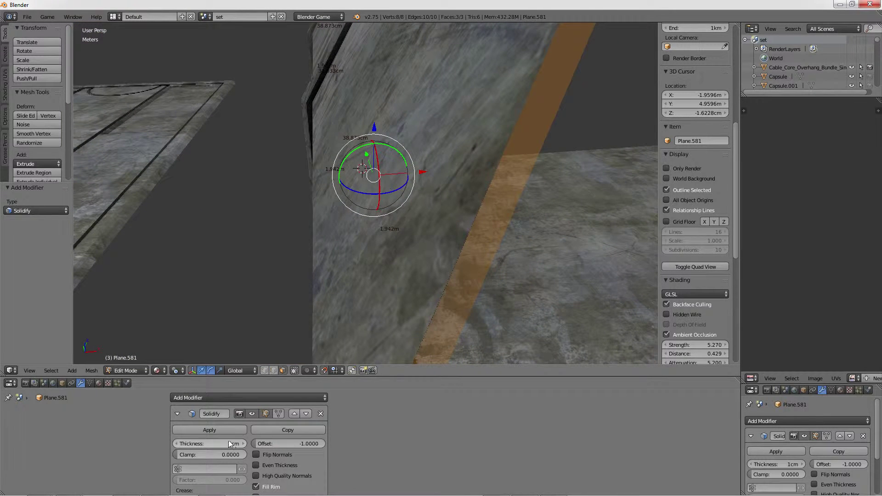
{"action": "left_click", "coordinate": [256, 443]}
{"action": "type", "text": "0.0000"}
{"action": "key", "text": "Return"}
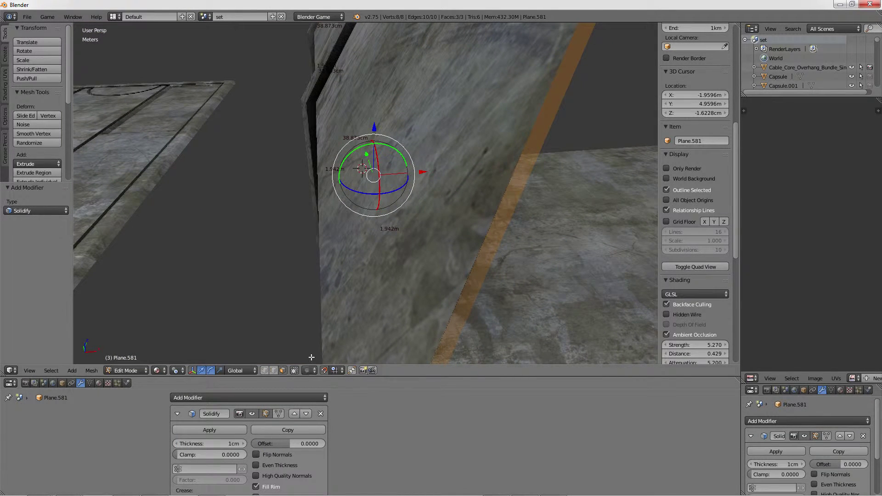
{"action": "left_click", "coordinate": [243, 443]}
{"action": "mouse_move", "coordinate": [414, 253]}
{"action": "middle_mouse_down"}
{"action": "mouse_move", "coordinate": [310, 234]}
{"action": "mouse_move", "coordinate": [346, 240]}
{"action": "mouse_move", "coordinate": [394, 197]}
{"action": "mouse_move", "coordinate": [450, 209]}
{"action": "middle_mouse_up"}
- Isolate Plane.581 by hiding all other objects
{"action": "key", "text": "Tab"}
{"action": "key", "text": "ctrl+Up"}
{"action": "key", "text": "Tab"}
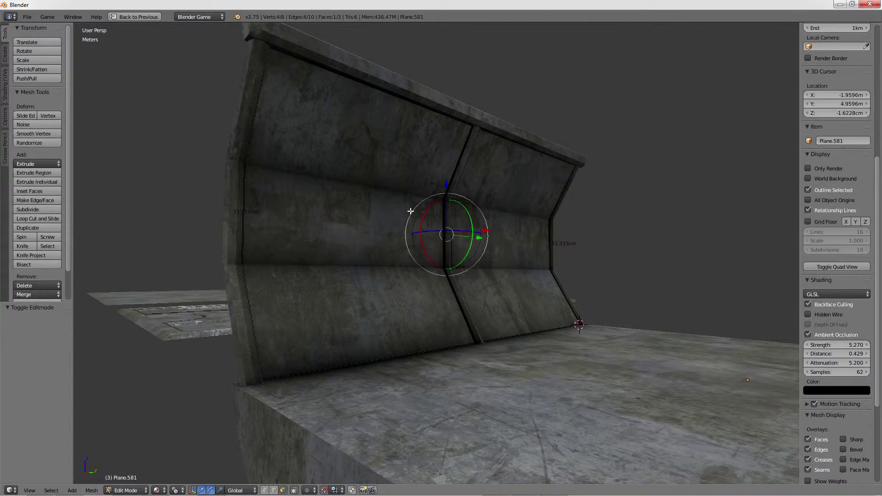
{"action": "key", "text": "ctrl+Up"}
{"action": "key", "text": "ctrl+Up"}
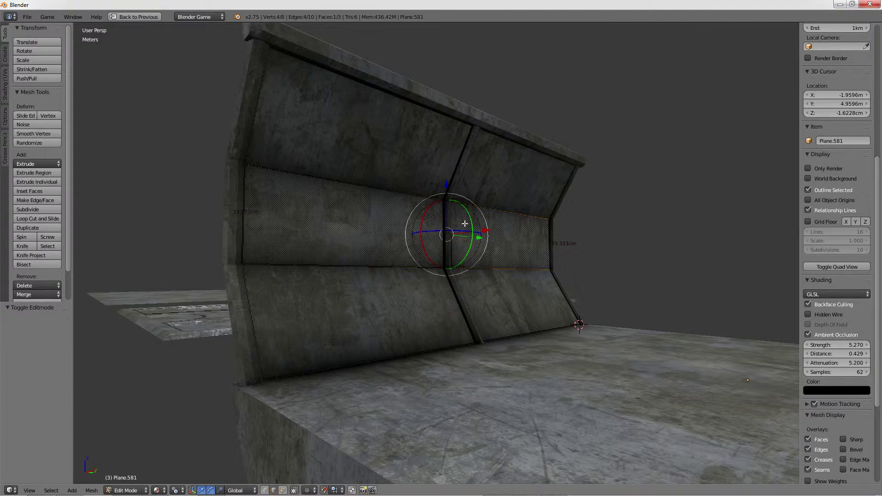
{"action": "middle_click_drag", "start_coordinate": [443, 221], "coordinate": [547, 222]}
{"action": "key", "text": "a"}
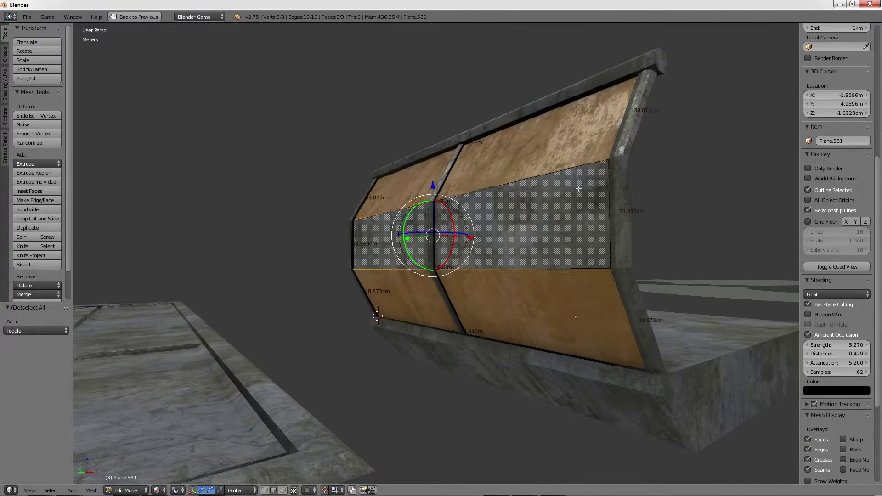
{"action": "scroll", "coordinate": [549, 216], "scroll_direction": "up", "scroll_amount": 2}
{"action": "key", "text": "Tab"}
{"action": "key", "text": "shift+h"}
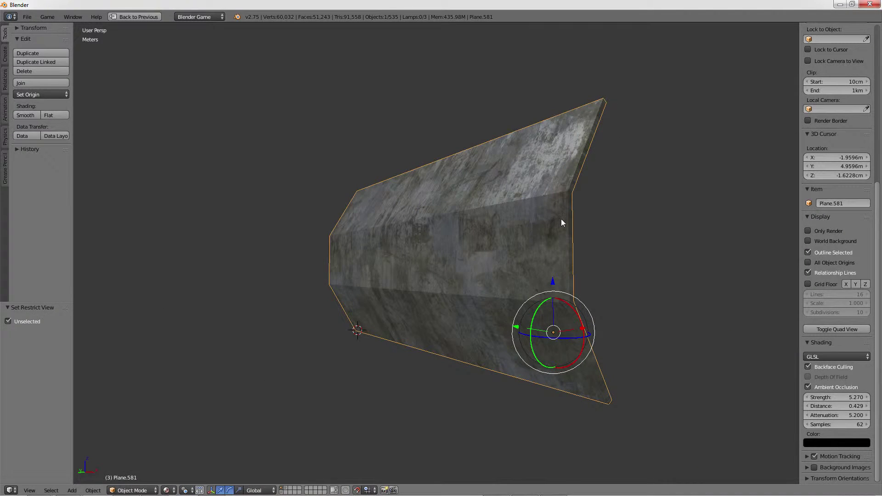
{"action": "left_click", "coordinate": [561, 219]}
- Subdivide the strips once via three selected side edges
{"action": "key", "text": "Tab"}
{"action": "right_click", "coordinate": [573, 236]}
{"action": "right_click", "coordinate": [580, 163], "text": "shift"}
{"action": "right_click", "coordinate": [573, 336], "text": "shift"}
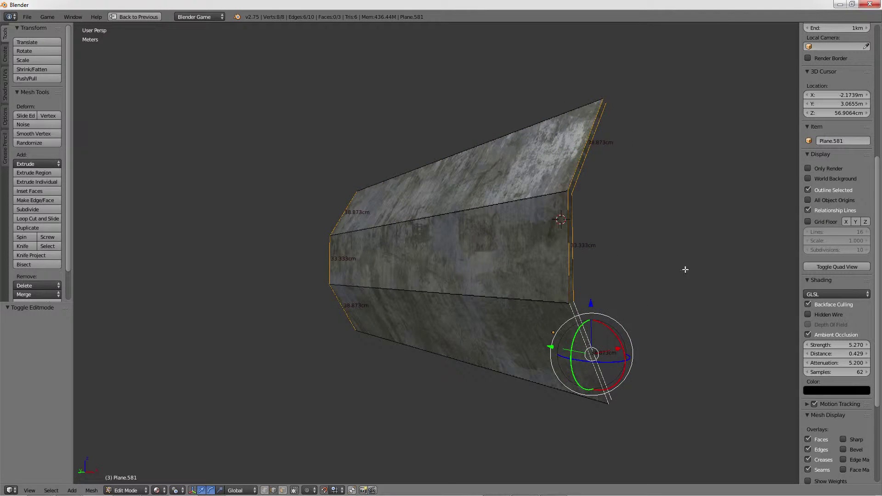
{"action": "key", "text": "w"}
{"action": "left_click", "coordinate": [653, 296]}
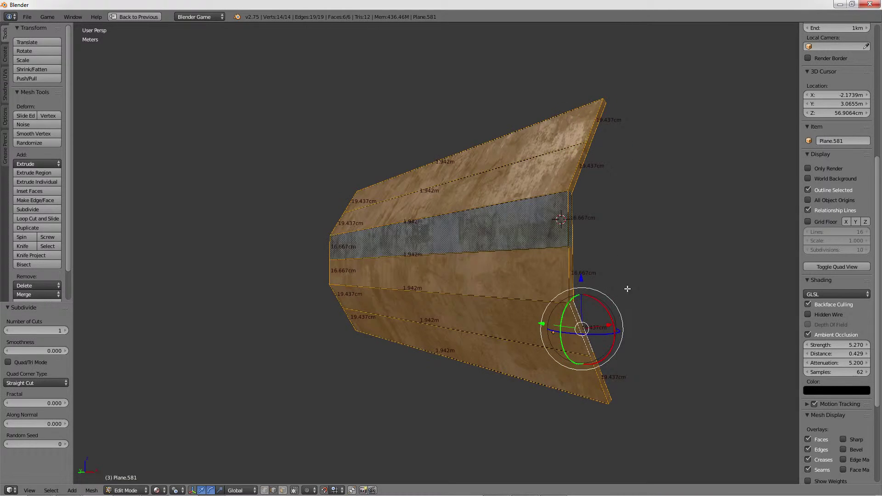
- Raise the panel strip subdivision to 2 cuts, then undo it
{"action": "left_click", "coordinate": [66, 331]}
{"action": "right_click", "coordinate": [556, 339]}
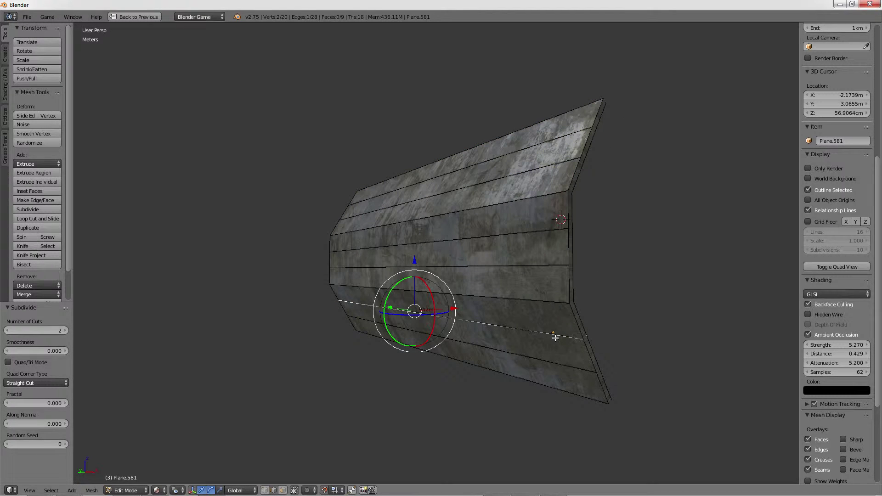
{"action": "key", "text": "a"}
{"action": "key", "text": "a"}
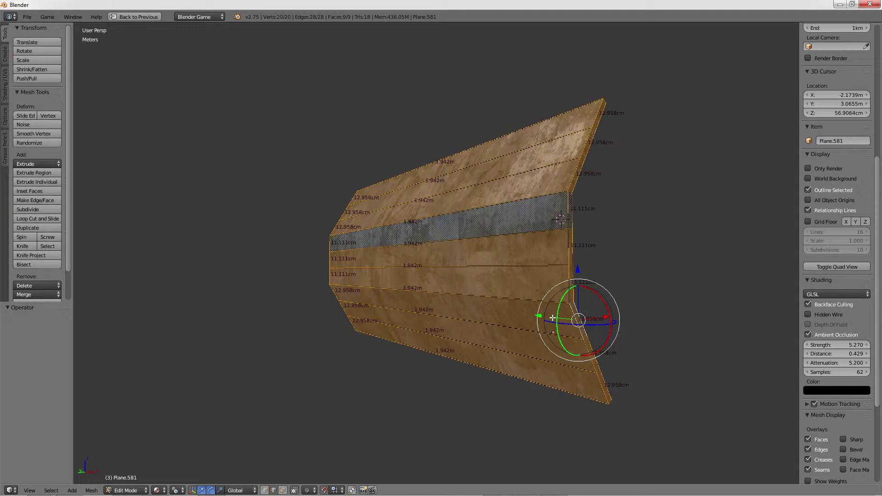
{"action": "key", "text": "ctrl+z"}
- Re-subdivide the strips with 2 cuts, test Fractal and Along Normal, then undo the subdivision
{"action": "key", "text": "w"}
{"action": "left_click", "coordinate": [588, 235]}
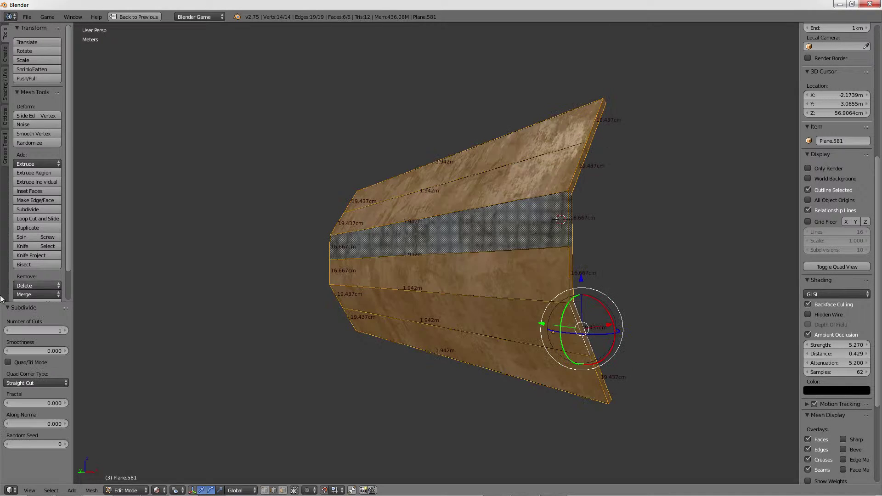
{"action": "left_click", "coordinate": [65, 331]}
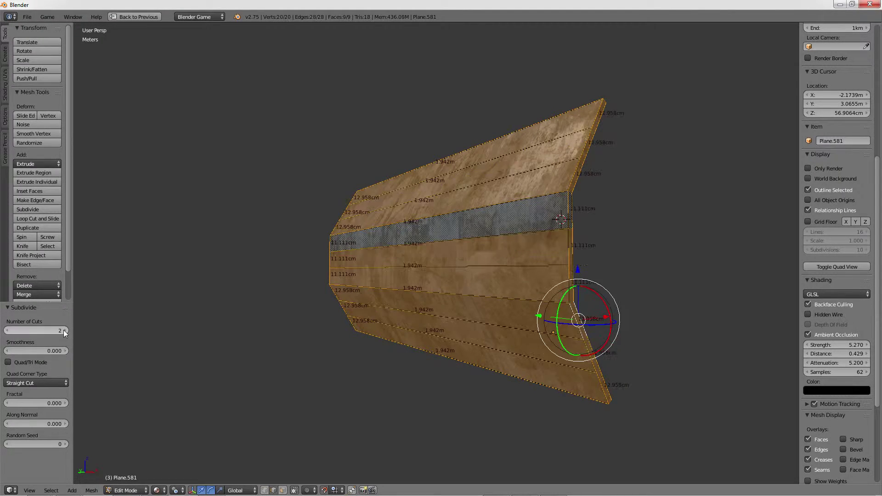
{"action": "mouse_move", "coordinate": [70, 403]}
{"action": "left_mouse_down"}
{"action": "mouse_move", "coordinate": [106, 403]}
{"action": "mouse_move", "coordinate": [28, 403]}
{"action": "mouse_move", "coordinate": [92, 423]}
{"action": "left_mouse_up"}
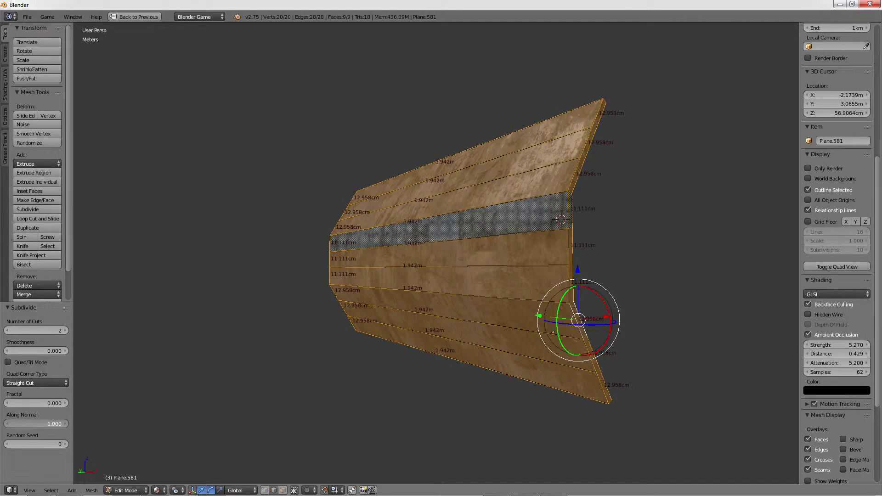
{"action": "mouse_move", "coordinate": [46, 351]}
{"action": "left_mouse_down"}
{"action": "mouse_move", "coordinate": [101, 351]}
{"action": "mouse_move", "coordinate": [28, 350]}
{"action": "left_mouse_up"}
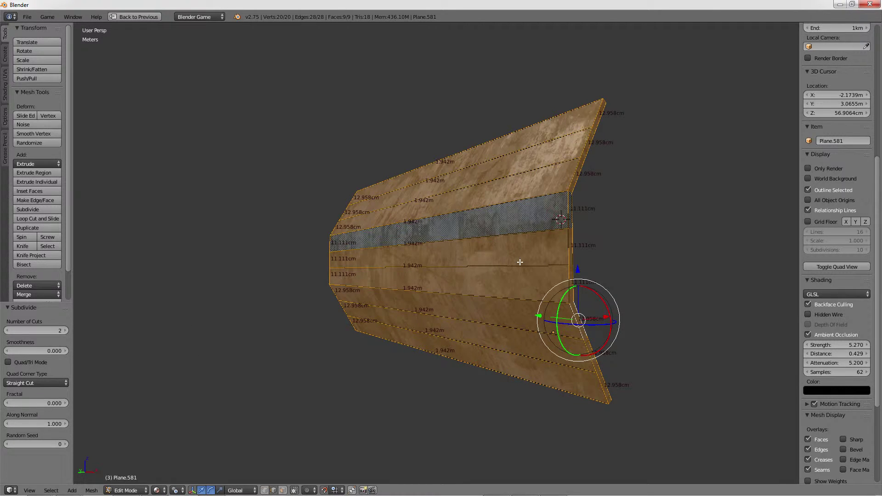
{"action": "key", "text": "ctrl+z"}
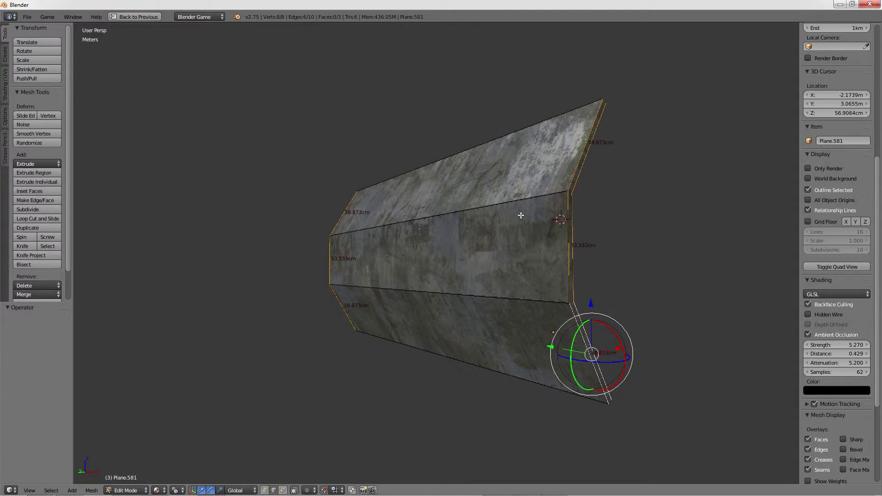
- Select the two fold edges and try a bevel on them, then cancel it
{"action": "right_click", "coordinate": [520, 215]}
{"action": "right_click", "coordinate": [527, 303]}
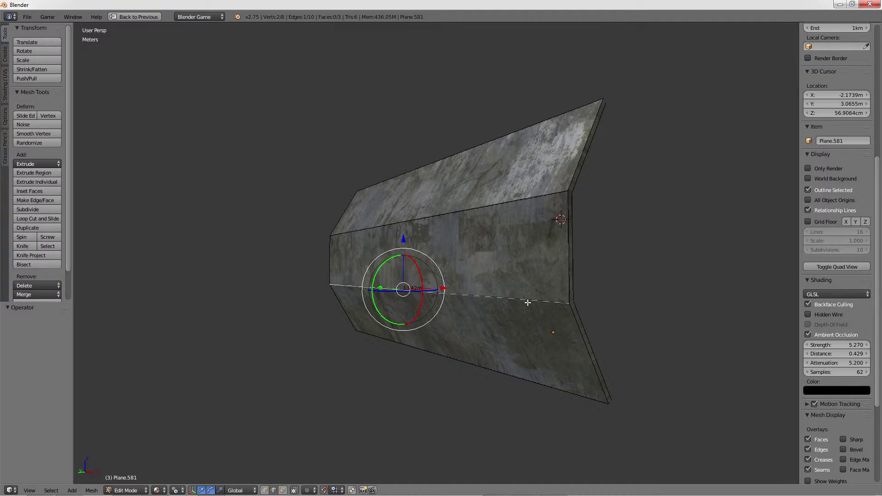
{"action": "right_click", "coordinate": [528, 204], "text": "shift"}
{"action": "key", "text": "w"}
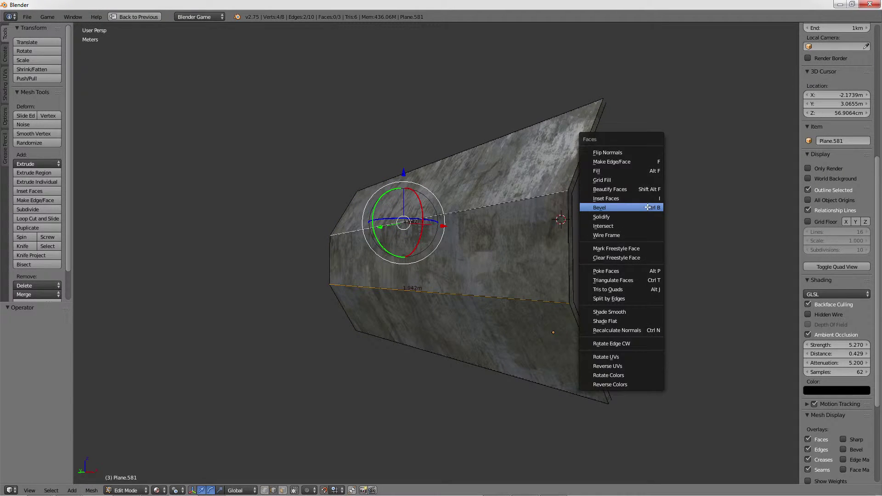
{"action": "left_click", "coordinate": [649, 208]}
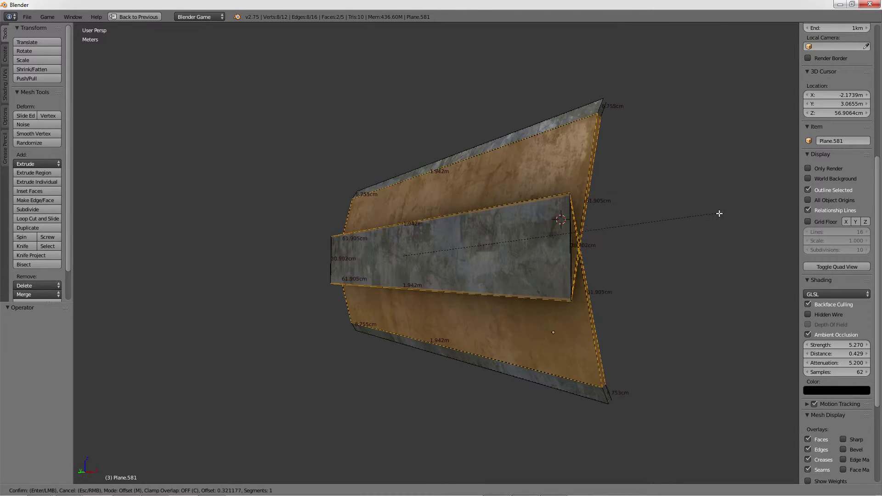
{"action": "key", "text": "Escape"}
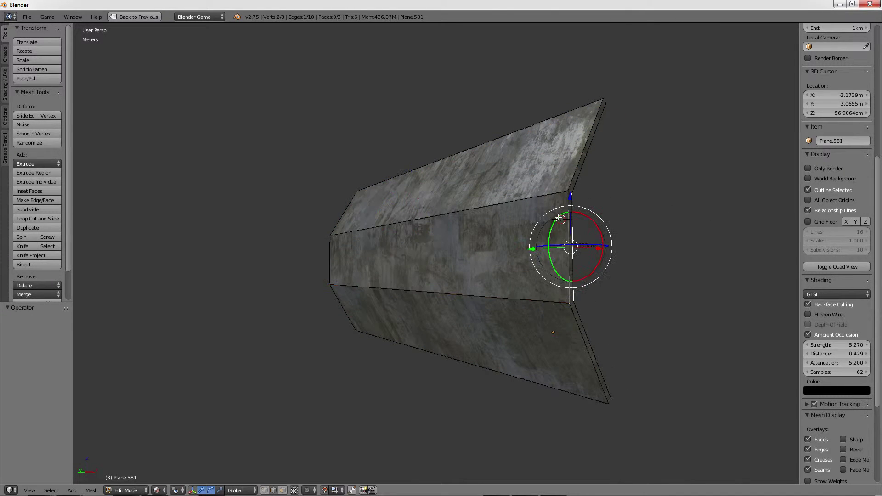
- Subdivide the whole panel mesh with 2 cuts
{"action": "key", "text": "a"}
{"action": "key", "text": "w"}
{"action": "left_click", "coordinate": [701, 235]}
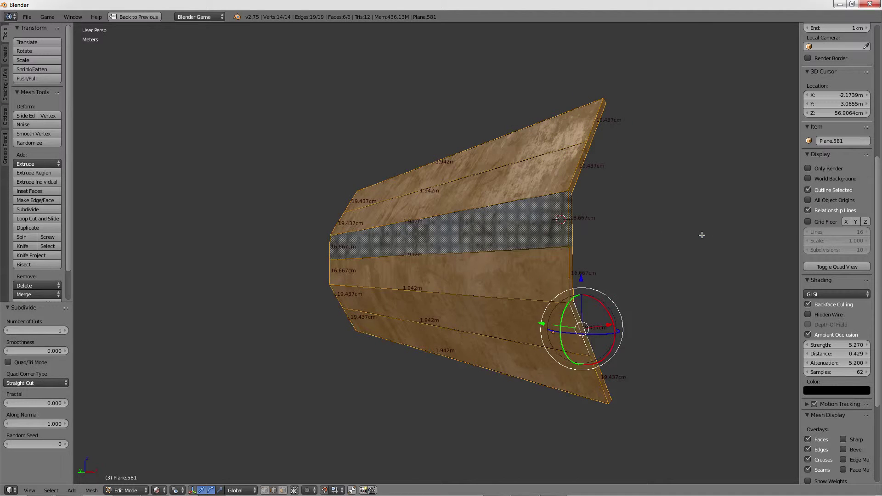
{"action": "left_click", "coordinate": [65, 331]}
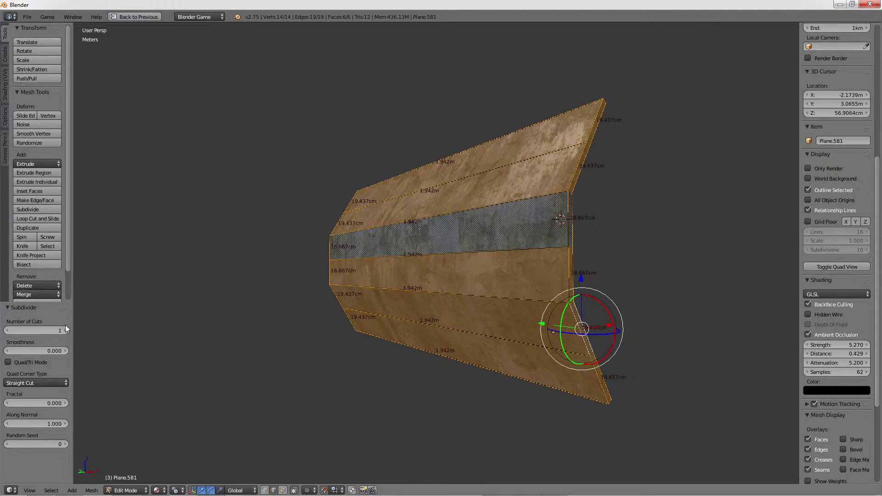
- Edge-slide three of the new edge loops toward the folds
{"action": "right_click", "coordinate": [520, 270]}
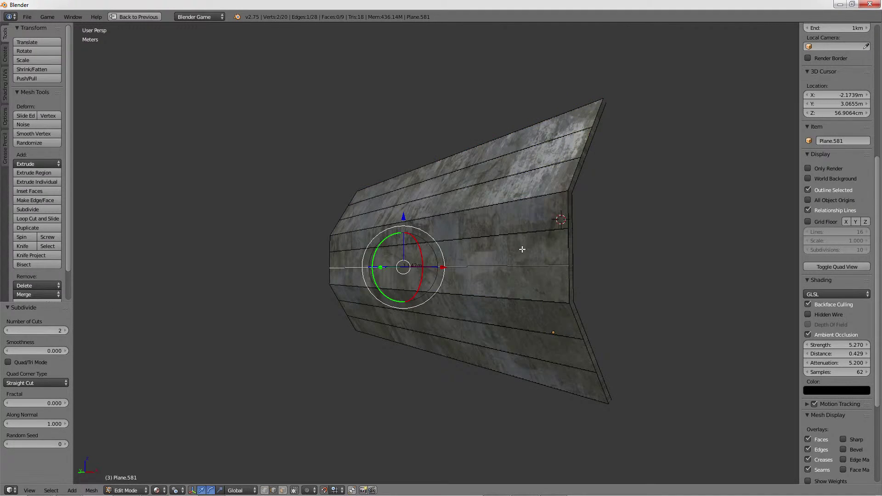
{"action": "right_click", "coordinate": [552, 351], "text": "shift"}
{"action": "right_click", "coordinate": [546, 169], "text": "shift"}
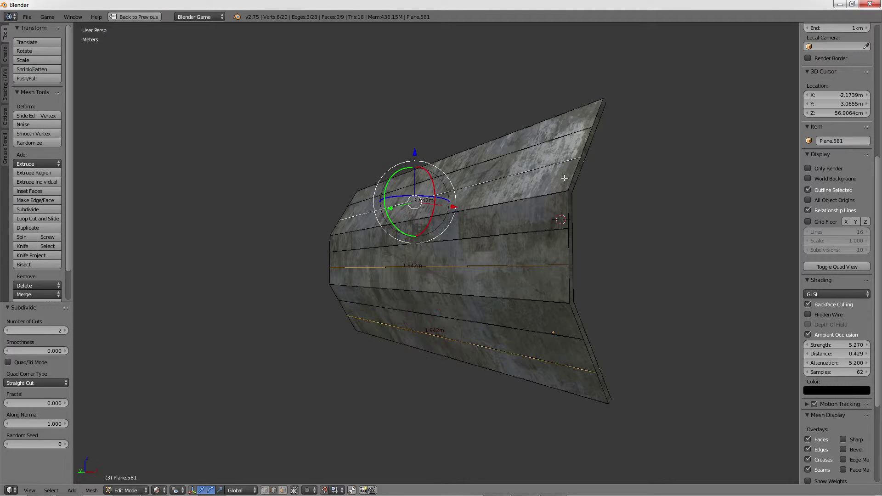
{"action": "key", "text": "g"}
{"action": "key", "text": "g"}
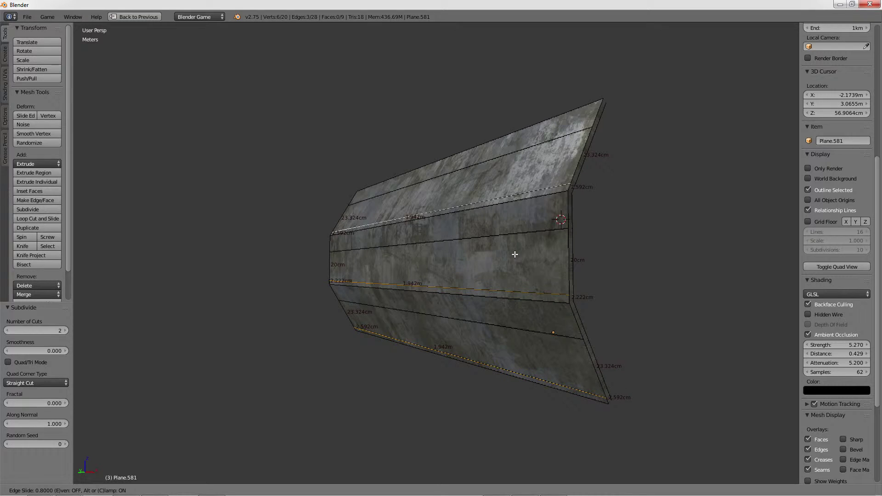
{"action": "left_click", "coordinate": [515, 254]}
- Slide three more edge loops up against the folds by 0.8
{"action": "right_click", "coordinate": [545, 231], "text": "alt"}
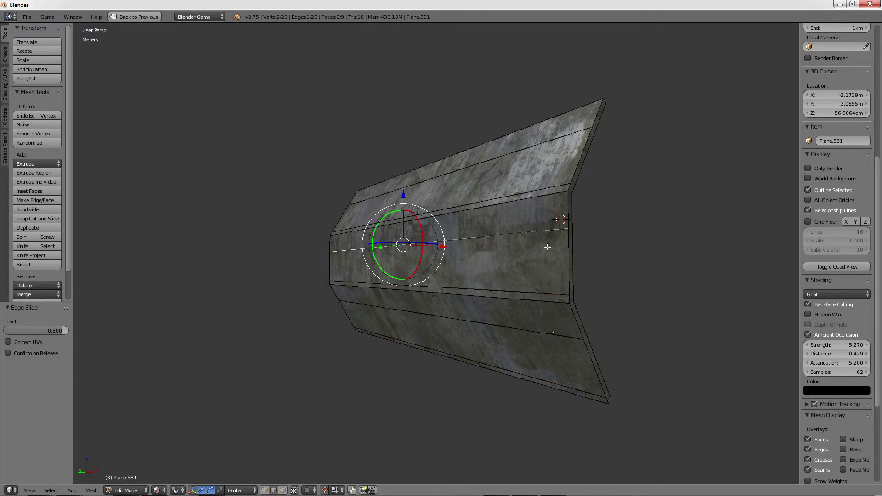
{"action": "right_click", "coordinate": [544, 338], "text": "alt+shift"}
{"action": "right_click", "coordinate": [564, 192], "text": "alt+shift"}
{"action": "key", "text": "g"}
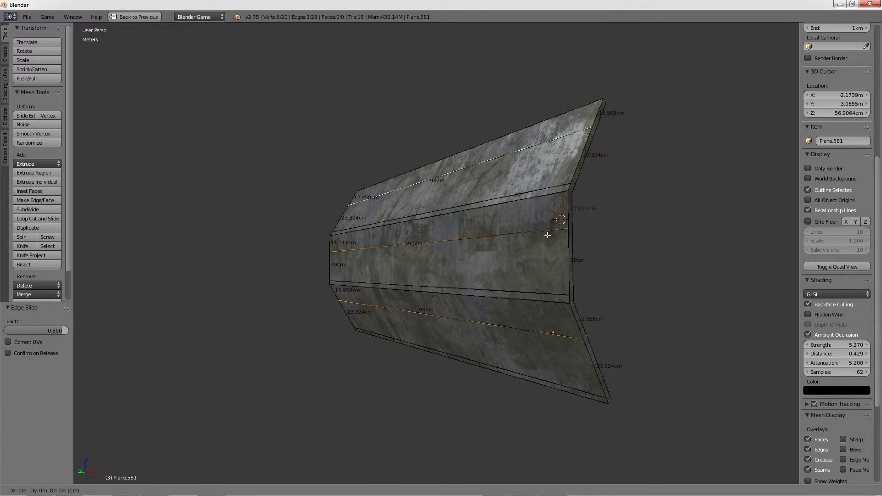
{"action": "key", "text": "Escape"}
{"action": "key", "text": "g"}
{"action": "key", "text": "g"}
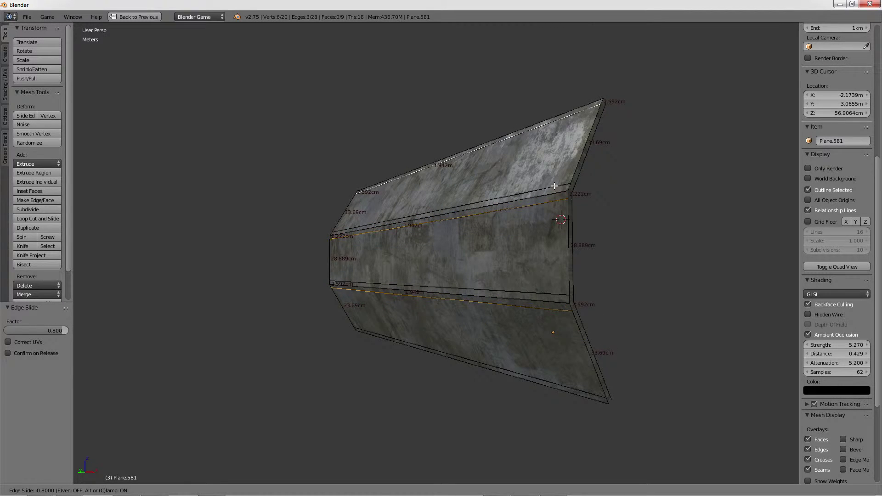
{"action": "left_click", "coordinate": [554, 186]}
- Delete the edges of the thin strip loops between the sections
{"action": "right_click", "coordinate": [555, 295], "text": "alt"}
{"action": "right_click", "coordinate": [589, 404], "text": "alt"}
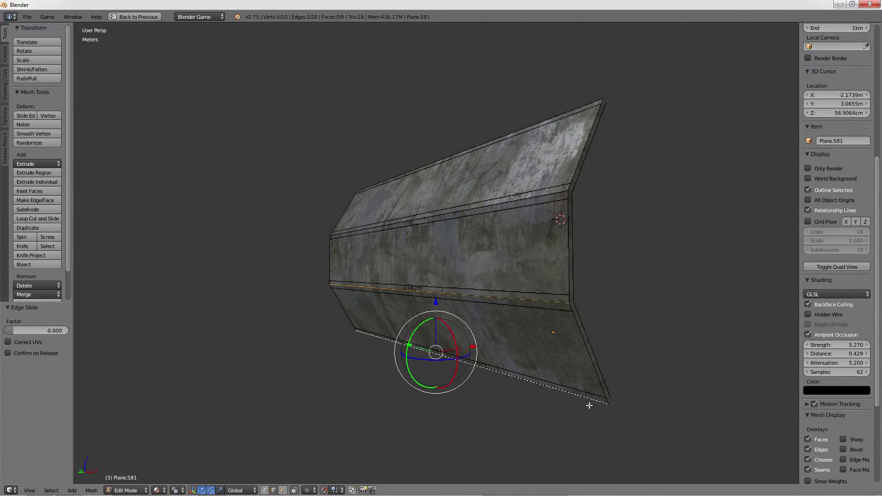
{"action": "right_click", "coordinate": [510, 198], "text": "alt+shift"}
{"action": "right_click", "coordinate": [561, 109], "text": "alt+shift"}
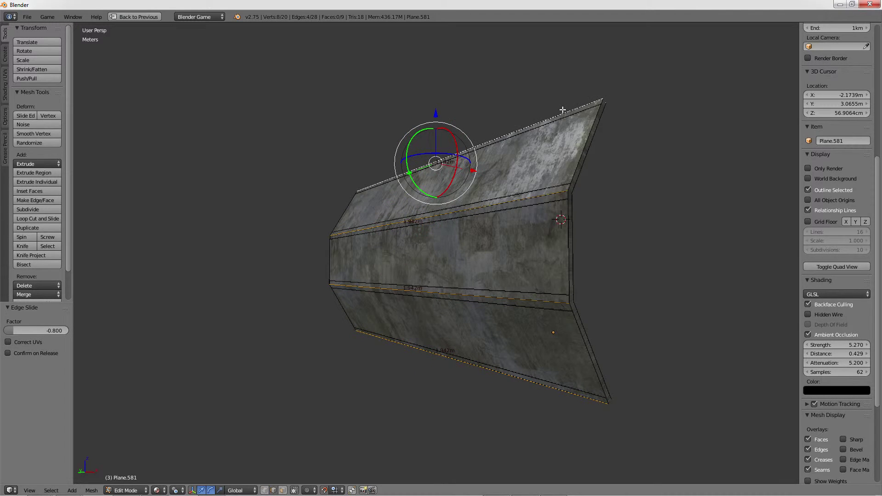
{"action": "key", "text": "x"}
{"action": "left_click", "coordinate": [561, 100]}
- Inspect the panel side-on, toggling in and out of edit mode
{"action": "key", "text": "Tab"}
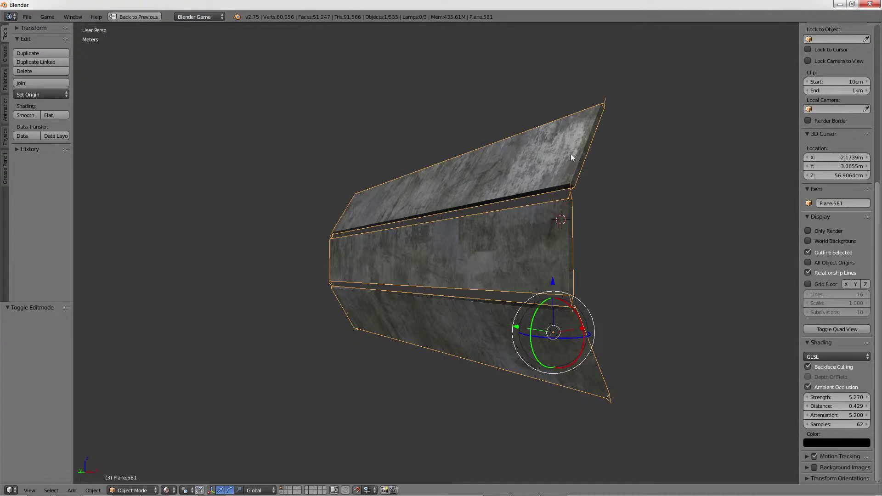
{"action": "key", "text": "Tab"}
{"action": "mouse_move", "coordinate": [604, 193]}
{"action": "middle_mouse_down"}
{"action": "mouse_move", "coordinate": [545, 201]}
{"action": "mouse_move", "coordinate": [585, 210]}
{"action": "mouse_move", "coordinate": [477, 236]}
{"action": "middle_mouse_up"}
{"action": "scroll", "coordinate": [636, 207], "scroll_direction": "up", "scroll_amount": 5}
{"action": "key", "text": "Tab"}
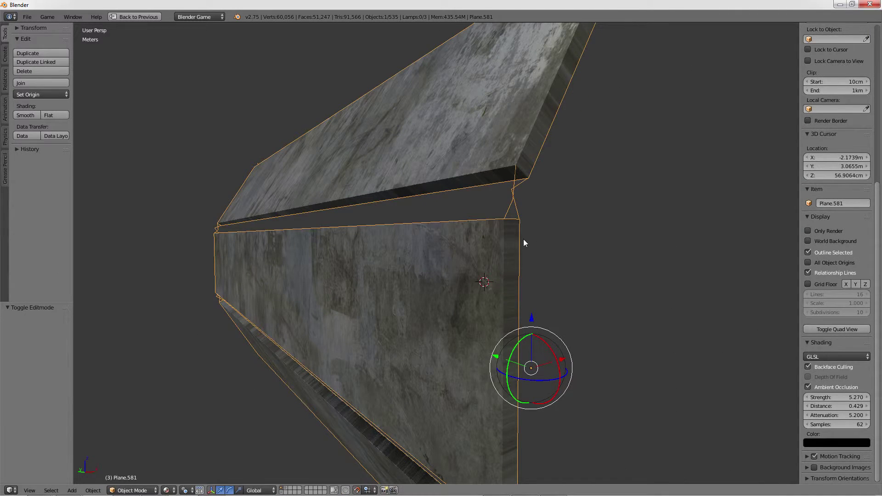
{"action": "key", "text": "Tab"}
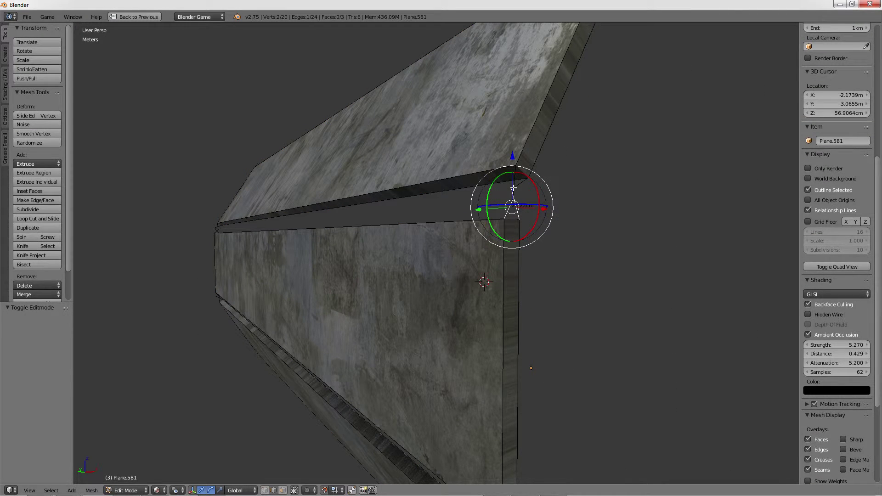
- Restore the strip faces, then delete the strip vertices to open grooves between sections
{"action": "key", "text": "ctrl+z"}
{"action": "key", "text": "ctrl+z"}
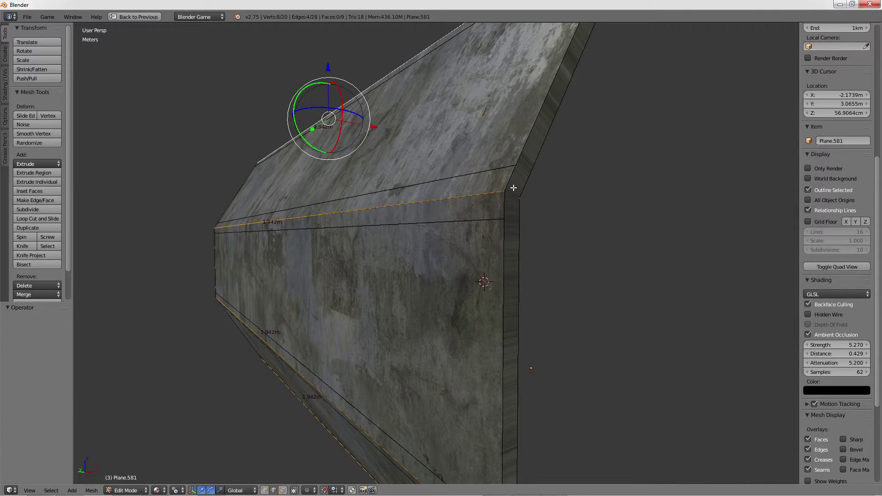
{"action": "key", "text": "x"}
{"action": "left_click", "coordinate": [512, 178]}
{"action": "key", "text": "Tab"}
{"action": "scroll", "coordinate": [511, 184], "scroll_direction": "down", "scroll_amount": 3}
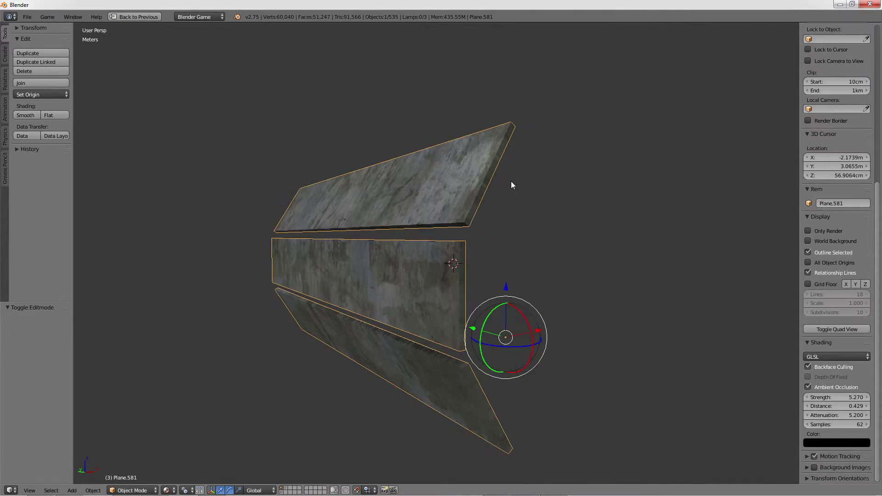
{"action": "mouse_move", "coordinate": [510, 181]}
{"action": "middle_mouse_down"}
{"action": "mouse_move", "coordinate": [599, 191]}
{"action": "mouse_move", "coordinate": [395, 209]}
{"action": "mouse_move", "coordinate": [495, 241]}
{"action": "mouse_move", "coordinate": [309, 218]}
{"action": "mouse_move", "coordinate": [512, 232]}
{"action": "middle_mouse_up"}
- Leave local view and select the floor block that holds the wall frame
{"action": "key", "text": "KP_Divide"}
{"action": "key", "text": "a"}
{"action": "scroll", "coordinate": [519, 232], "scroll_direction": "down", "scroll_amount": 2}
{"action": "scroll", "coordinate": [520, 232], "scroll_direction": "down", "scroll_amount": 1}
{"action": "right_click", "coordinate": [414, 272]}
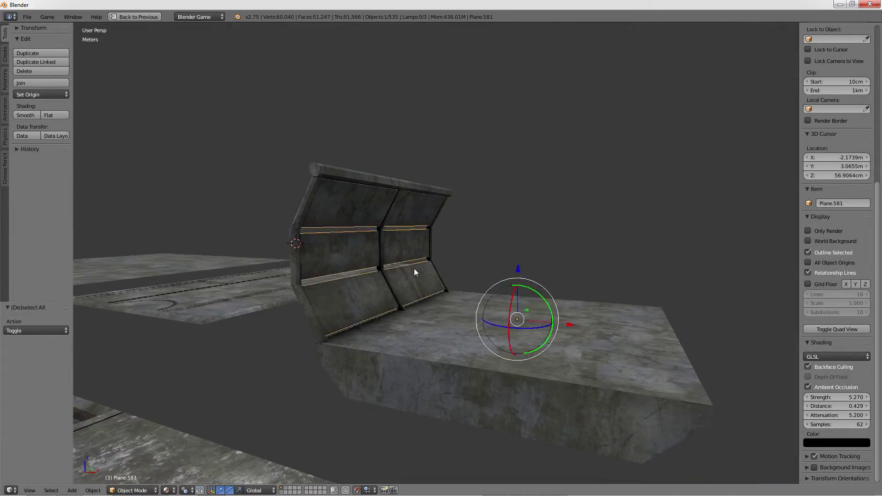
{"action": "mouse_move", "coordinate": [414, 268]}
{"action": "middle_mouse_down"}
{"action": "mouse_move", "coordinate": [437, 285]}
{"action": "mouse_move", "coordinate": [370, 291]}
{"action": "middle_mouse_up"}
{"action": "right_click", "coordinate": [371, 291]}
{"action": "mouse_move", "coordinate": [338, 240]}
{"action": "middle_mouse_down"}
{"action": "mouse_move", "coordinate": [423, 247]}
{"action": "mouse_move", "coordinate": [389, 240]}
{"action": "middle_mouse_up"}
- Separate the connected wall frame parts from the floor block into their own object
{"action": "key", "text": "Tab"}
{"action": "right_click", "coordinate": [324, 332]}
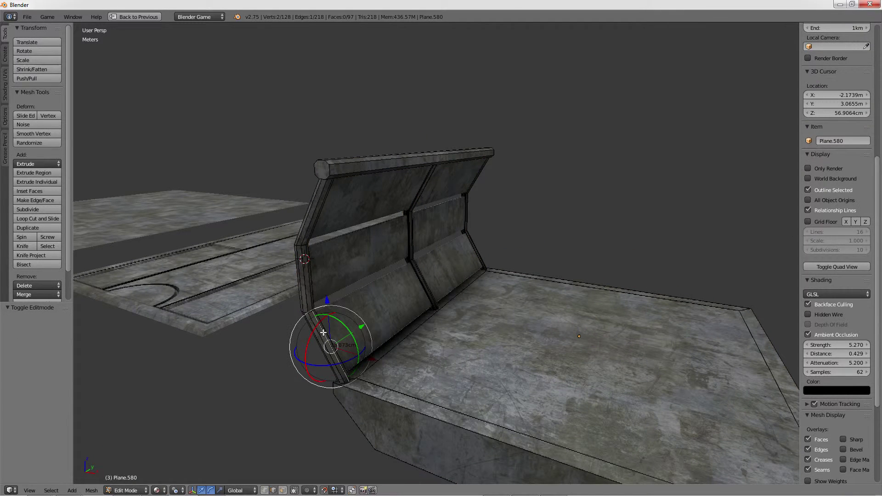
{"action": "key", "text": "l"}
{"action": "key", "text": "l"}
{"action": "key", "text": "l"}
{"action": "key", "text": "l"}
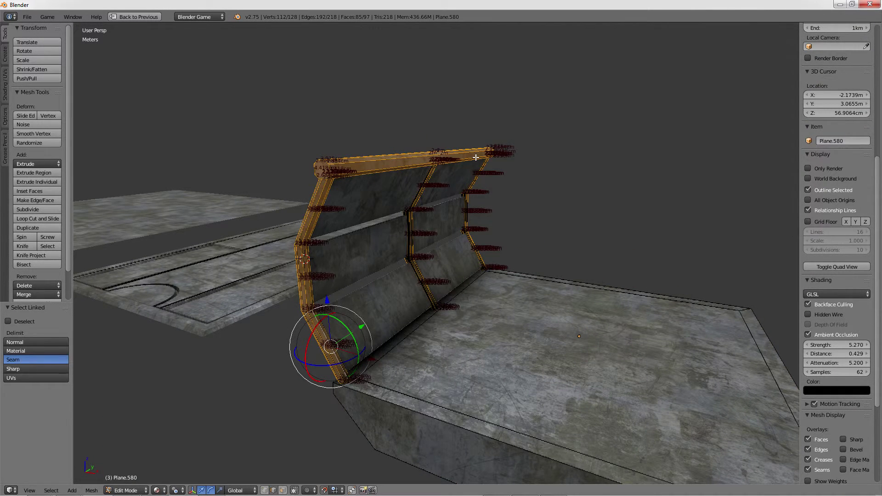
{"action": "key", "text": "p"}
{"action": "left_click", "coordinate": [476, 159]}
- Parent the grooved panel to the wall frame as Object
{"action": "key", "text": "Tab"}
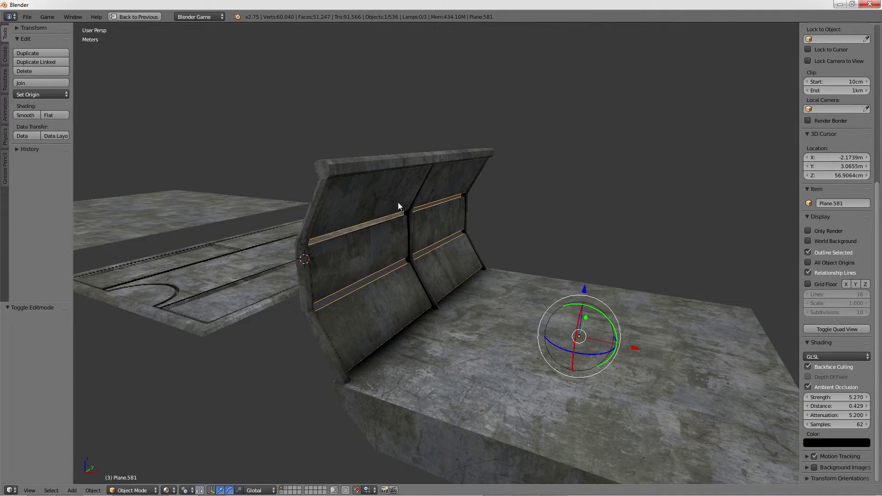
{"action": "right_click", "coordinate": [401, 162]}
{"action": "key", "text": "ctrl+p"}
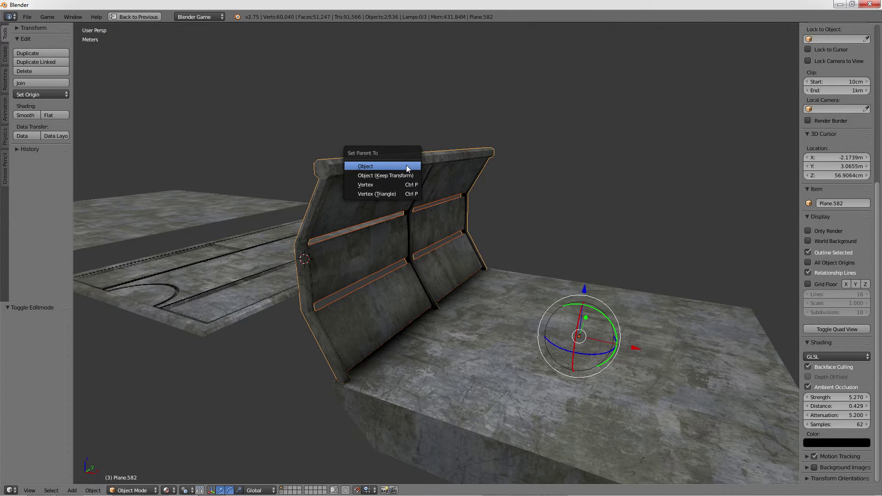
{"action": "left_click", "coordinate": [395, 174]}
{"action": "key", "text": "ctrl+z"}
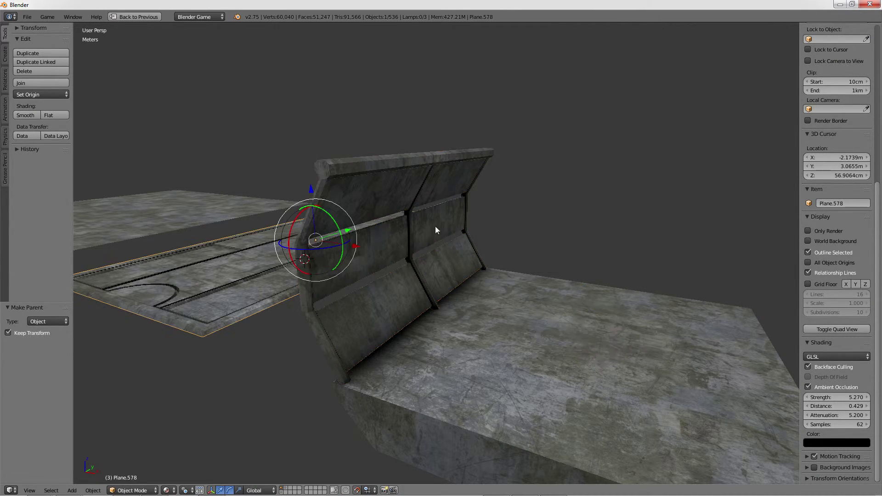
{"action": "key", "text": "ctrl+shift+z"}
{"action": "mouse_move", "coordinate": [411, 235]}
{"action": "middle_mouse_down"}
{"action": "mouse_move", "coordinate": [477, 262]}
{"action": "mouse_move", "coordinate": [502, 307]}
{"action": "mouse_move", "coordinate": [465, 276]}
{"action": "middle_mouse_up"}
- Add a linked duplicate of the wall, rotated onto the floor block's opposite side
{"action": "key", "text": "alt+d"}
{"action": "right_click", "coordinate": [542, 290]}
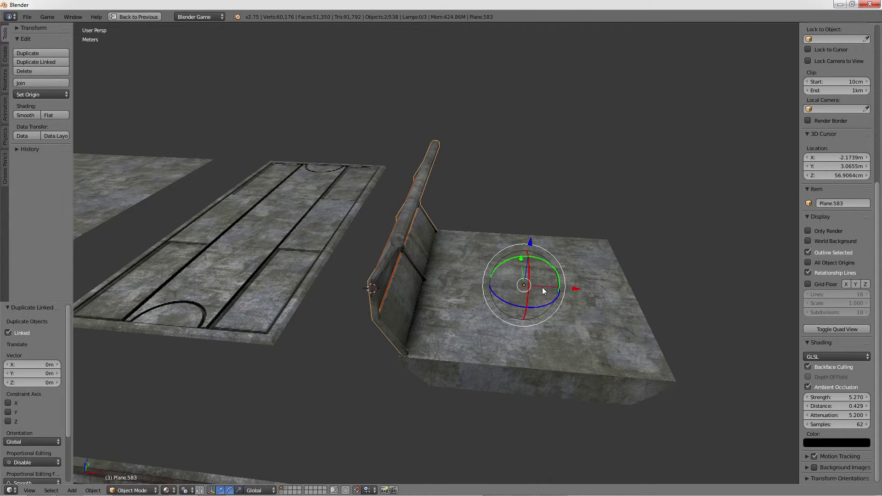
{"action": "key", "text": "r"}
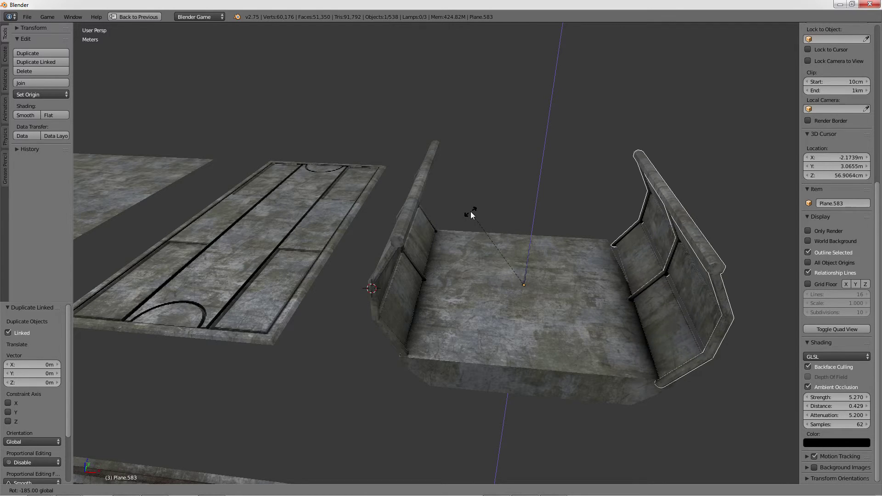
{"action": "left_click", "coordinate": [479, 248]}
{"action": "key", "text": "a"}
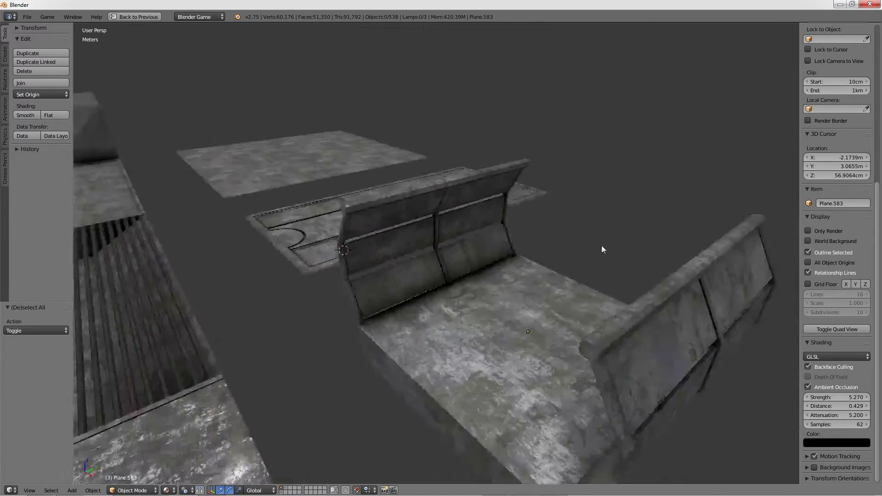
{"action": "key", "text": "Tab"}
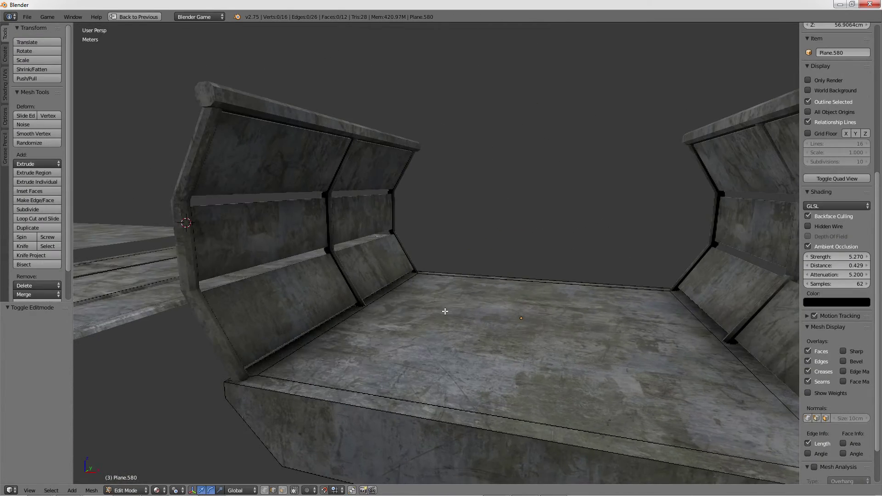
{"action": "right_click", "coordinate": [521, 319]}
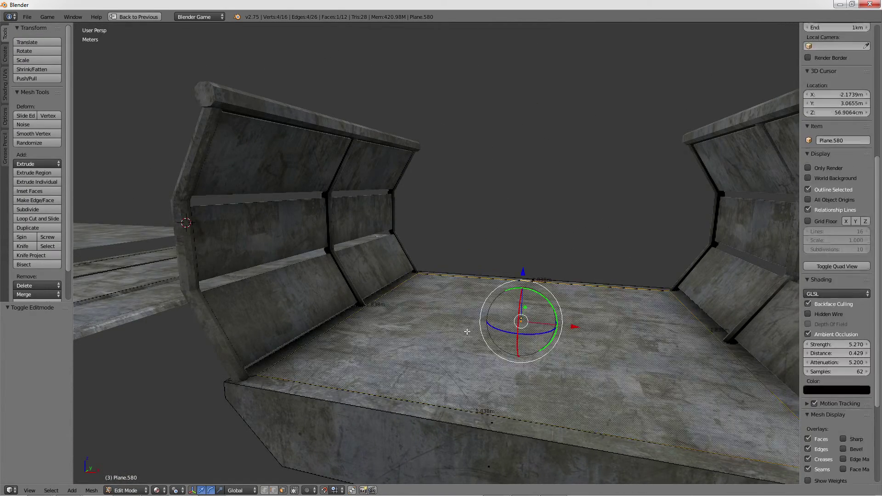
{"action": "mouse_move", "coordinate": [521, 318]}
{"action": "middle_mouse_down"}
{"action": "mouse_move", "coordinate": [442, 264]}
{"action": "mouse_move", "coordinate": [500, 279]}
{"action": "mouse_move", "coordinate": [476, 261]}
{"action": "mouse_move", "coordinate": [535, 311]}
{"action": "middle_mouse_up"}
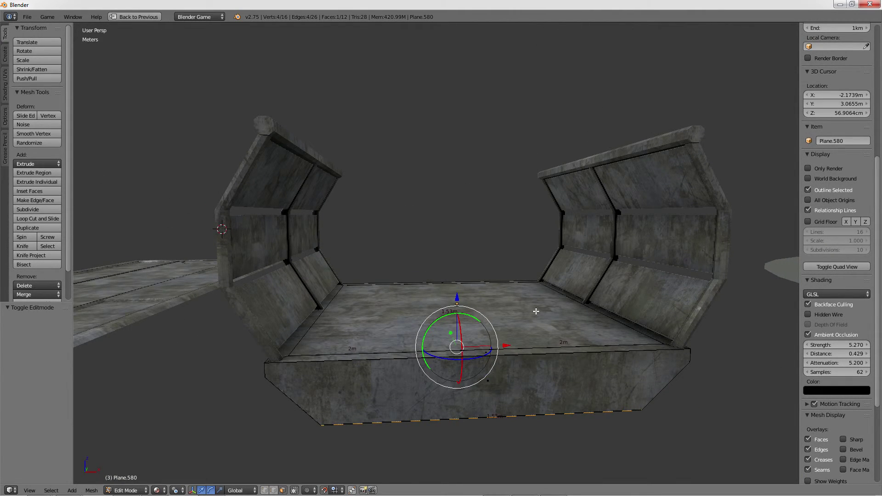
{"action": "mouse_move", "coordinate": [542, 171]}
{"action": "middle_mouse_down"}
{"action": "mouse_move", "coordinate": [478, 195]}
{"action": "mouse_move", "coordinate": [366, 202]}
{"action": "mouse_move", "coordinate": [309, 177]}
{"action": "middle_mouse_up"}
{"action": "mouse_move", "coordinate": [369, 194]}
{"action": "middle_mouse_down"}
{"action": "mouse_move", "coordinate": [356, 181]}
{"action": "mouse_move", "coordinate": [396, 219]}
{"action": "mouse_move", "coordinate": [473, 205]}
{"action": "mouse_move", "coordinate": [437, 199]}
{"action": "mouse_move", "coordinate": [571, 191]}
{"action": "mouse_move", "coordinate": [523, 198]}
{"action": "middle_mouse_up"}
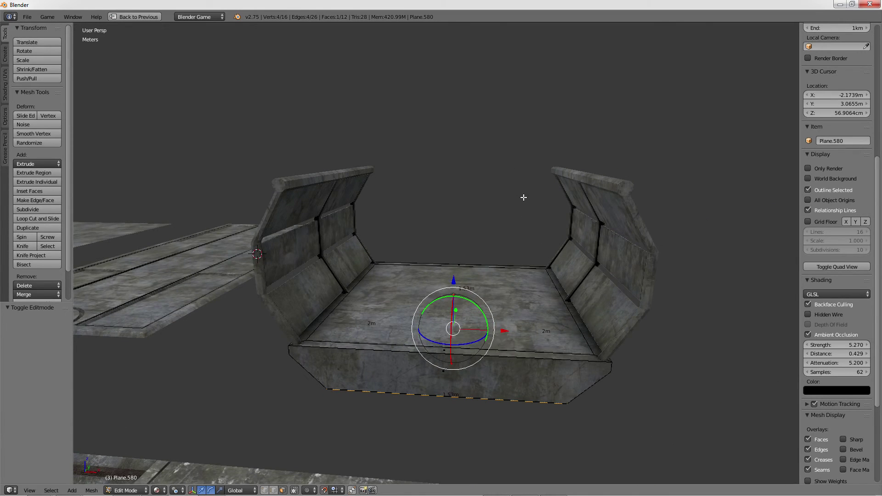
{"action": "key", "text": "alt+Tab"}
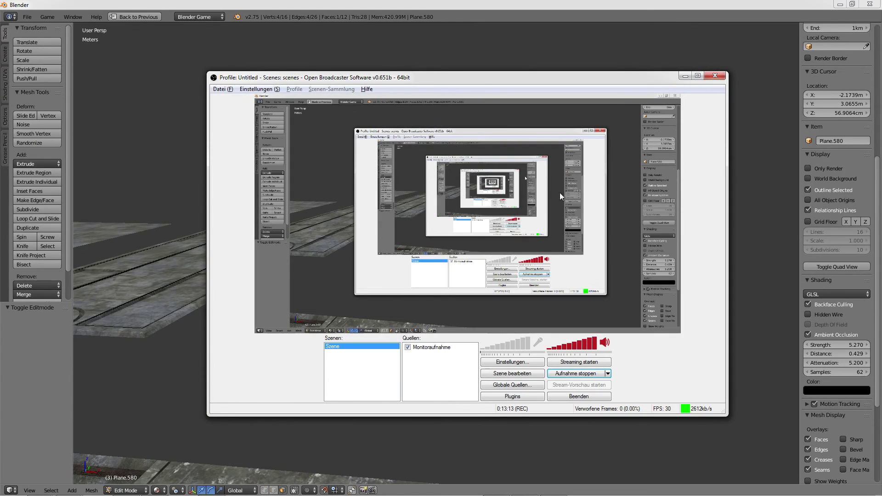